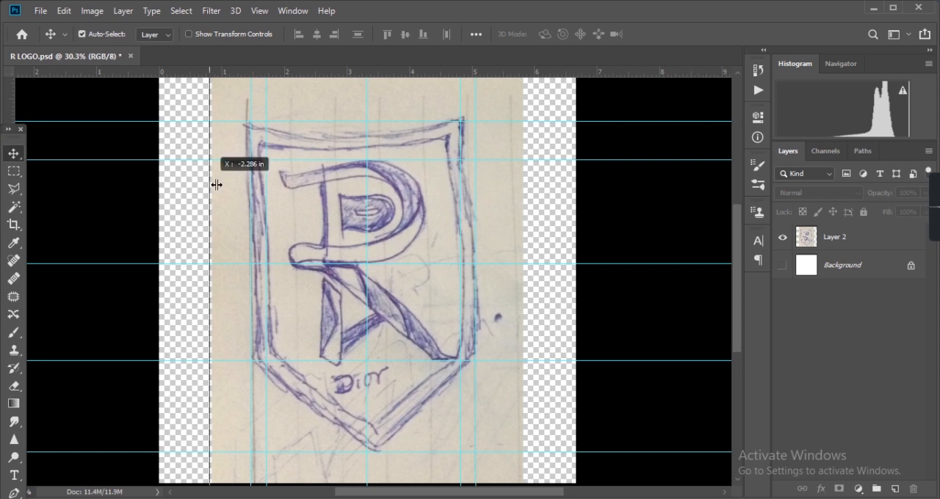
- Add a horizontal guide through the middle of the R's bowl and reposition the floating toolbox
drag(297, 75, 316, 213)
drag(11, 134, 7, 66)
scroll(507, 314, up, 1)
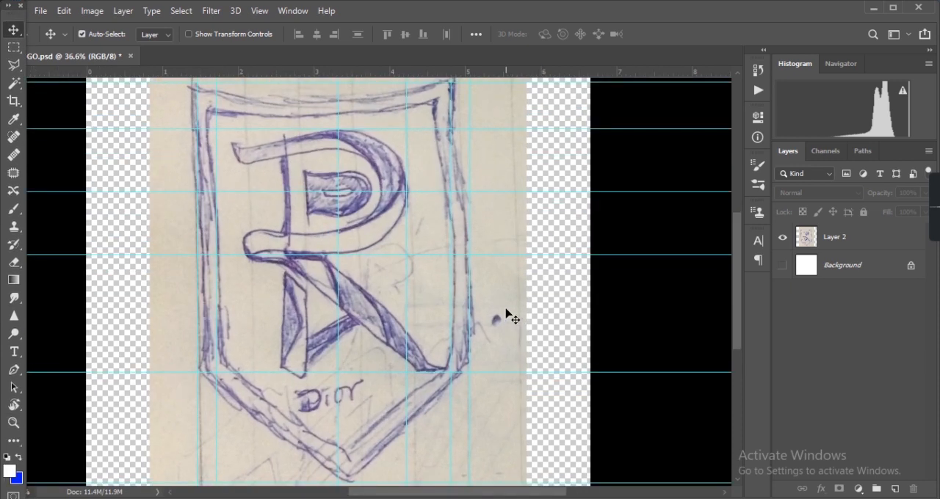
- Activate the Pen tool and make the Background layer visible
click(13, 371)
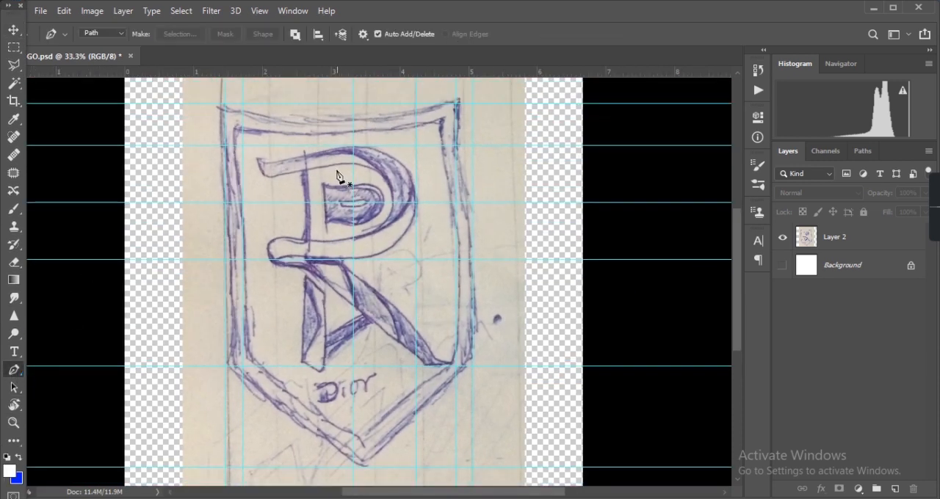
click(784, 268)
click(225, 103)
click(225, 366)
click(353, 467)
click(472, 365)
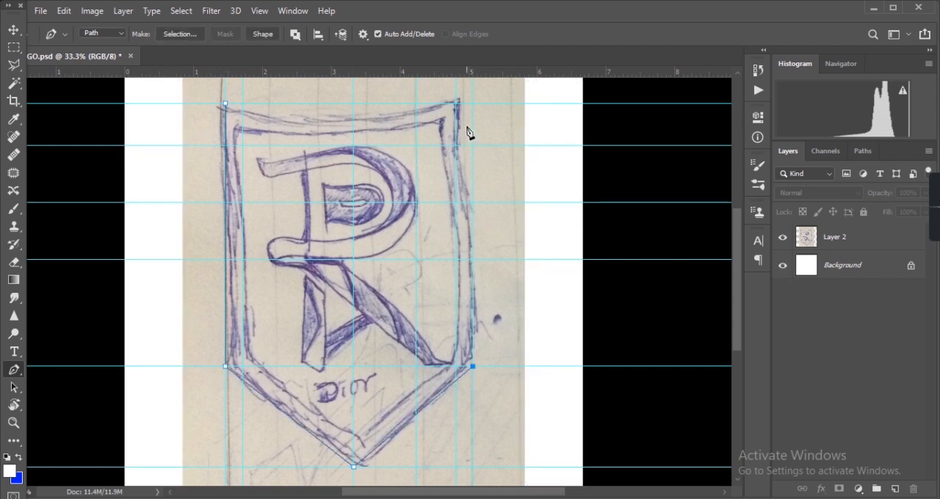
click(473, 104)
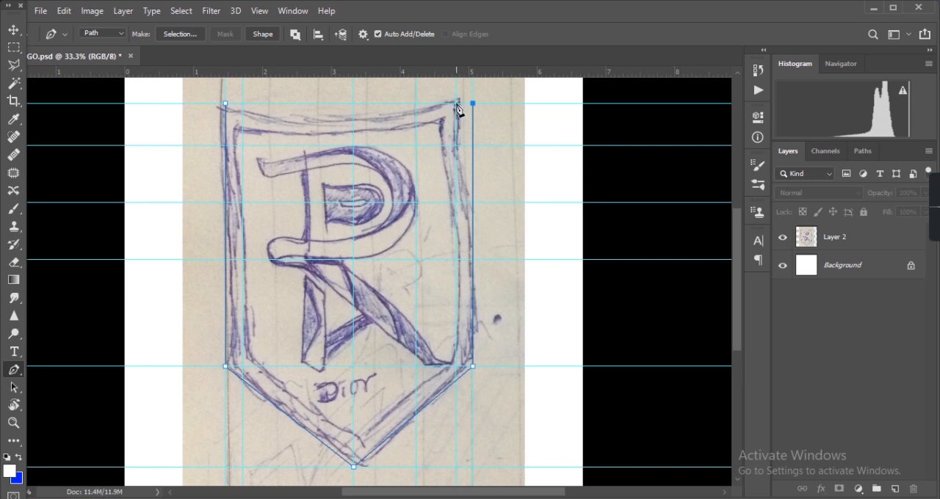
drag(224, 104, 122, 129)
alt+click(227, 166)
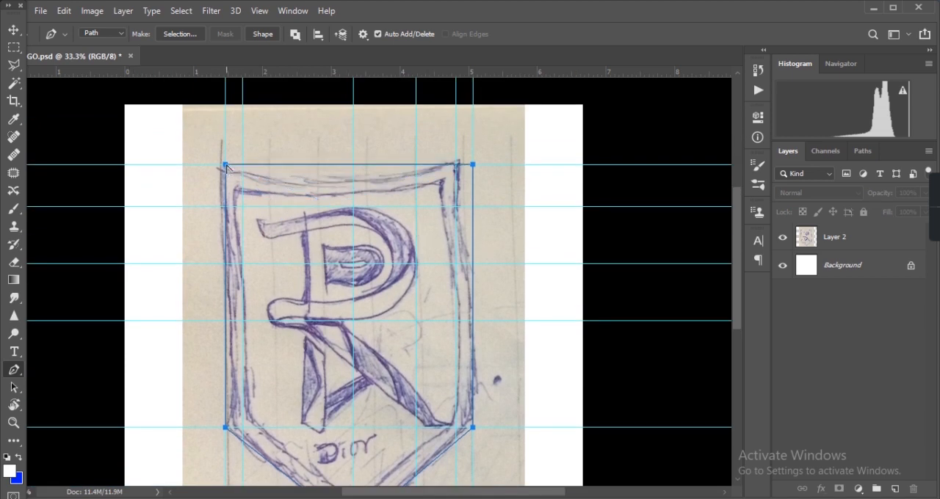
key(ctrl+z)
- Trace the shield with the Pen tool in Shape mode, from its upper-left corner down through the tip and up to its upper-right corner
click(120, 33)
click(116, 35)
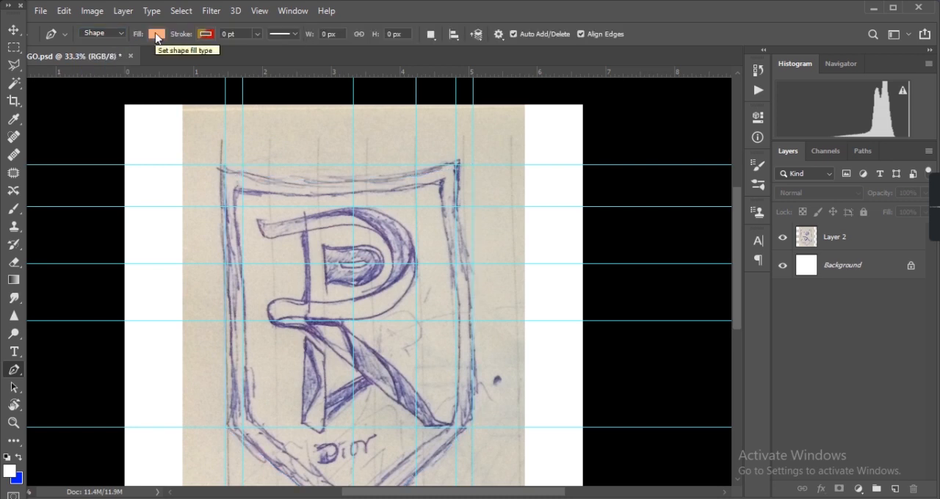
click(156, 37)
click(156, 36)
click(225, 165)
scroll(230, 389, down, 2)
click(225, 384)
scroll(227, 386, down, 2)
click(354, 429)
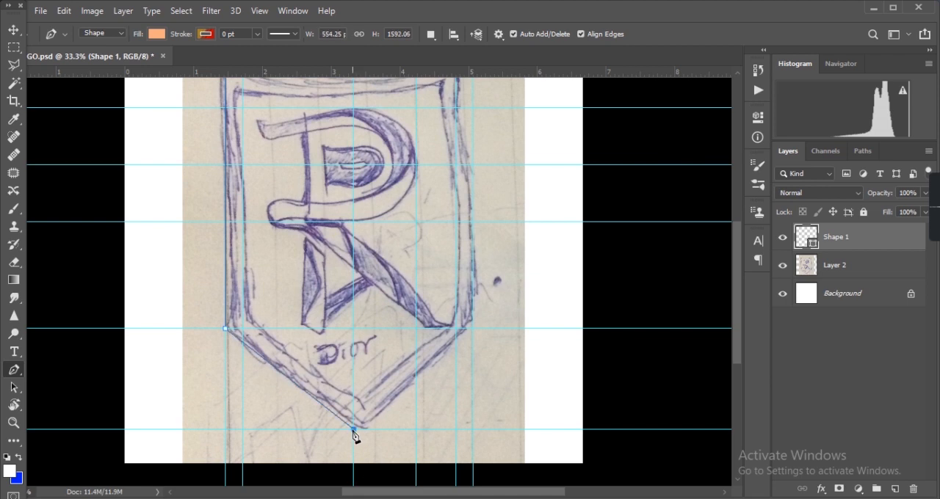
click(473, 329)
scroll(478, 321, up, 3)
scroll(478, 320, up, 5)
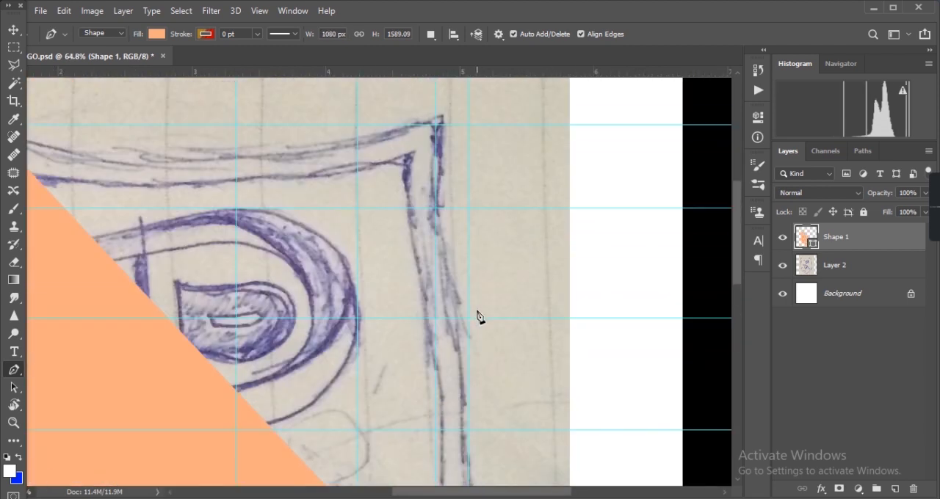
click(468, 180)
scroll(468, 187, left, 5)
scroll(220, 189, right, 2)
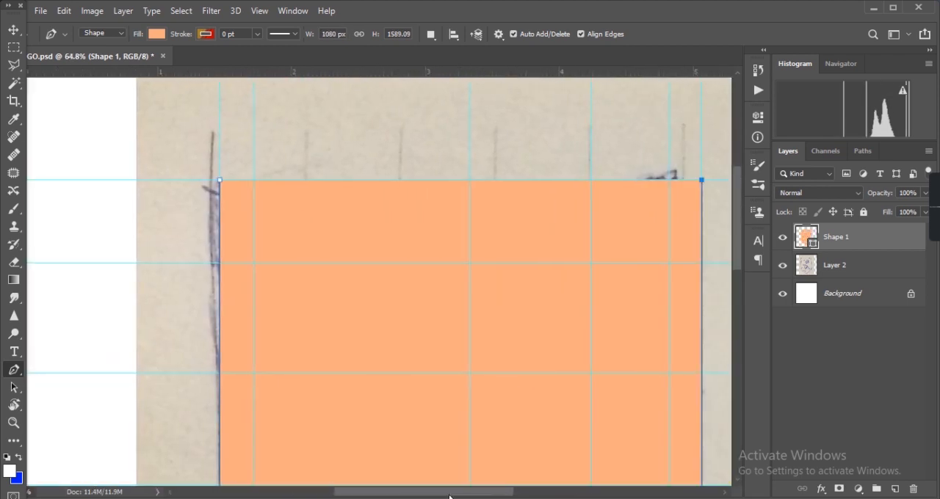
click(206, 180)
drag(193, 172, 243, 154)
scroll(470, 466, down, 3)
scroll(476, 464, right, 3)
scroll(317, 197, down, 4)
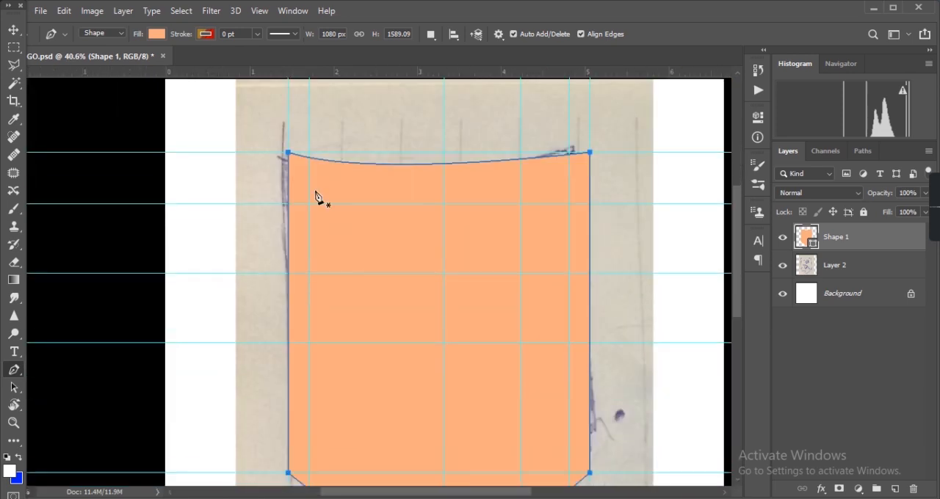
click(289, 154)
key(ctrl+z)
key(ctrl+z)
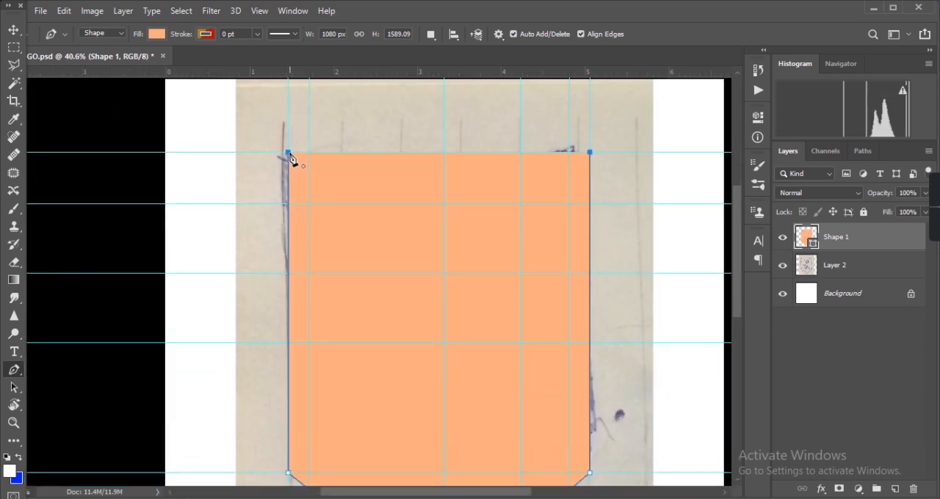
- Close the shield with a downward-curving top edge along the sketch and set its stroke width to 10.29 pt
mouse_move(289, 154)
mouse_down()
mouse_move(205, 98)
mouse_move(120, 95)
mouse_move(120, 117)
mouse_up()
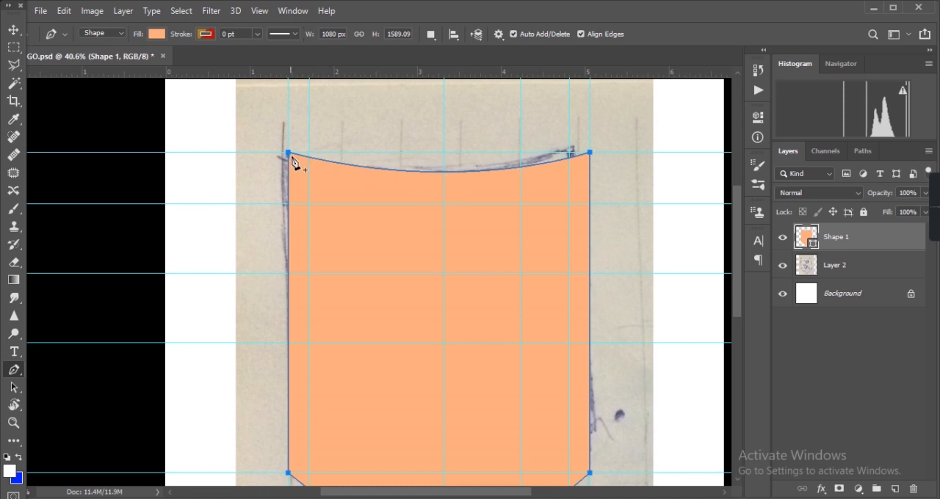
click(257, 34)
drag(268, 48, 278, 51)
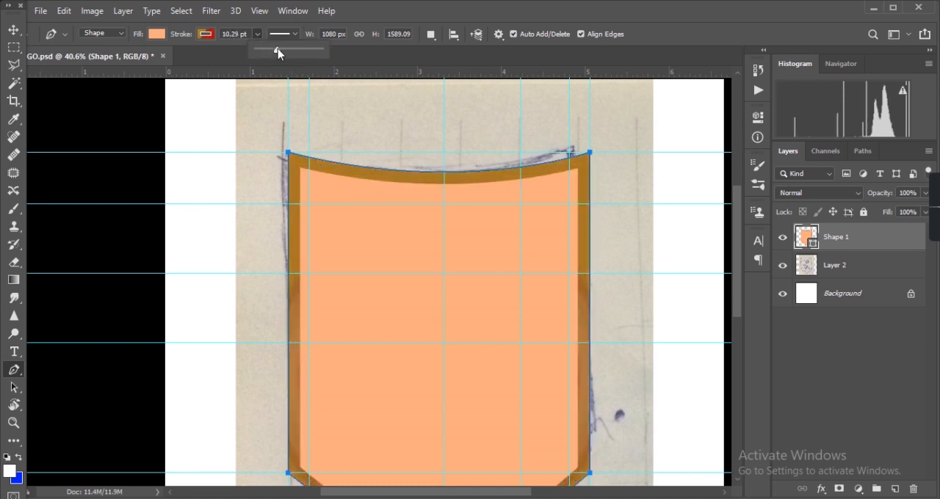
- Fill the shield with blue and give its stroke the white-to-blue gradient
click(157, 34)
click(139, 109)
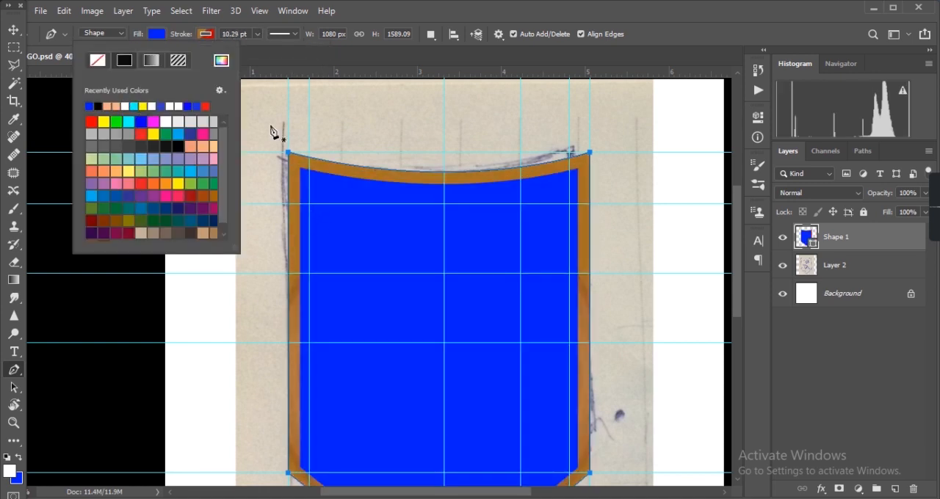
click(207, 35)
click(145, 115)
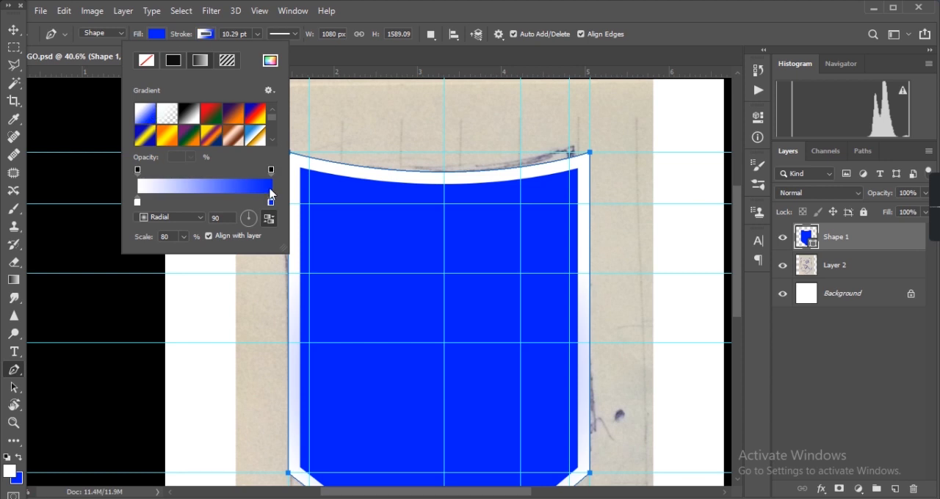
click(270, 192)
click(771, 147)
click(241, 189)
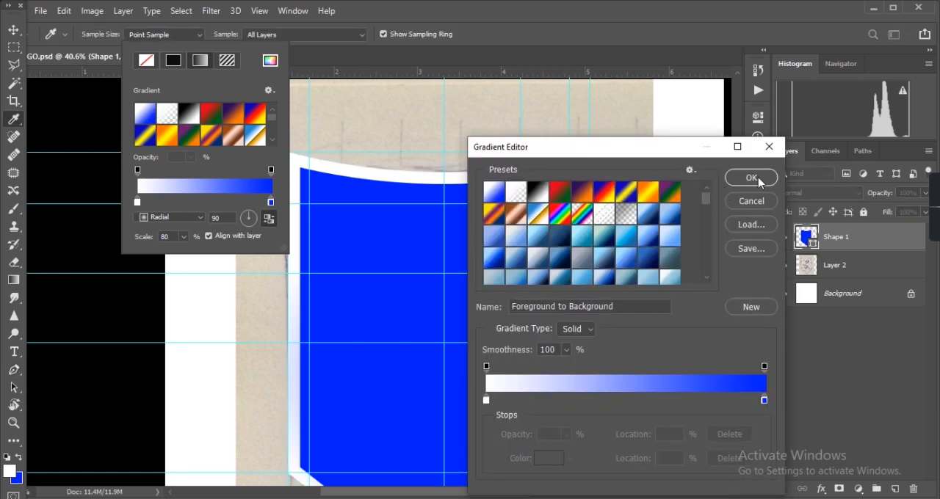
click(752, 179)
scroll(647, 378, down, 1)
scroll(426, 218, up, 2)
click(156, 34)
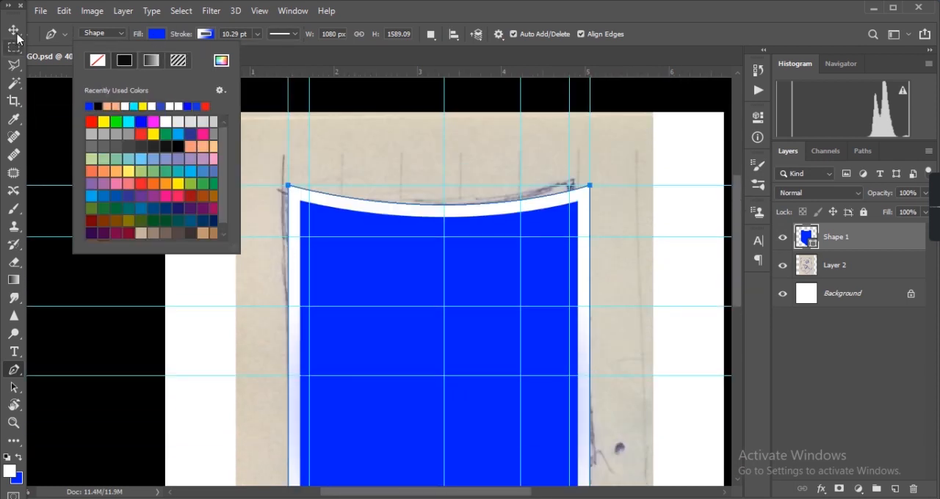
click(14, 30)
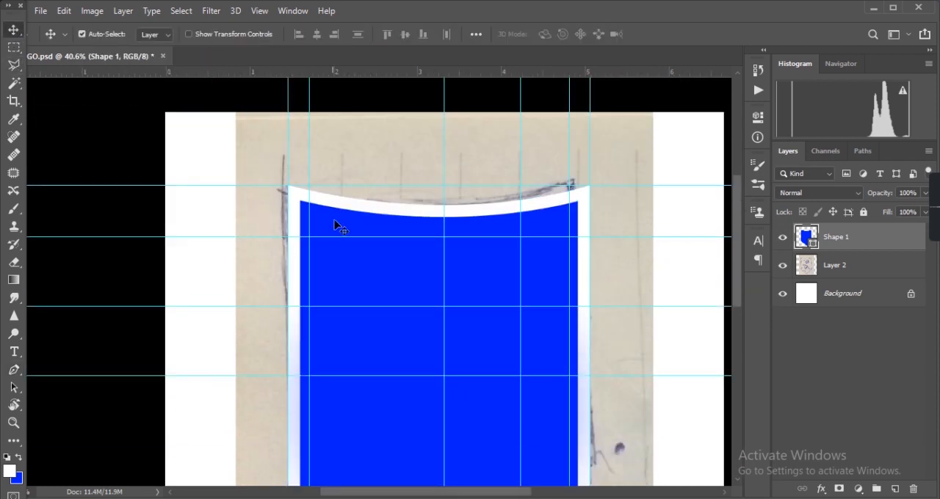
- Switch the shield's stroke to a solid colour, trying blue and white
click(15, 370)
click(205, 34)
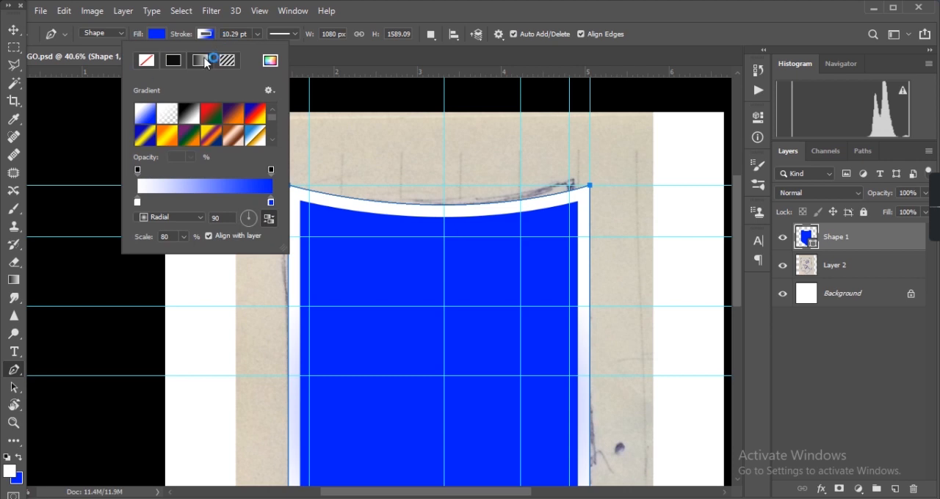
click(173, 61)
click(139, 106)
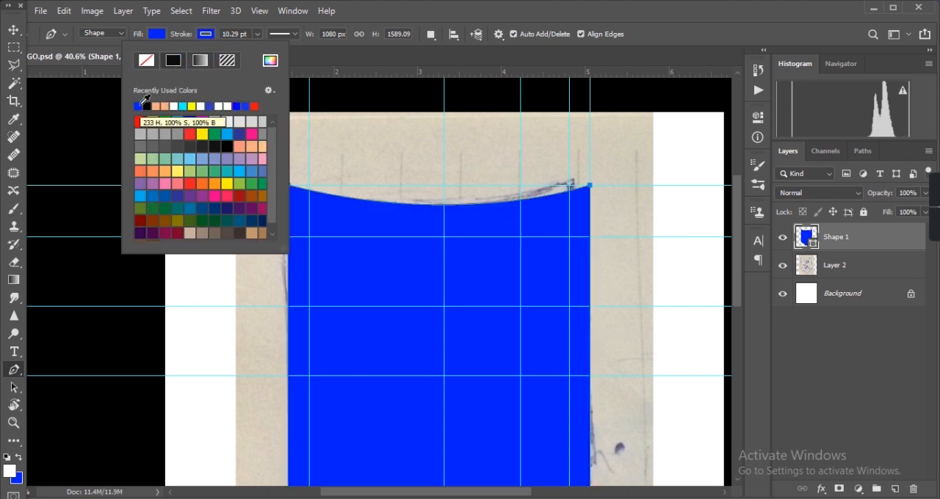
click(172, 105)
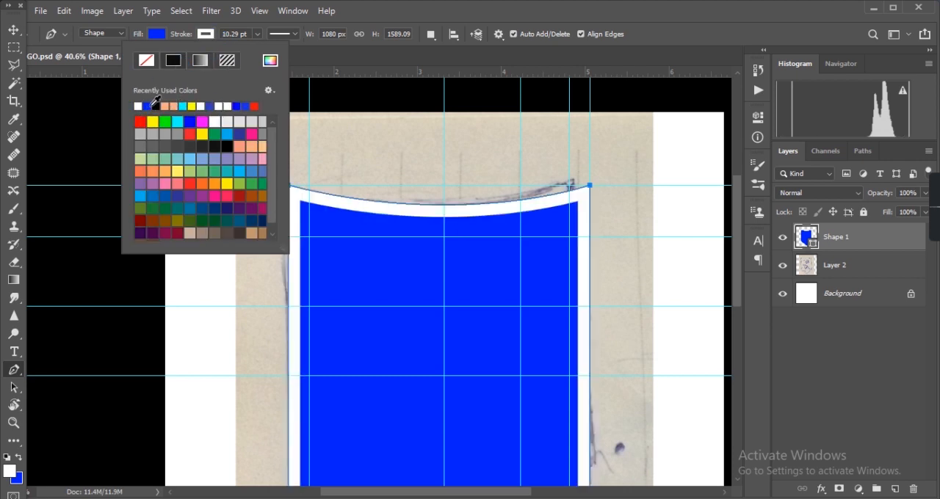
- Set the shield's stroke to solid blue and its fill to peach
click(146, 106)
click(156, 33)
click(124, 106)
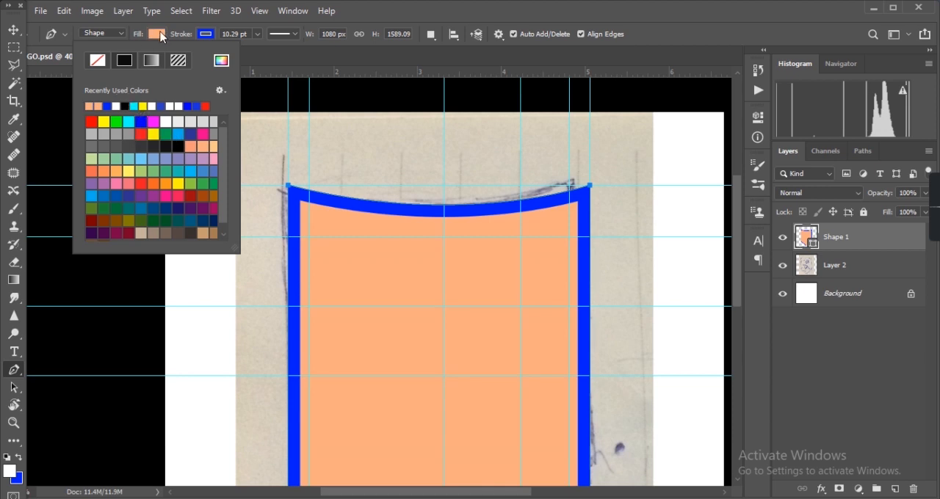
- Remove the shield's fill and outline it with a solid blue stroke
click(205, 33)
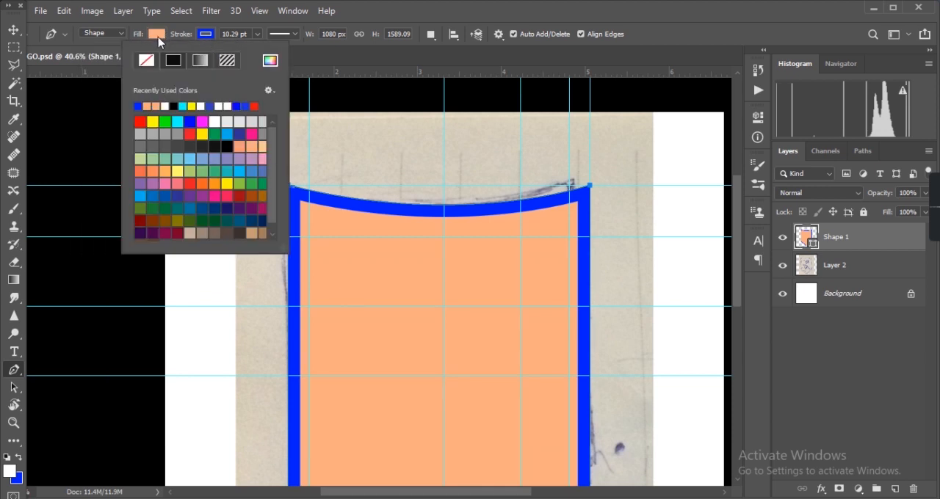
click(146, 61)
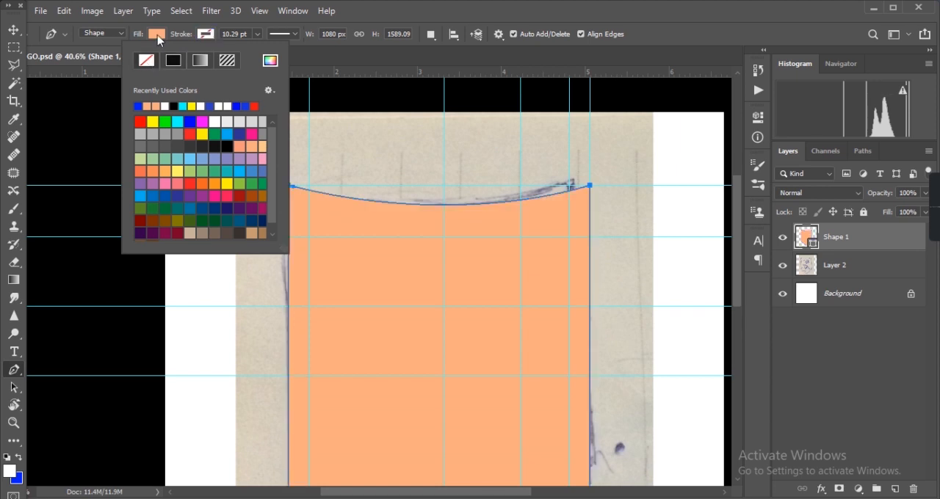
click(158, 37)
click(91, 106)
click(99, 60)
click(205, 34)
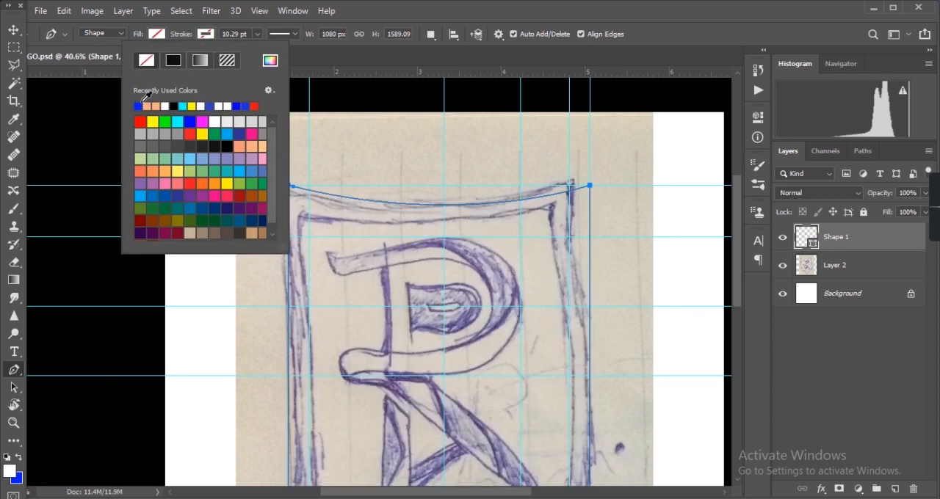
click(137, 107)
click(13, 30)
scroll(323, 376, down, 5)
scroll(329, 380, up, 3)
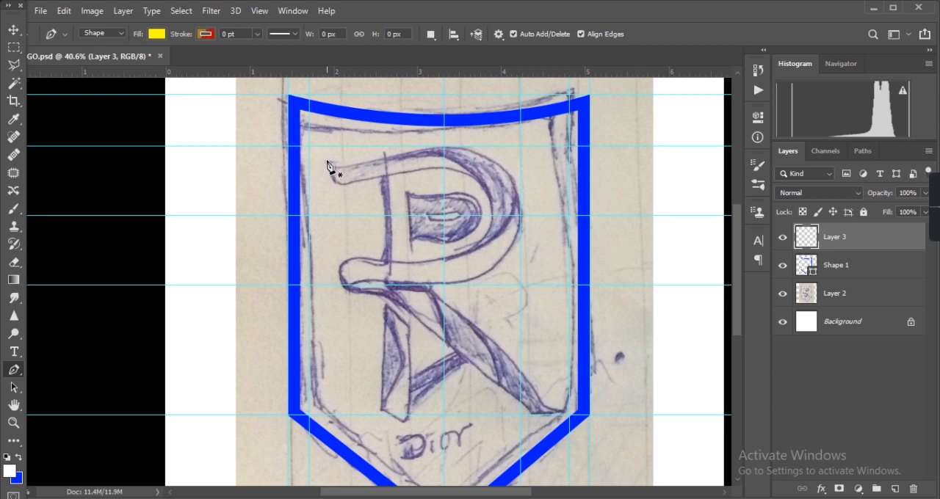
- Start a yellow shape without stroke on the R's upper stroke and curve its outline over the top of the bowl
click(369, 161)
mouse_move(475, 153)
mouse_down()
mouse_move(500, 174)
mouse_move(488, 165)
mouse_up()
key(ctrl+z)
drag(431, 146, 510, 179)
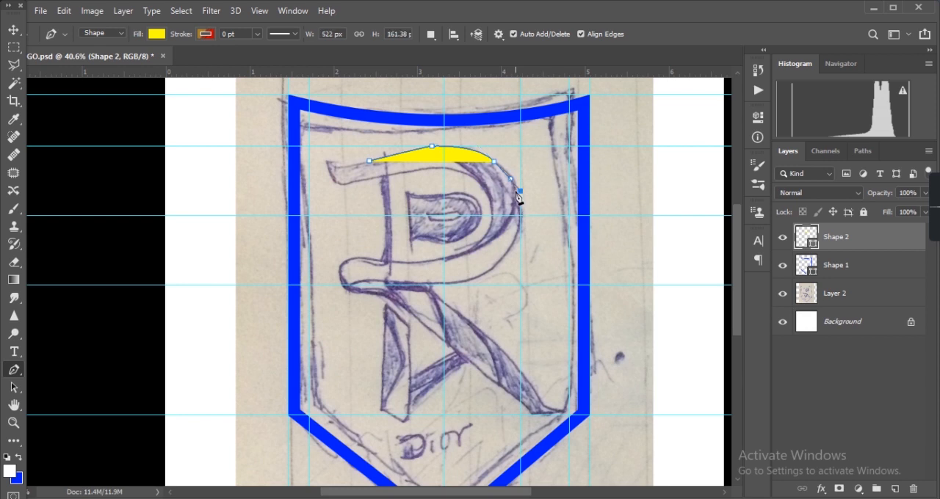
alt+click(495, 162)
drag(520, 191, 529, 216)
key(ctrl+z)
- Extend the yellow shape's curve down the bowl's outer side and remove the extra anchor point on the bowl's shoulder
scroll(534, 263, up, 2)
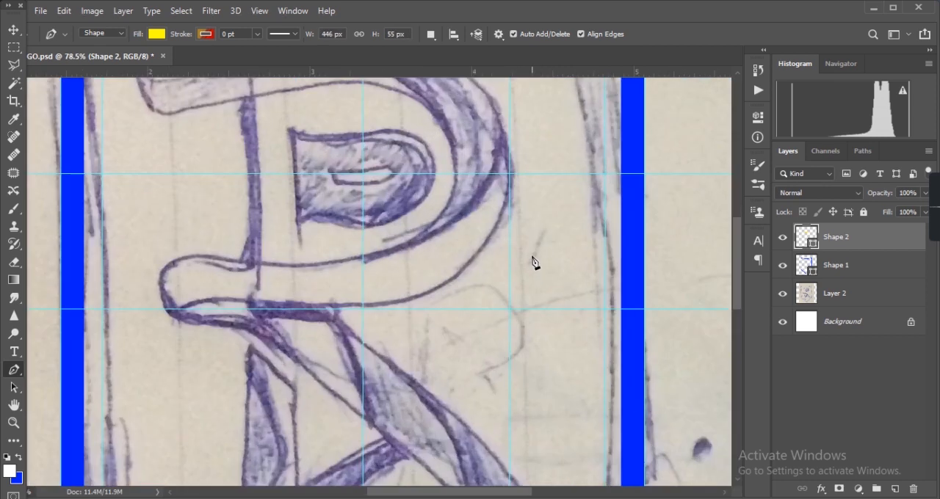
scroll(533, 263, up, 3)
drag(485, 261, 496, 326)
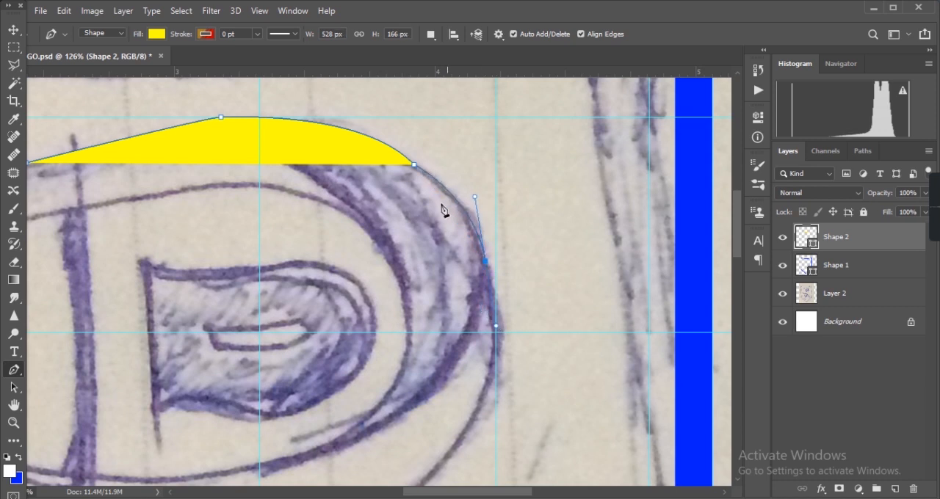
click(415, 165)
scroll(497, 297, down, 1)
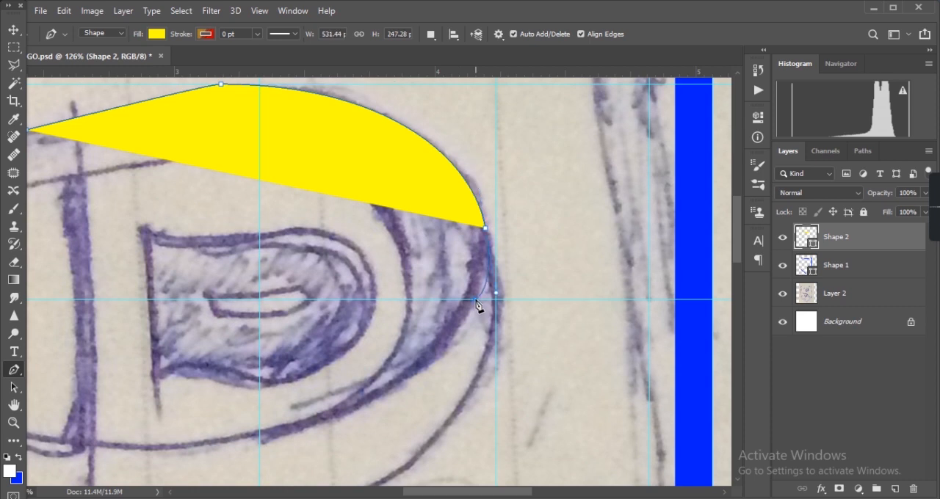
click(476, 299)
key(ctrl+z)
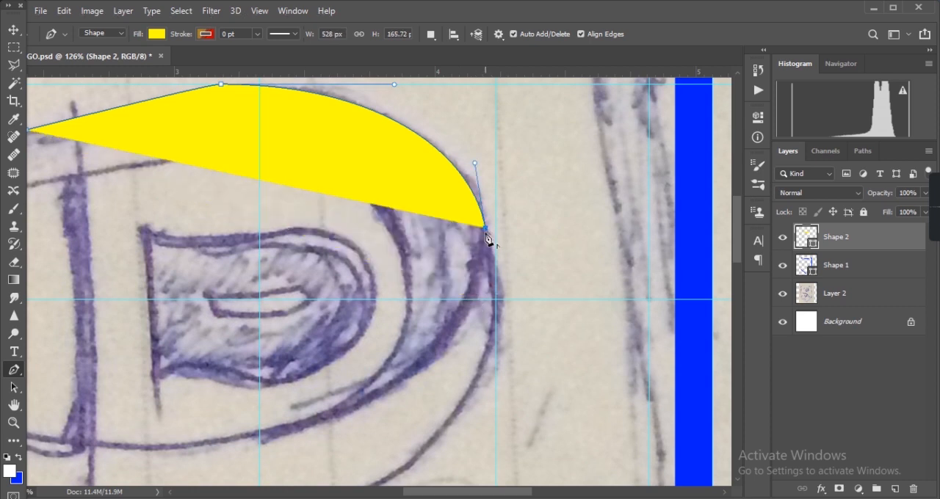
- Continue the yellow shape's outline around the bowl's lower outer side to a tip on the vertical guide at the bowl's bottom
drag(427, 367, 355, 434)
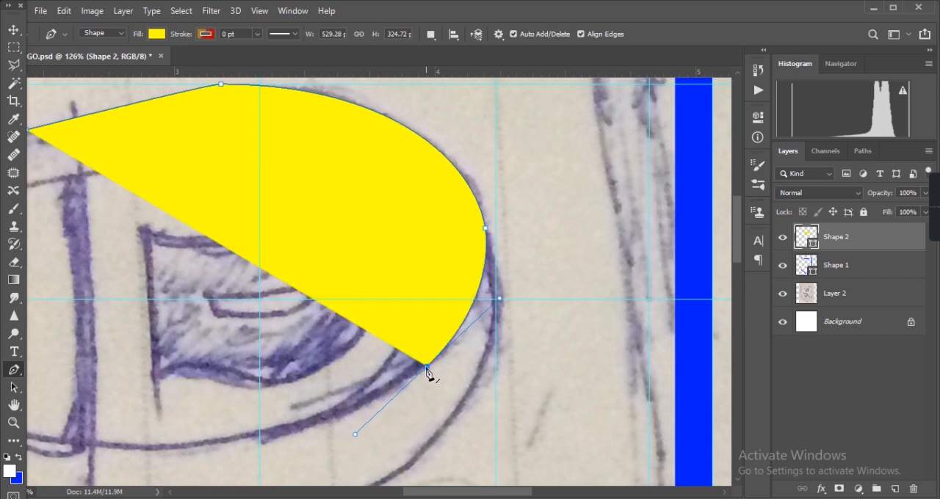
scroll(430, 375, down, 3)
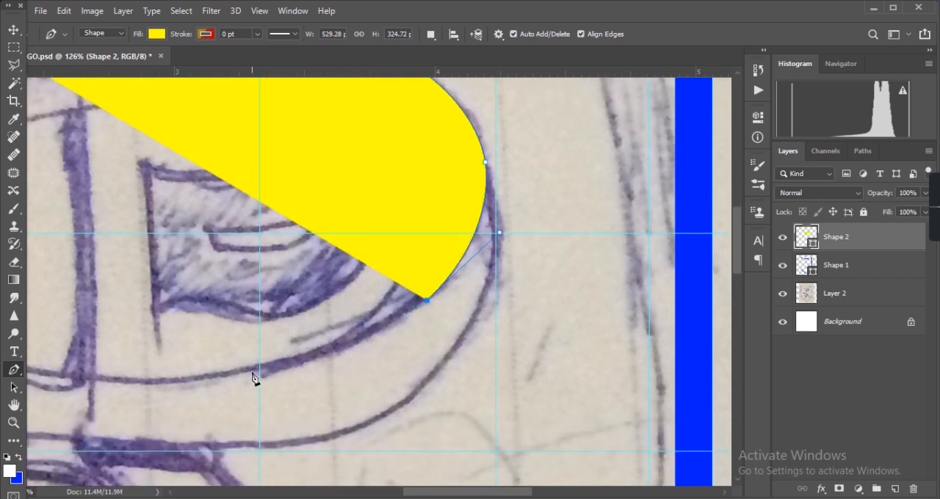
click(252, 371)
key(ctrl+z)
drag(260, 372, 162, 384)
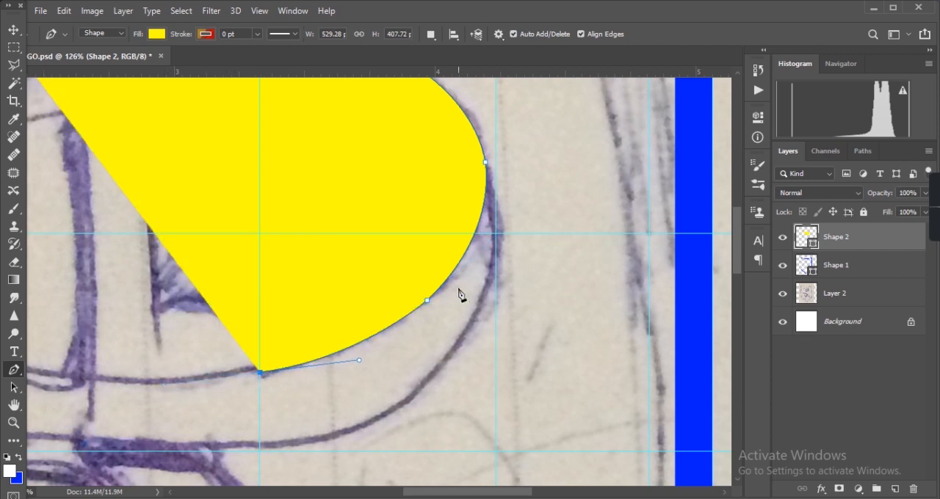
- Curve the yellow shape's inner edge from the bottom tip back up to the bowl's inner side
click(417, 271)
scroll(500, 348, up, 3)
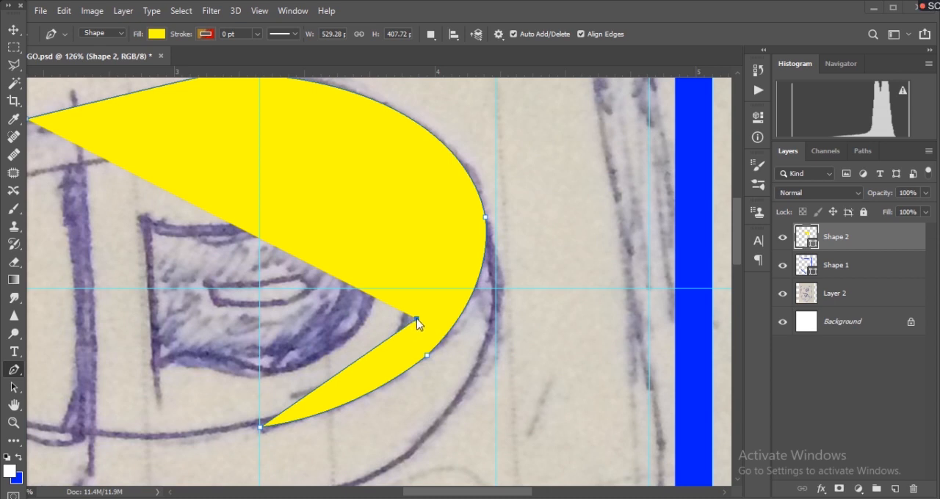
click(416, 320)
drag(415, 243, 392, 117)
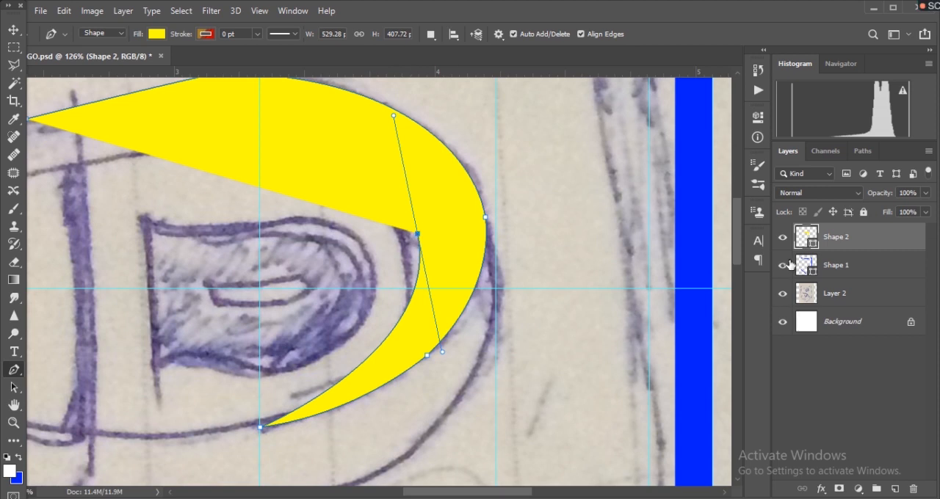
- Hide and show the yellow shape to compare it with the sketch, and shift its inner anchor onto the sketched inner line
click(783, 237)
click(783, 238)
click(783, 238)
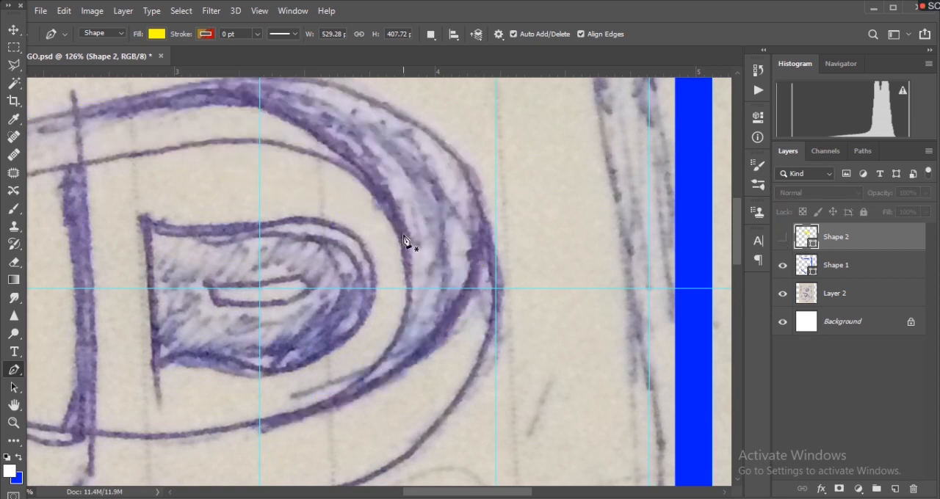
click(783, 237)
key(ctrl+z)
key(ctrl+z)
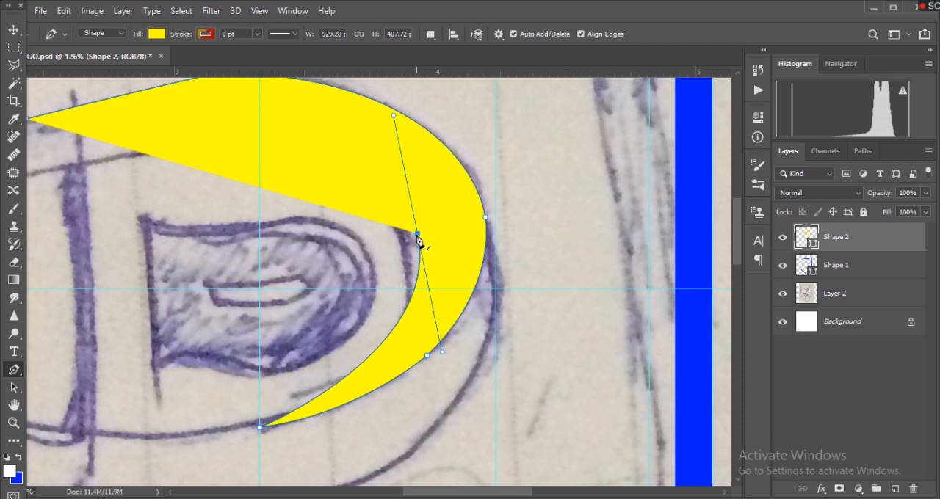
drag(417, 235, 392, 177)
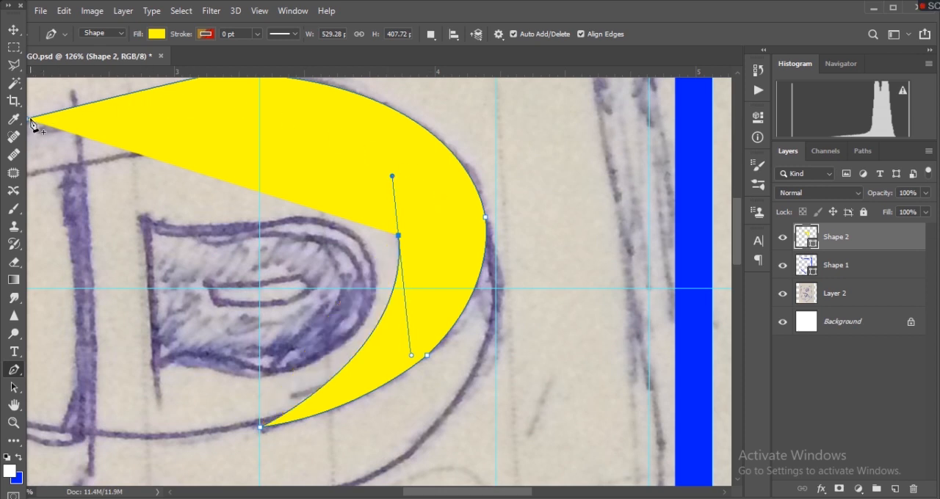
- Close the yellow shape by curving its inner edge over the bowl and back to the starting point on the R's upper stroke
scroll(35, 126, left, 1)
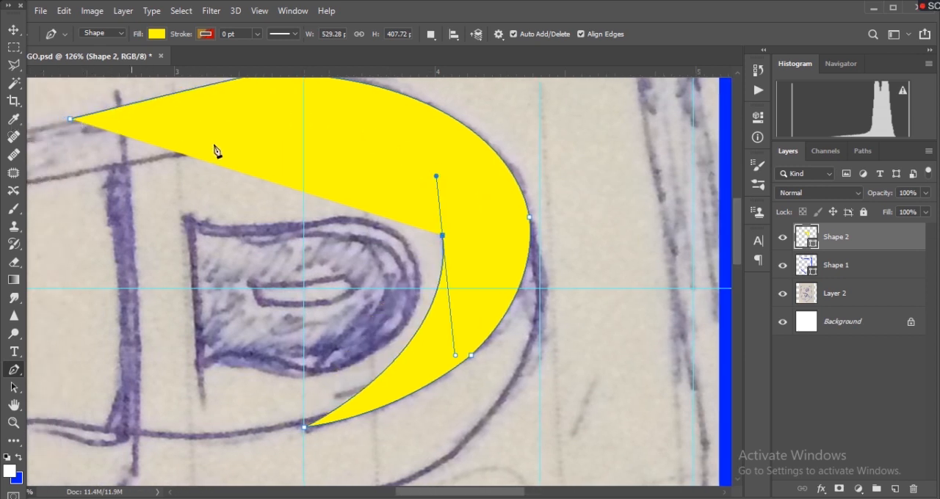
drag(123, 119, 42, 130)
click(270, 118)
alt+click(269, 118)
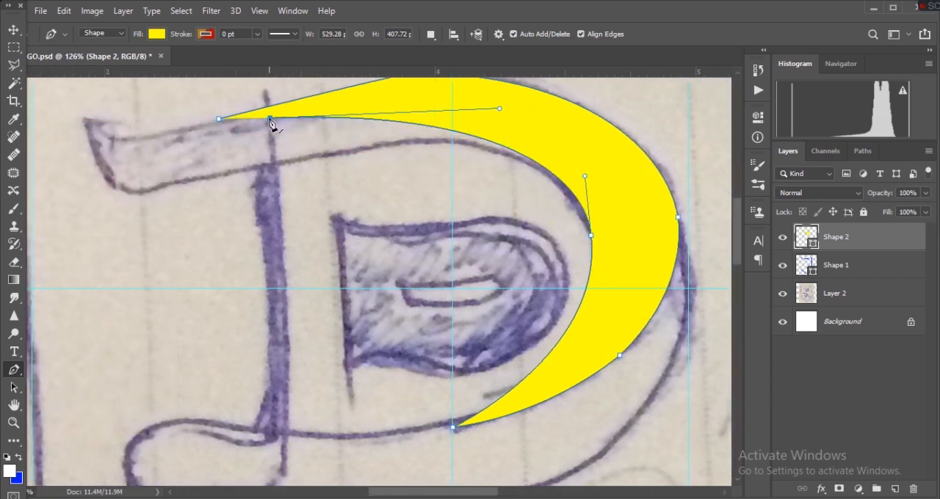
click(218, 119)
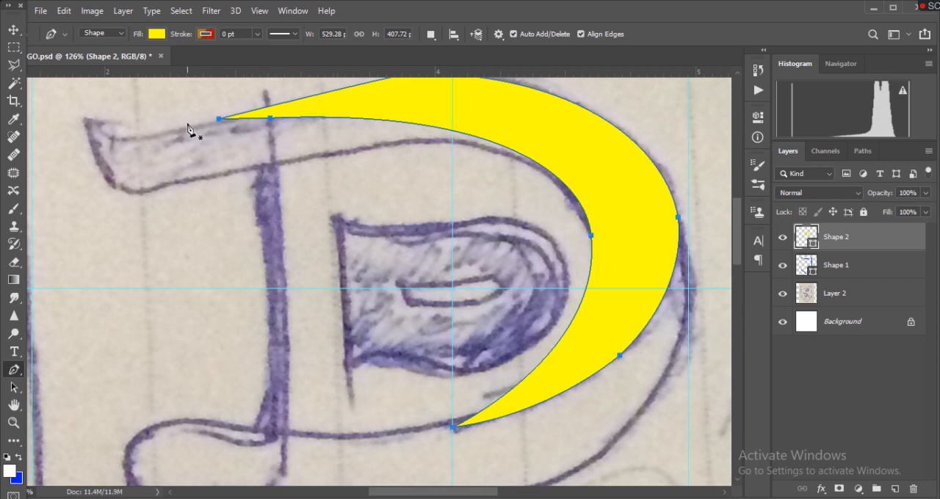
key(v)
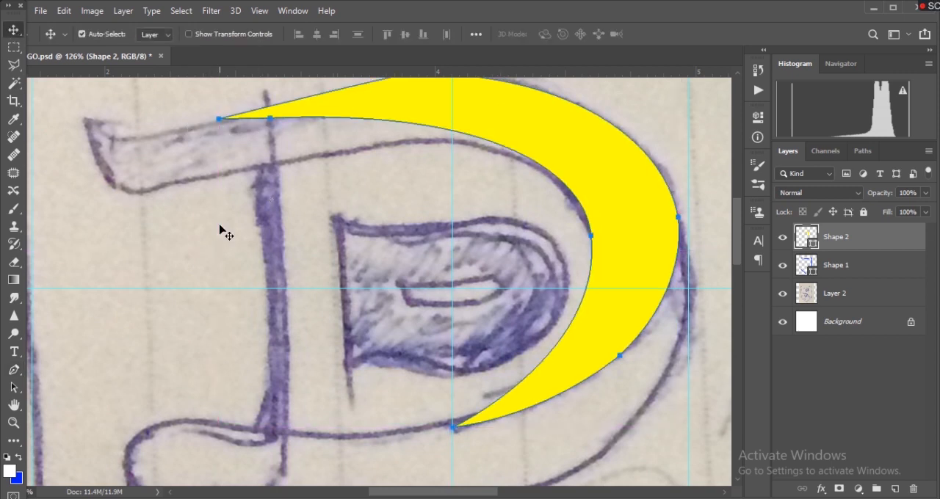
click(218, 123)
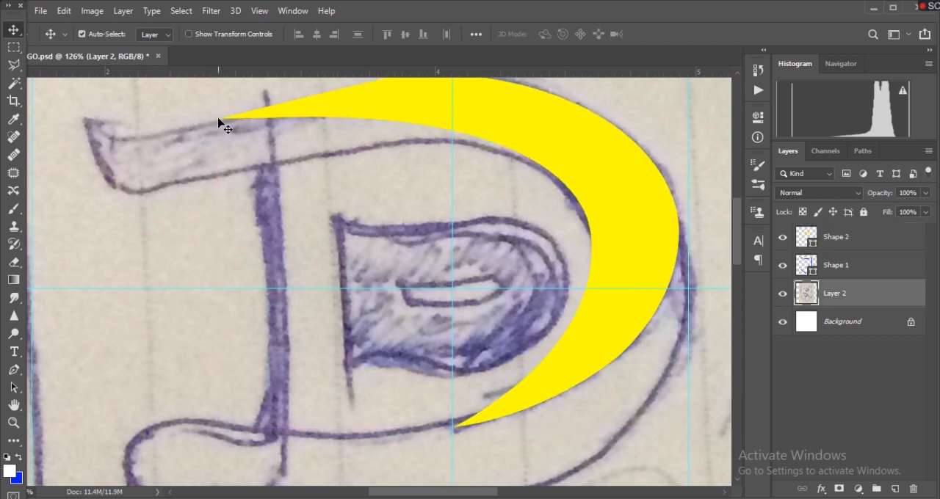
- Add a new layer above the yellow bowl shape
scroll(683, 371, up, 2)
scroll(683, 371, down, 3)
scroll(683, 369, up, 2)
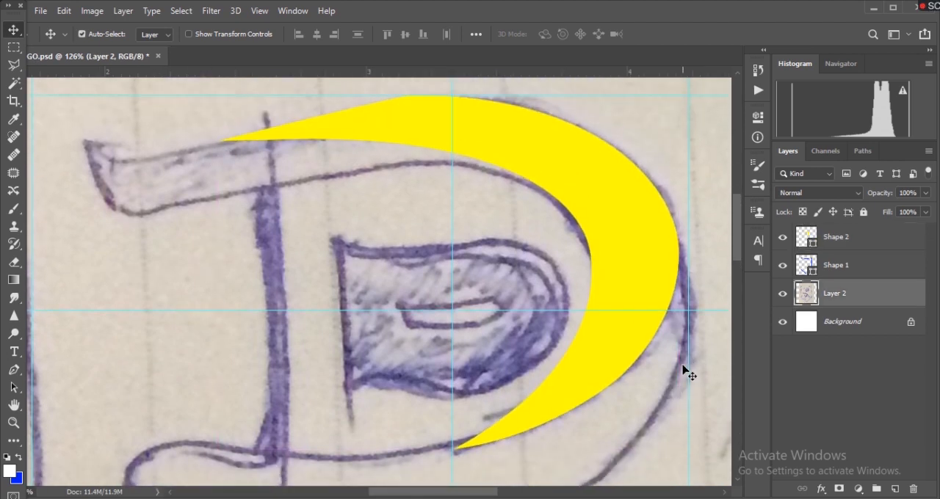
scroll(707, 376, down, 3)
scroll(707, 376, up, 1)
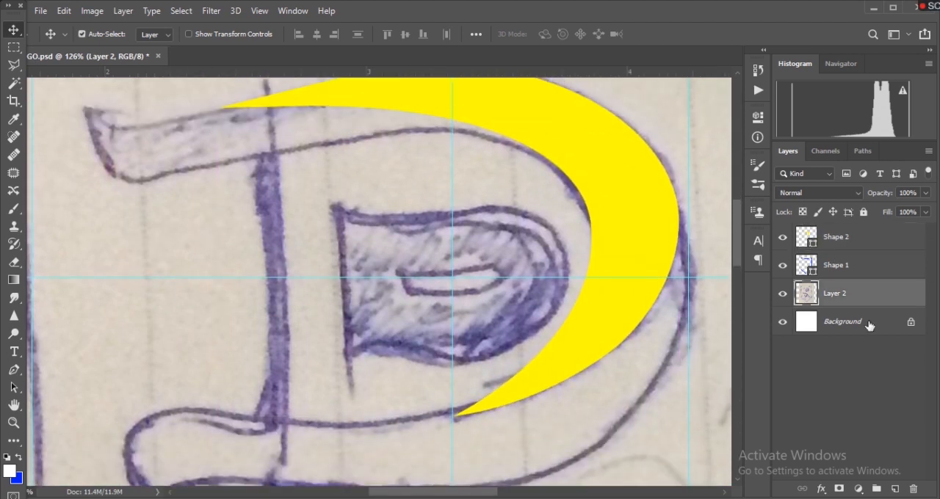
click(837, 242)
click(895, 488)
- Start a second yellow shape on the bowl's inner side and trace the underside of the R's upper stroke toward its serif
scroll(563, 351, up, 5)
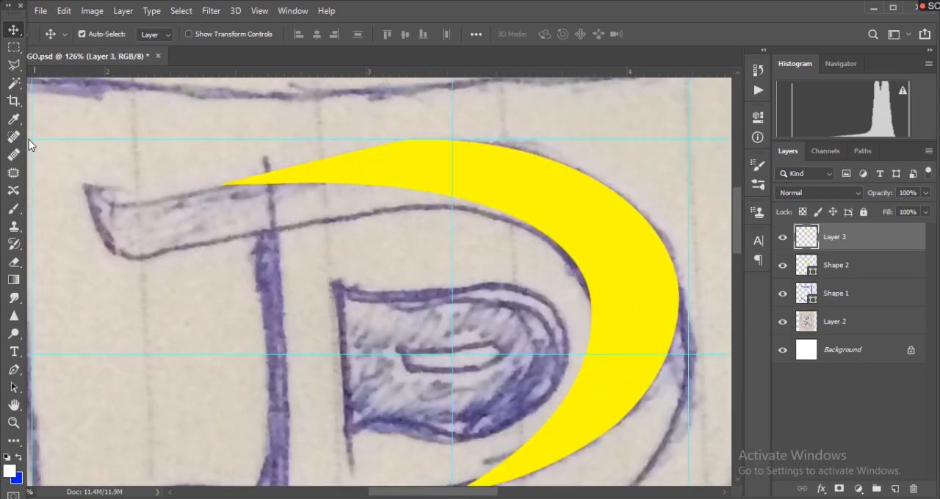
click(13, 370)
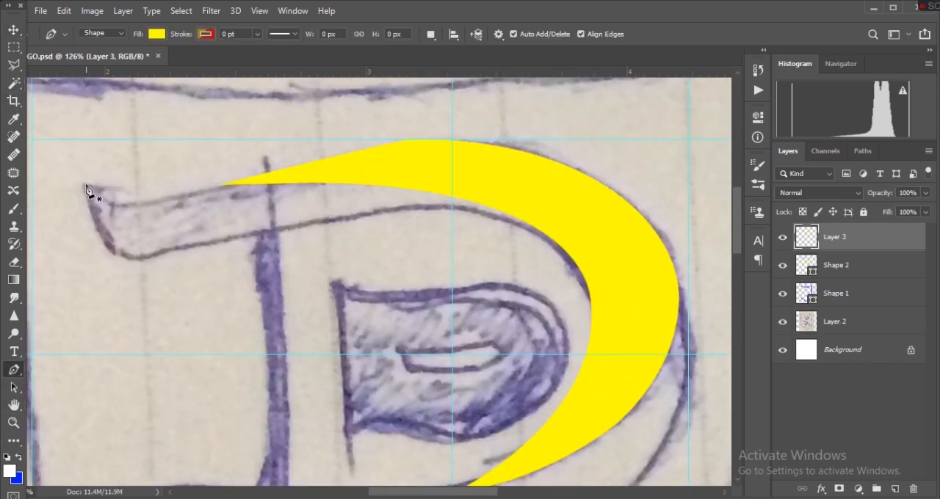
click(592, 310)
mouse_move(279, 231)
mouse_down()
mouse_move(147, 294)
mouse_move(6, 302)
mouse_move(189, 297)
mouse_up()
scroll(338, 348, down, 3)
drag(371, 273, 187, 319)
drag(186, 321, 182, 316)
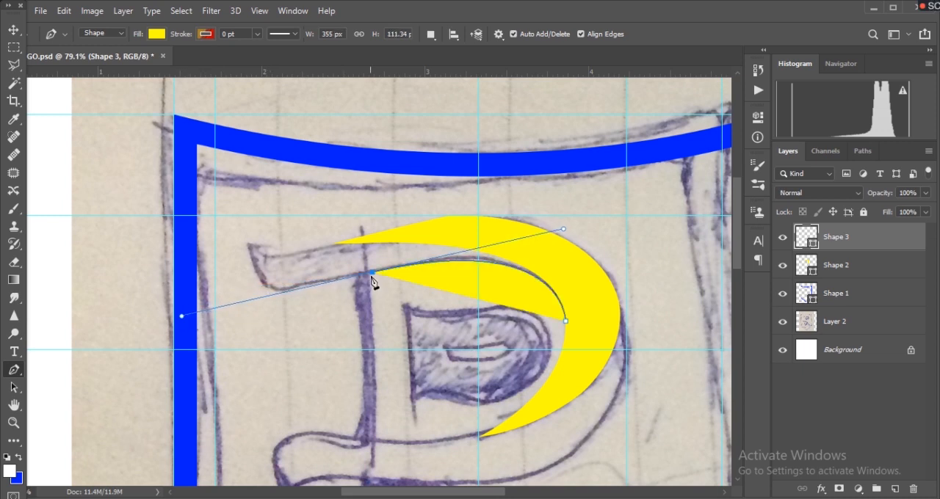
- Curve the second yellow shape's outline around the rounded end of the upper stroke to the serif's pointed corner
click(280, 292)
drag(250, 247, 238, 193)
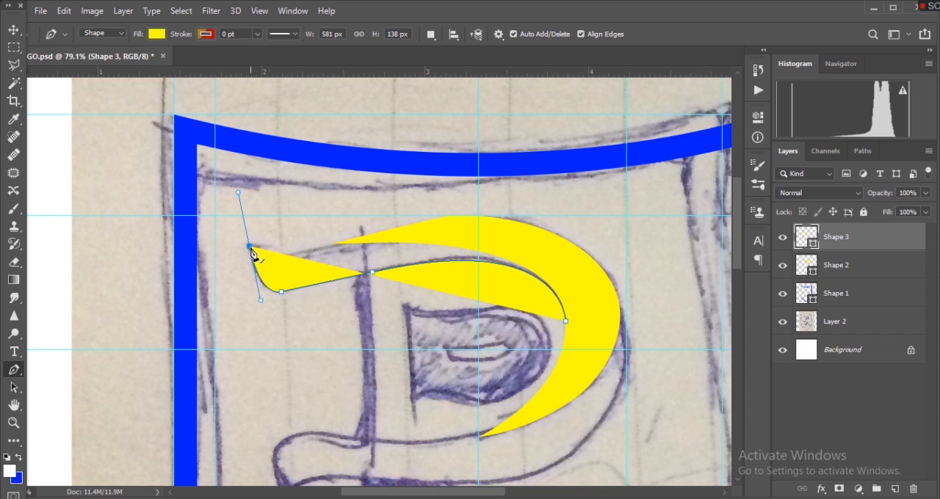
key(ctrl+z)
drag(250, 248, 244, 195)
- Trace the upper edge of the stroke from the serif's point to an anchor on the first yellow shape's tapered end
click(340, 245)
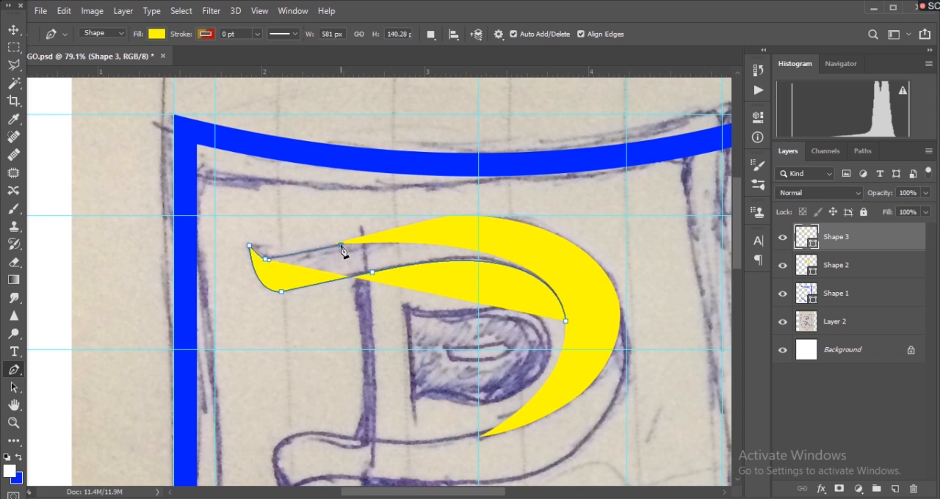
drag(350, 247, 398, 224)
key(ctrl+z)
drag(294, 256, 329, 248)
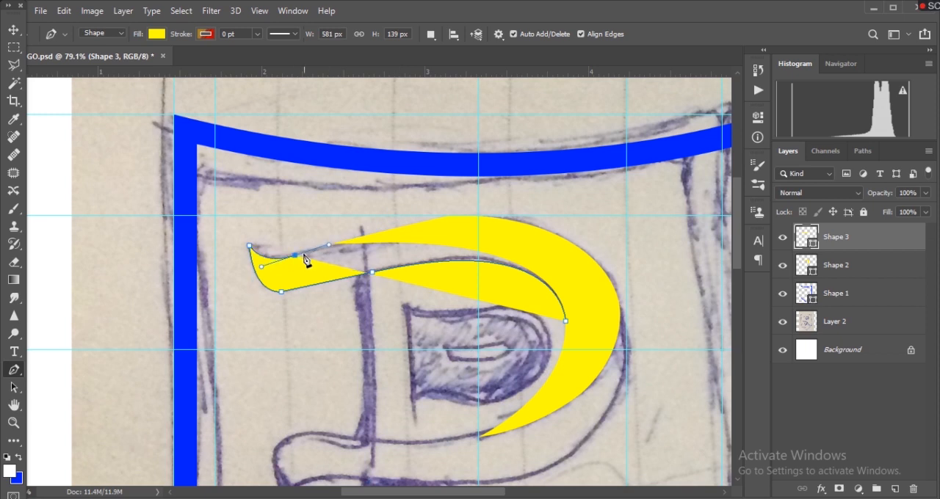
click(296, 257)
click(353, 242)
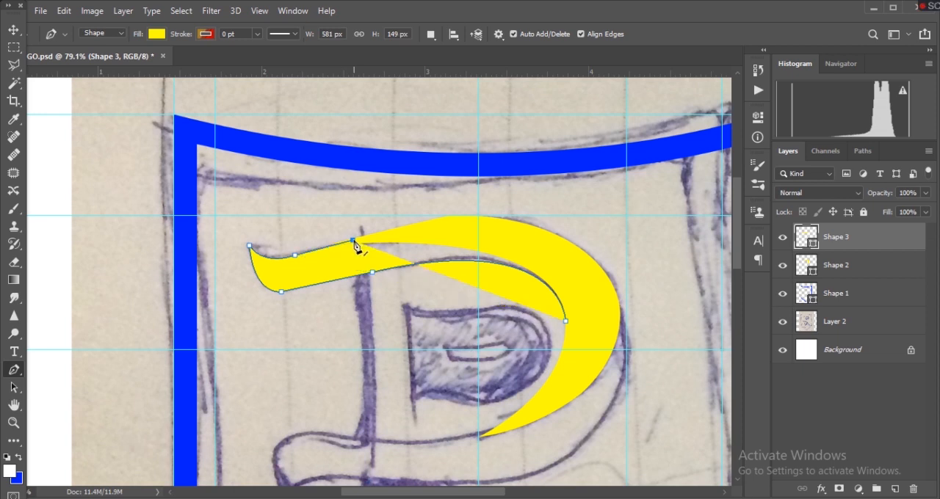
- Close the second yellow shape with a curve along the bowl back to its starting point and deselect its path
drag(566, 321, 558, 439)
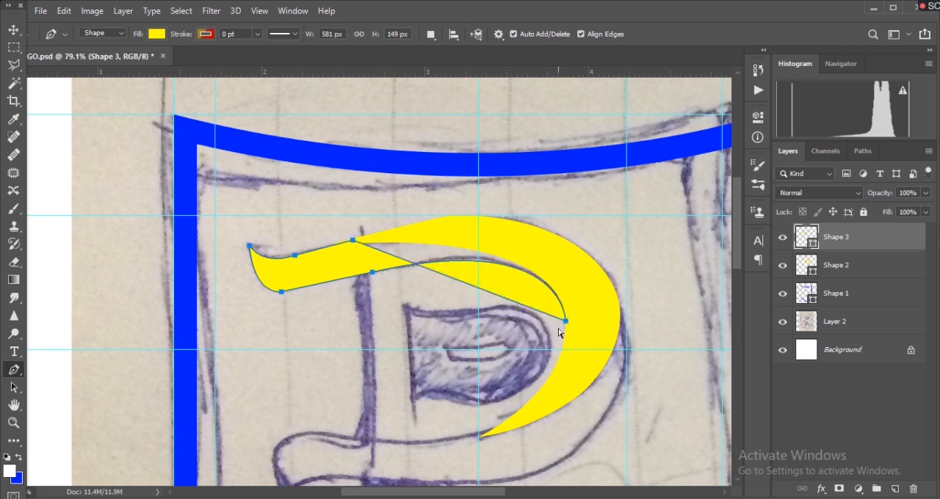
key(Escape)
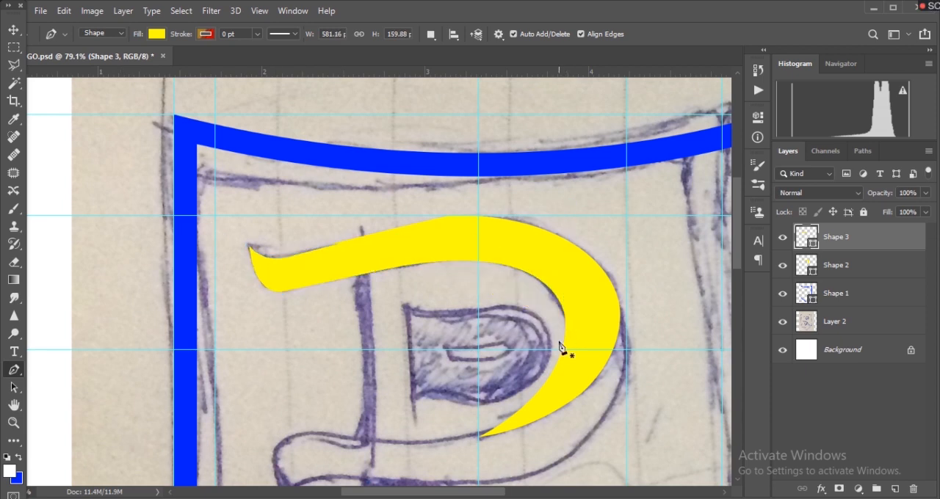
key(v)
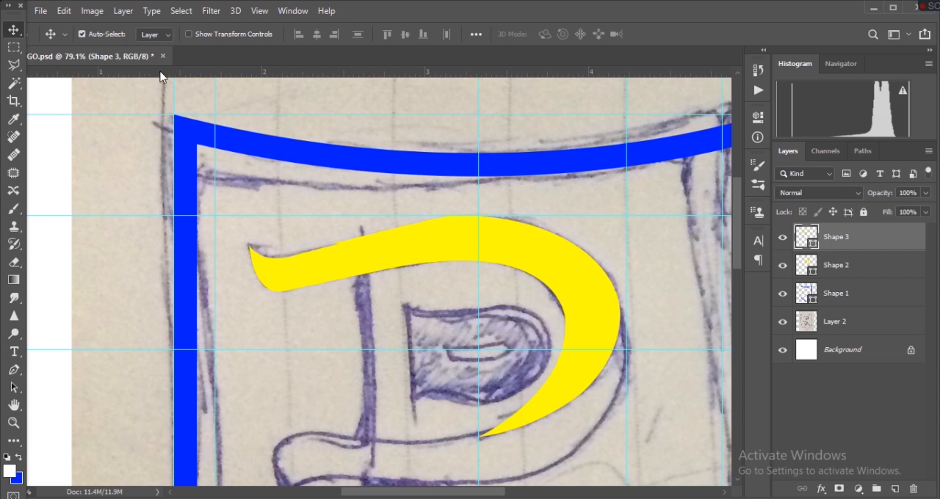
- Change the fill of the R's upper stroke shape to peach
click(14, 370)
click(156, 34)
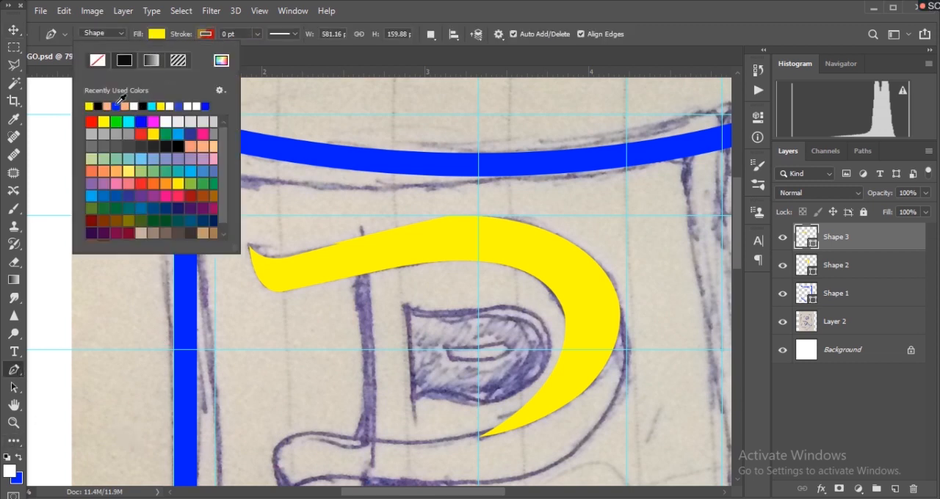
click(126, 106)
key(v)
- Add a new layer above the peach upper stroke shape
scroll(512, 327, down, 2)
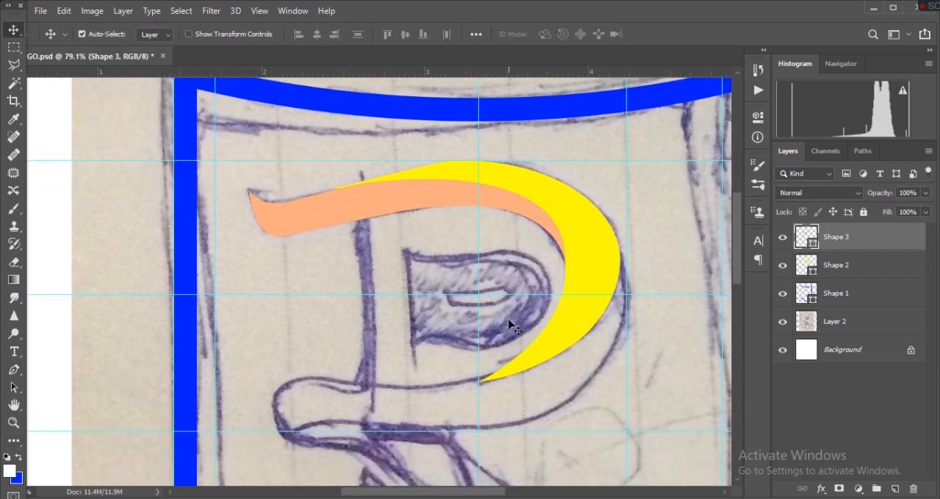
scroll(511, 327, down, 3)
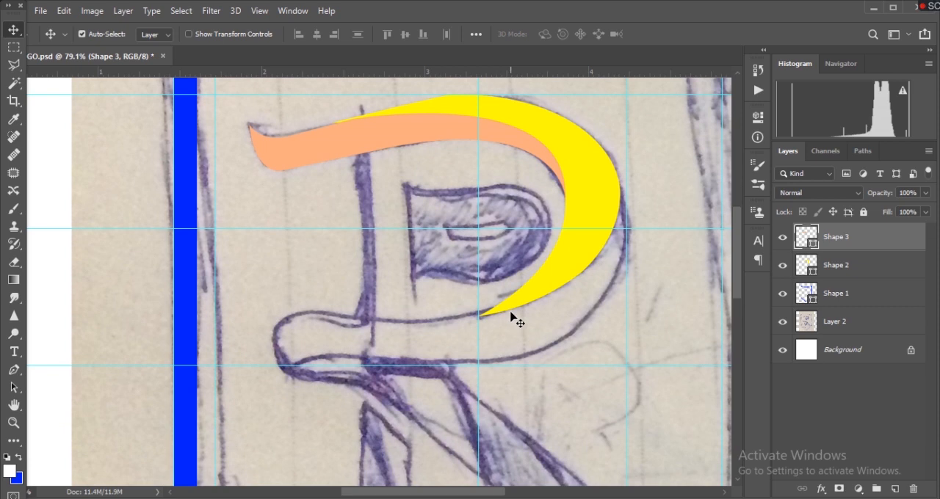
scroll(512, 321, down, 2)
click(895, 489)
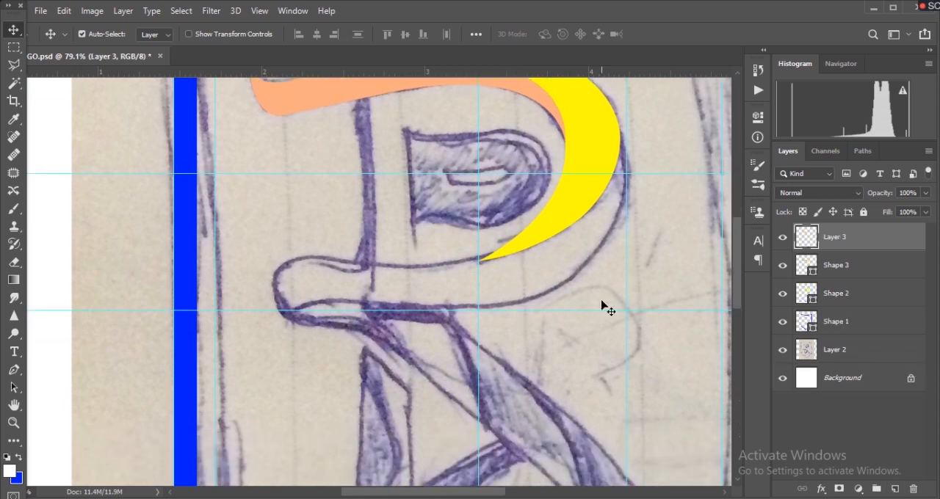
- Start a third yellow shape on the bowl's outer shoulder and curve its outline down the outer side to the lower stroke
scroll(604, 308, up, 1)
click(13, 371)
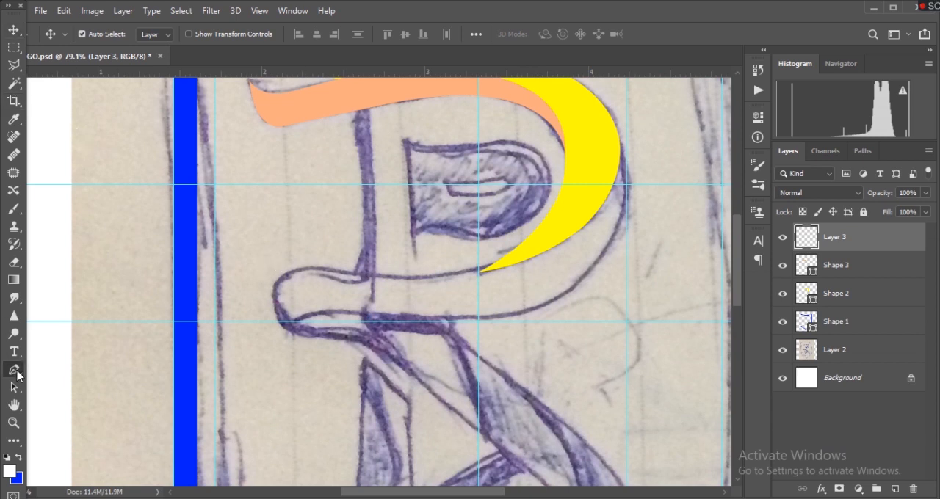
click(615, 127)
drag(544, 307, 426, 383)
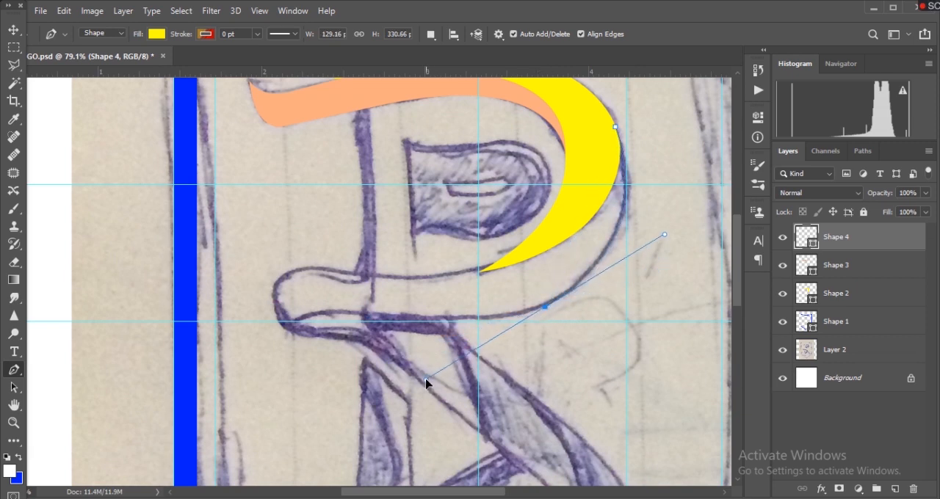
drag(426, 382, 434, 395)
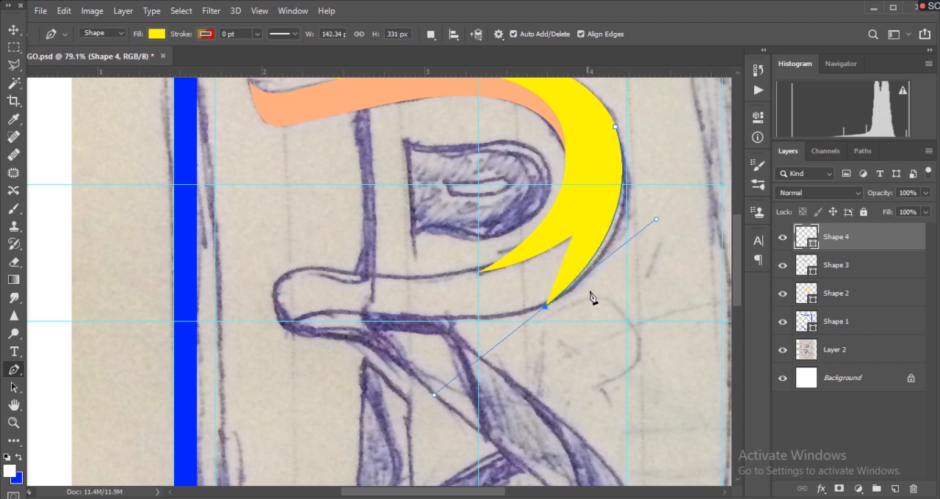
- Extend the third yellow shape's outline along the underside of the R's lower stroke
click(545, 307)
mouse_move(404, 321)
mouse_down()
mouse_move(298, 323)
mouse_move(309, 323)
mouse_up()
click(403, 322)
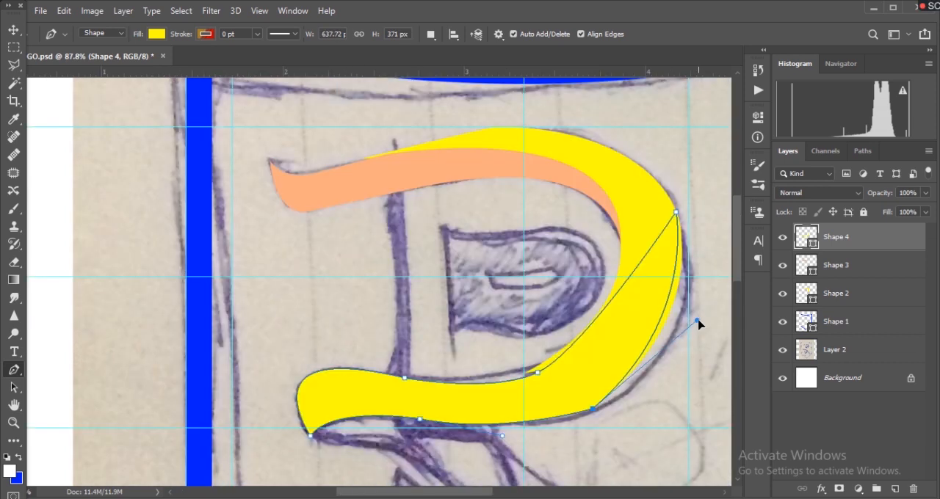
- Reshape the third yellow shape's lower outer curve by adjusting its direction handles and moving its anchor slightly inward
mouse_move(697, 325)
mouse_down()
mouse_move(730, 321)
mouse_move(715, 337)
mouse_up()
click(492, 438)
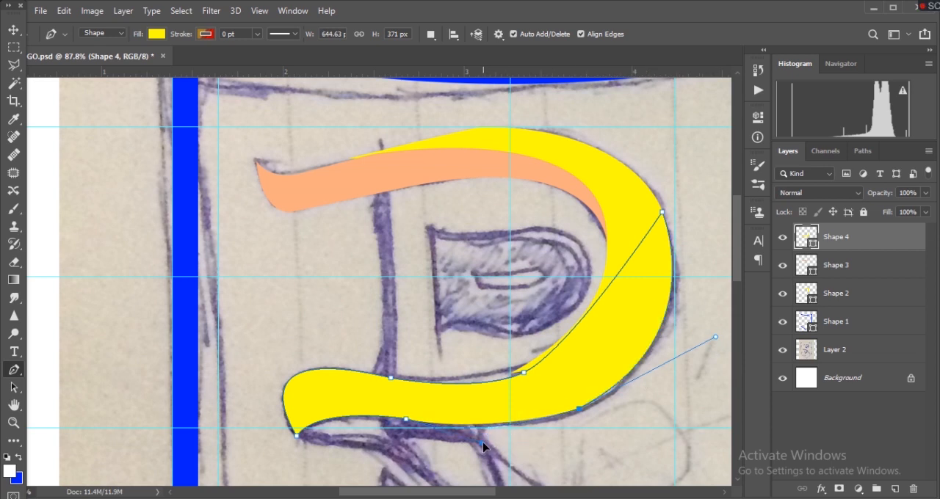
drag(578, 409, 571, 414)
ctrl+click(693, 378)
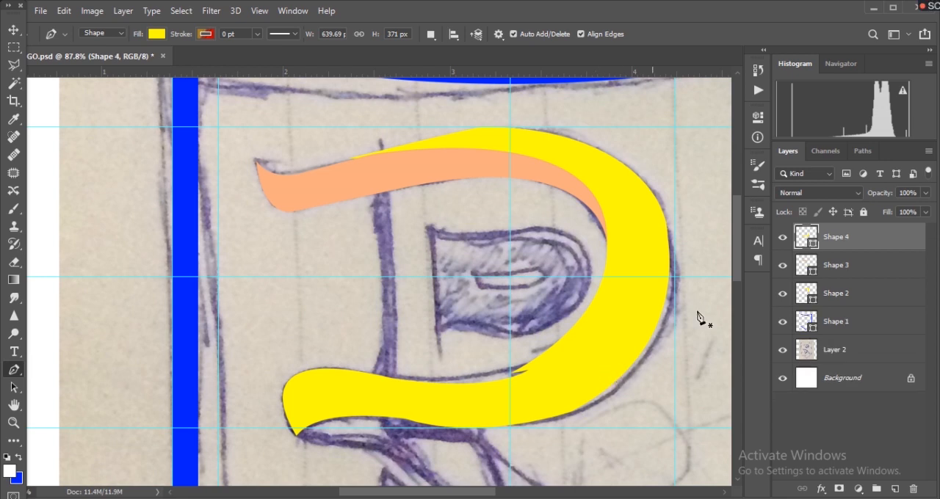
ctrl+click(597, 375)
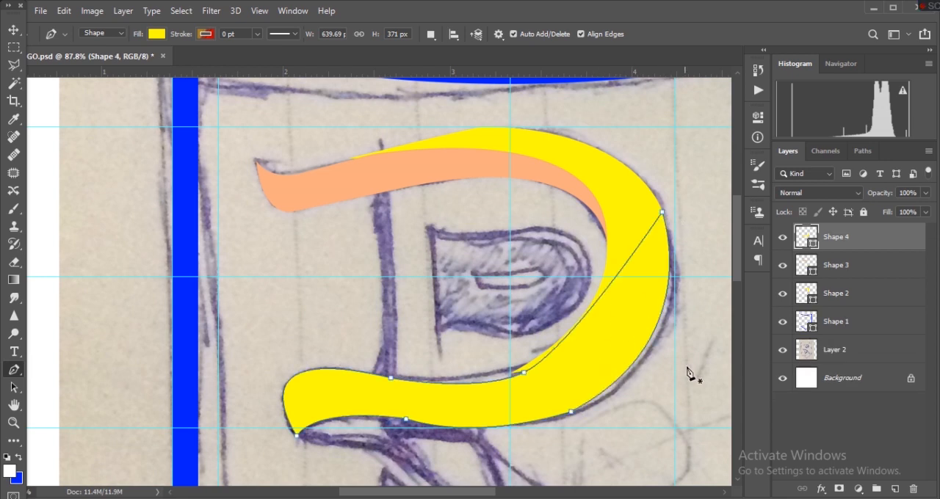
- Nudge the third yellow shape's upper end anchor slightly outward on the bowl's outer shoulder
ctrl+click(694, 364)
ctrl+click(636, 343)
ctrl+click(663, 214)
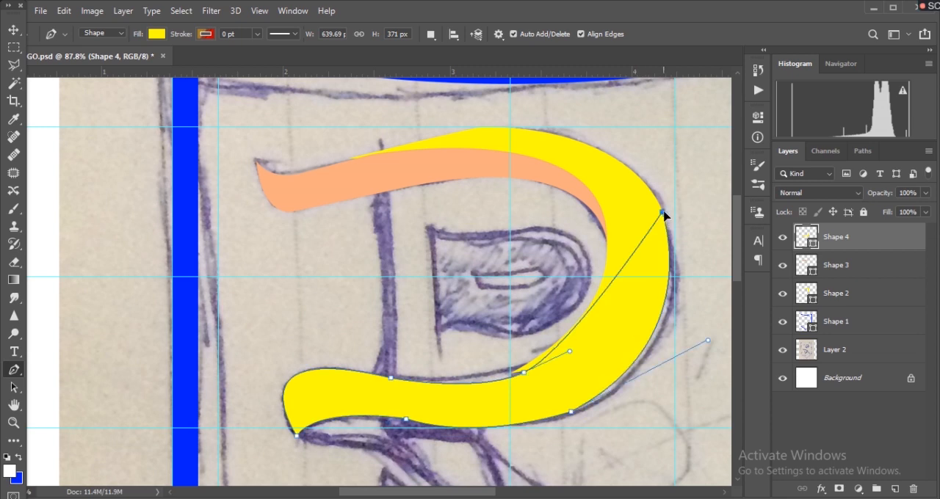
drag(663, 214, 664, 211)
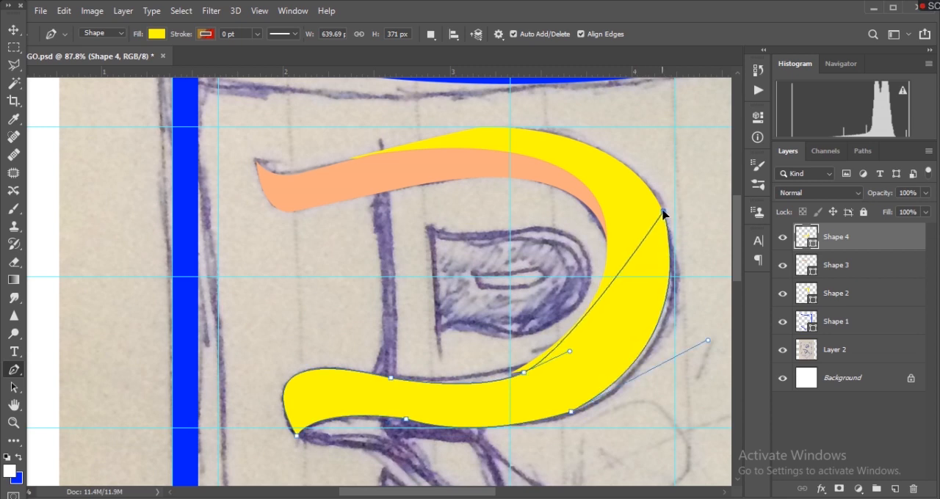
ctrl+click(698, 371)
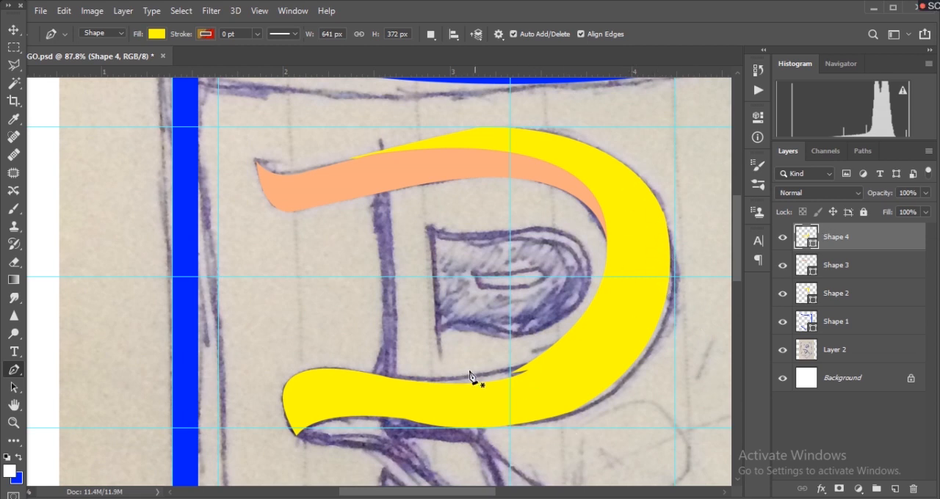
- Refine the third yellow shape along the lower stroke by lowering its underside anchor slightly, raising its upper-edge anchors and adjusting their direction handles
click(406, 420)
drag(408, 420, 407, 425)
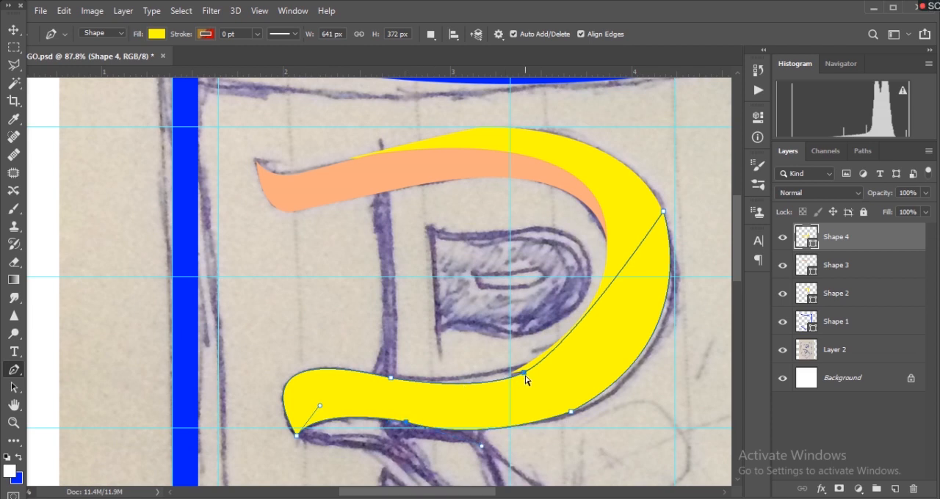
drag(391, 378, 392, 375)
drag(479, 394, 477, 388)
drag(571, 361, 572, 357)
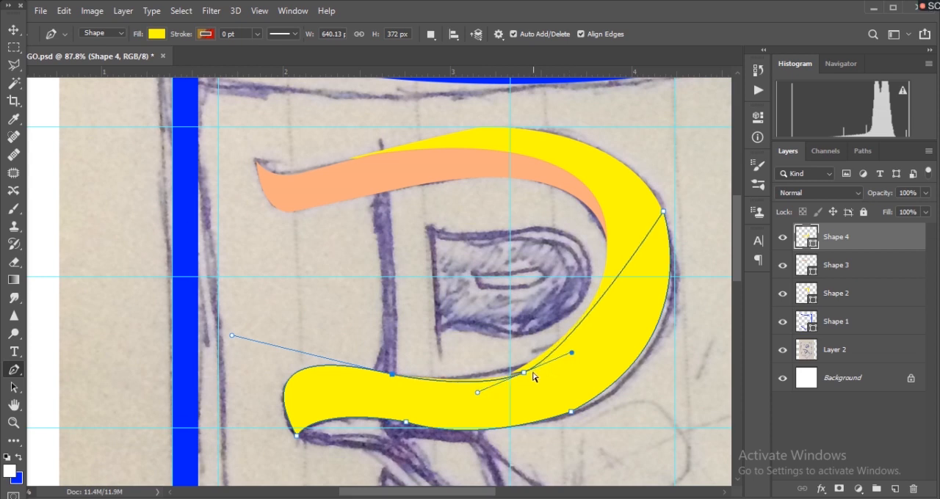
drag(524, 372, 523, 368)
click(408, 424)
drag(316, 409, 306, 410)
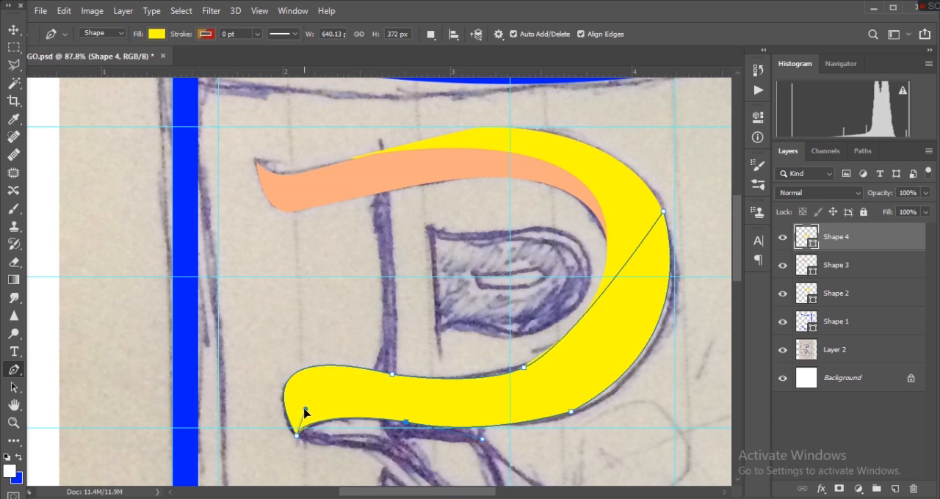
key(Return)
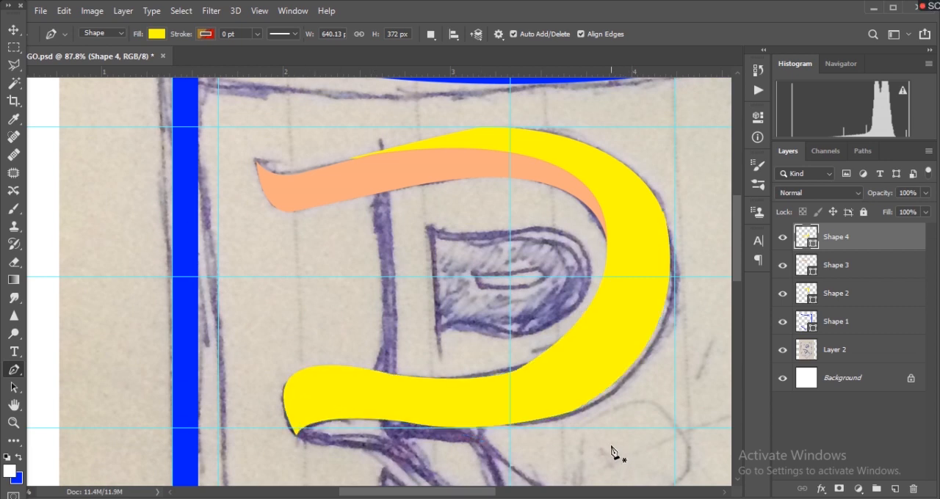
- Select the first yellow bowl shape on layer Shape 2 and pull its inner edge outward with the inner anchor's direction handle
scroll(631, 434, down, 2)
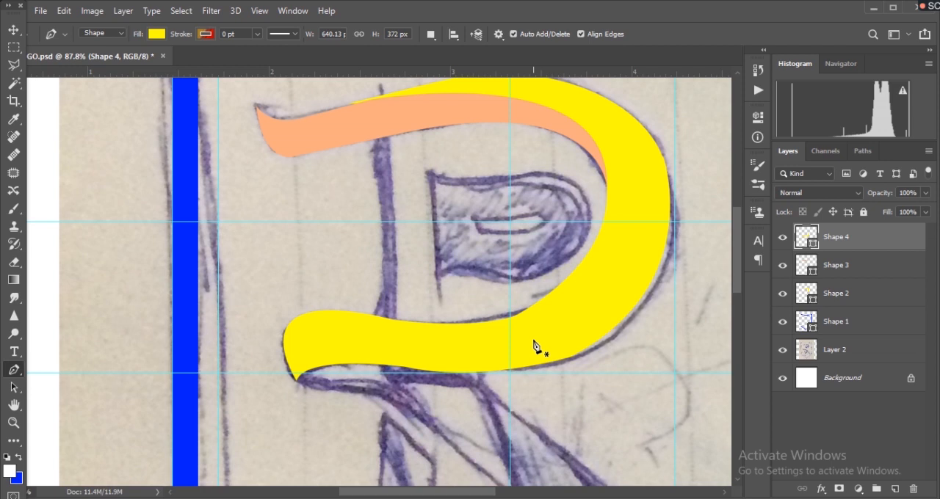
scroll(587, 248, up, 1)
key(v)
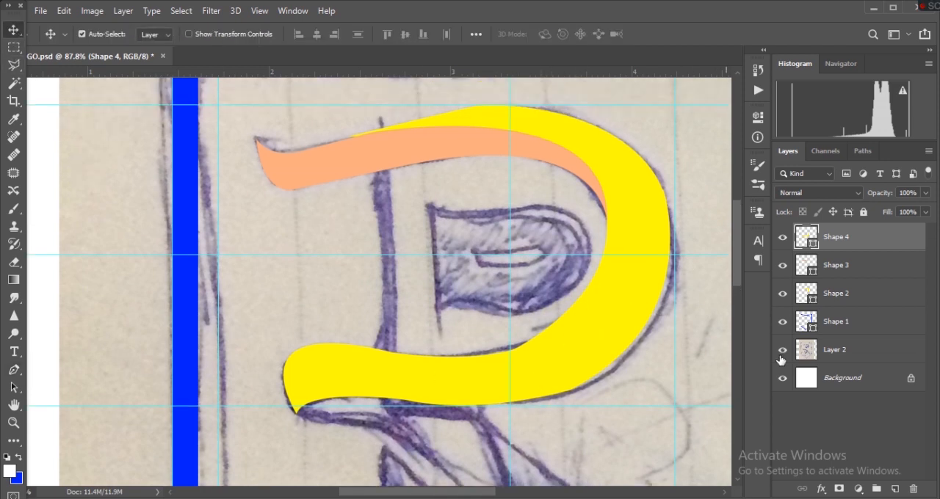
click(612, 171)
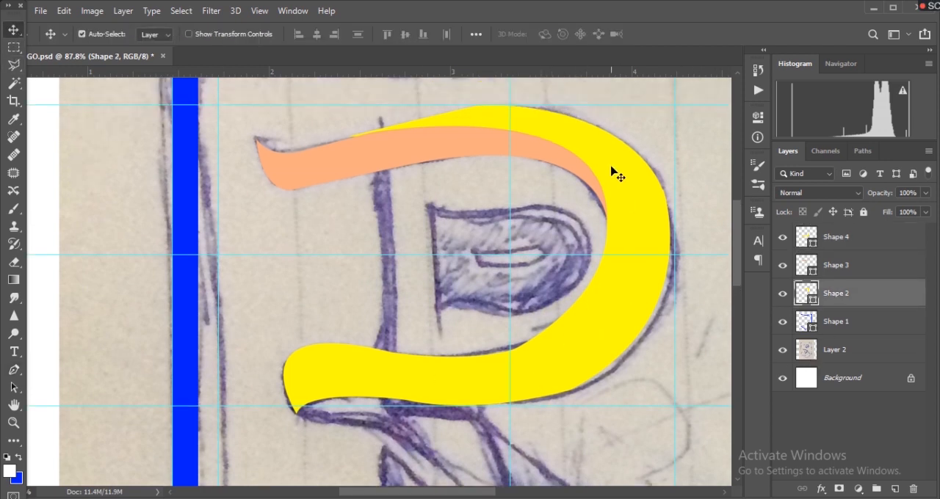
click(782, 293)
click(782, 294)
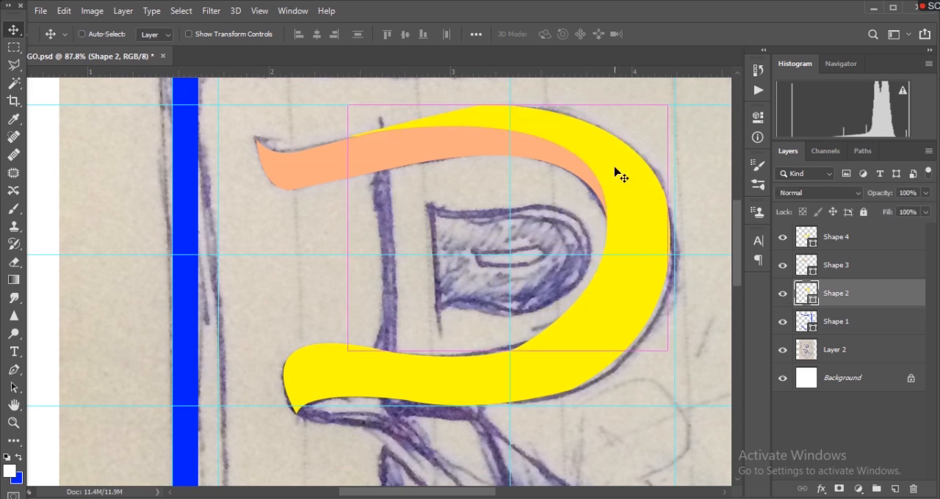
click(13, 370)
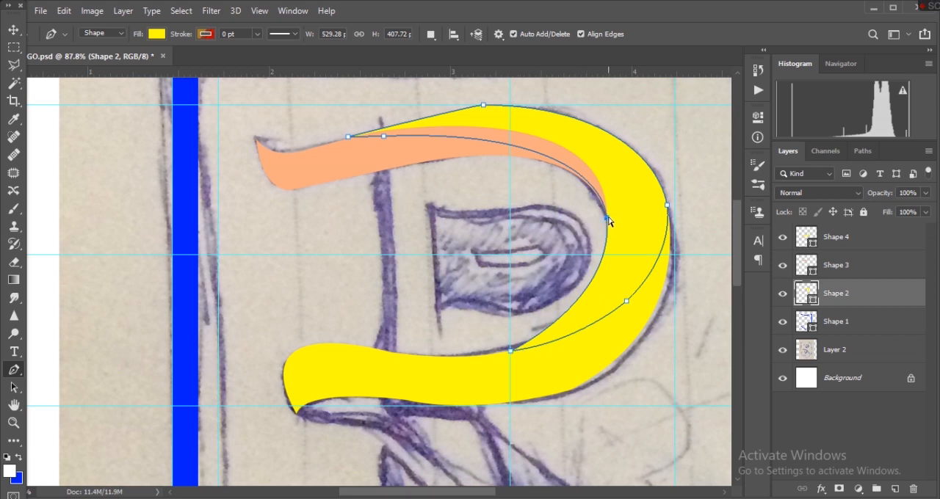
drag(608, 222, 636, 331)
key(Return)
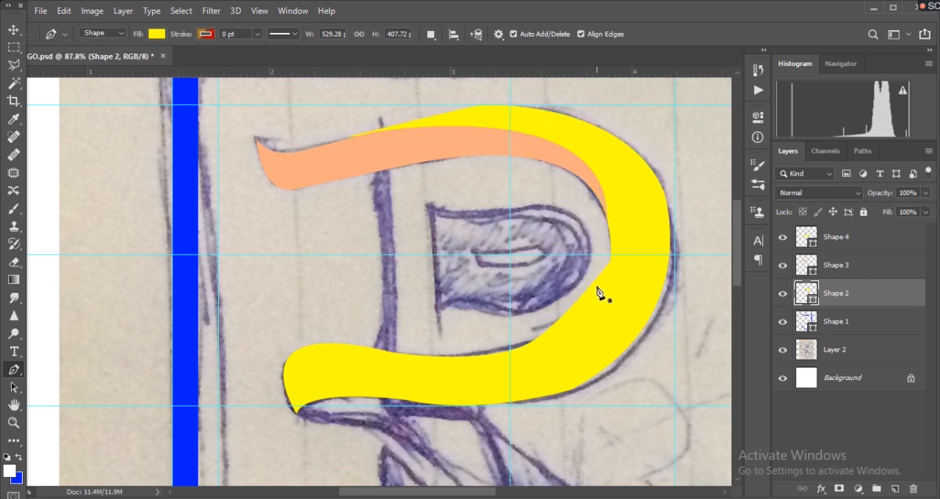
- Select the lower yellow shape on layer Shape 4 and bend its straight inner edge outward to round the inside of the bowl
key(v)
click(566, 330)
click(783, 240)
click(783, 239)
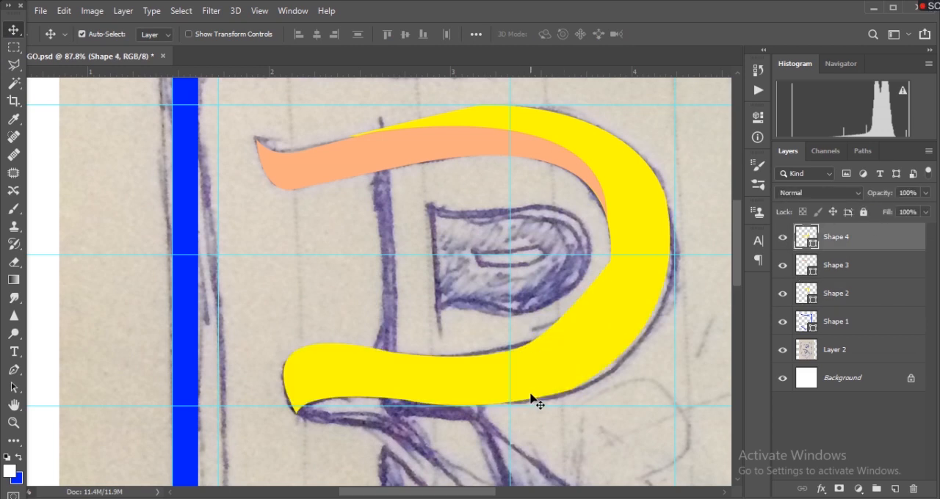
key(p)
ctrl+click(525, 346)
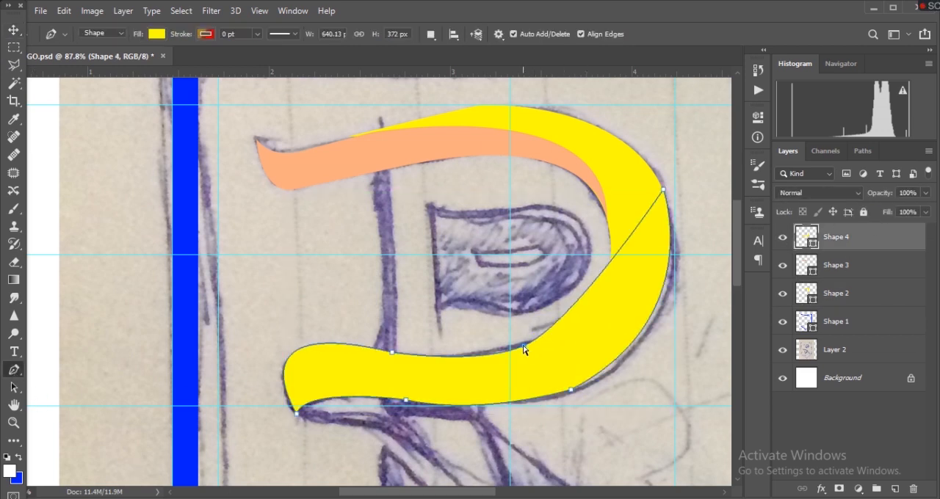
click(525, 346)
ctrl+click(662, 192)
drag(571, 330, 688, 301)
key(Return)
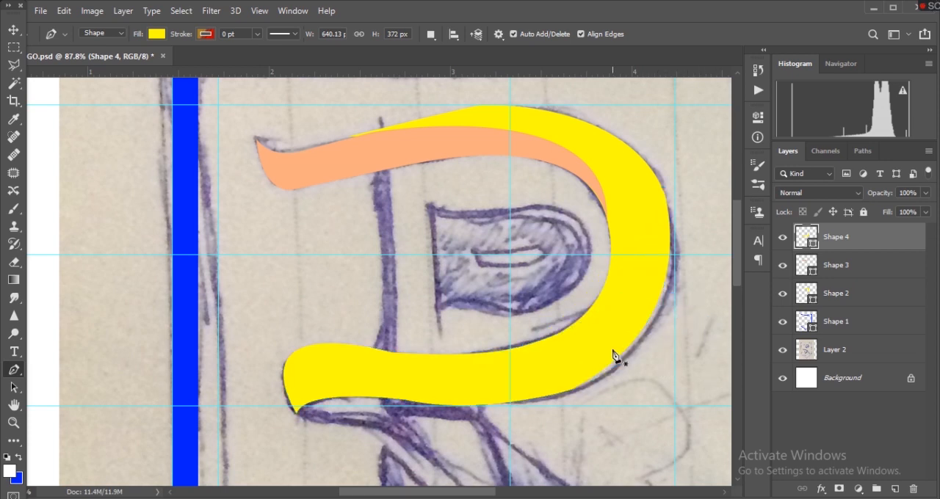
- Move the inner anchor of the yellow bowl shape on layer Shape 2 slightly outward and adjust its handles to follow the sketched inner curve
click(847, 298)
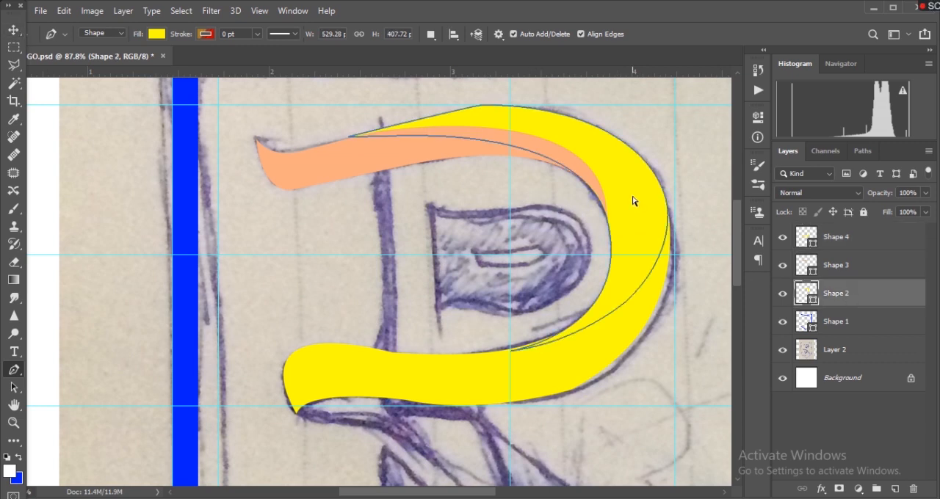
click(608, 226)
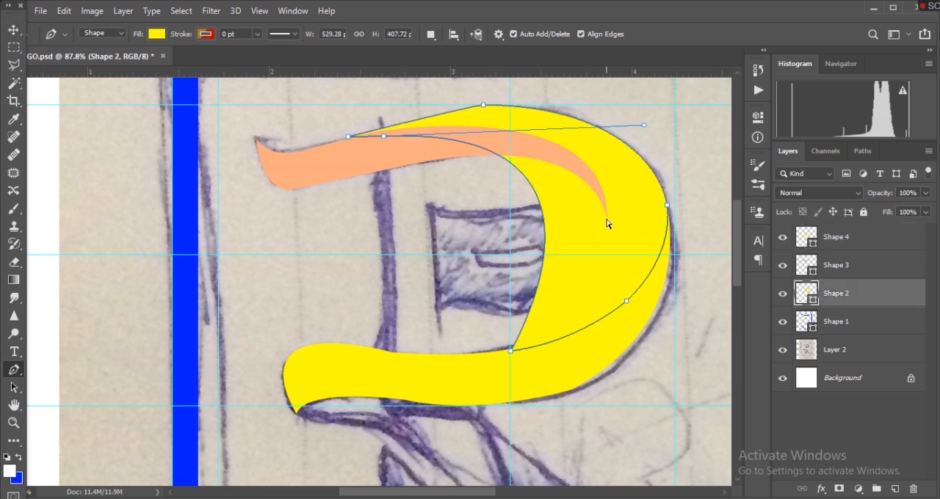
key(ctrl+z)
mouse_move(637, 330)
mouse_down()
mouse_move(645, 317)
mouse_move(630, 312)
mouse_move(637, 341)
mouse_up()
drag(597, 178, 604, 183)
drag(607, 219, 614, 215)
key(Escape)
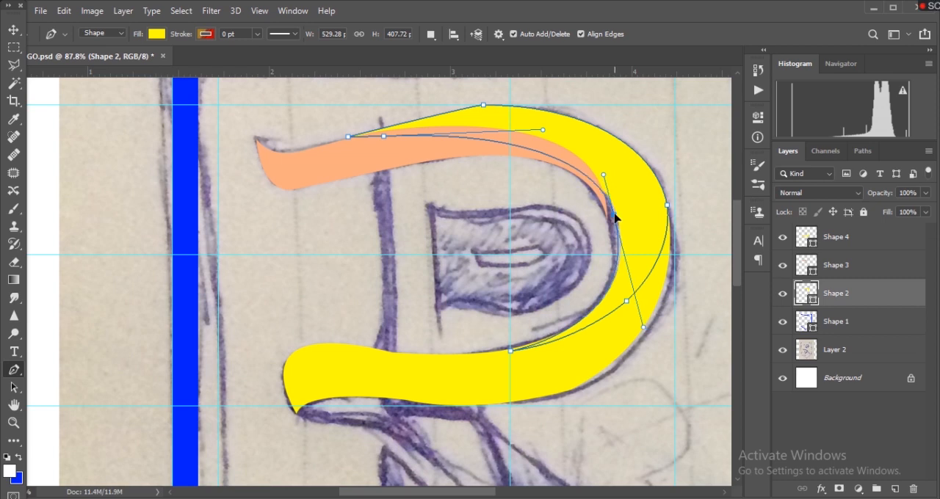
click(686, 338)
click(594, 186)
key(Escape)
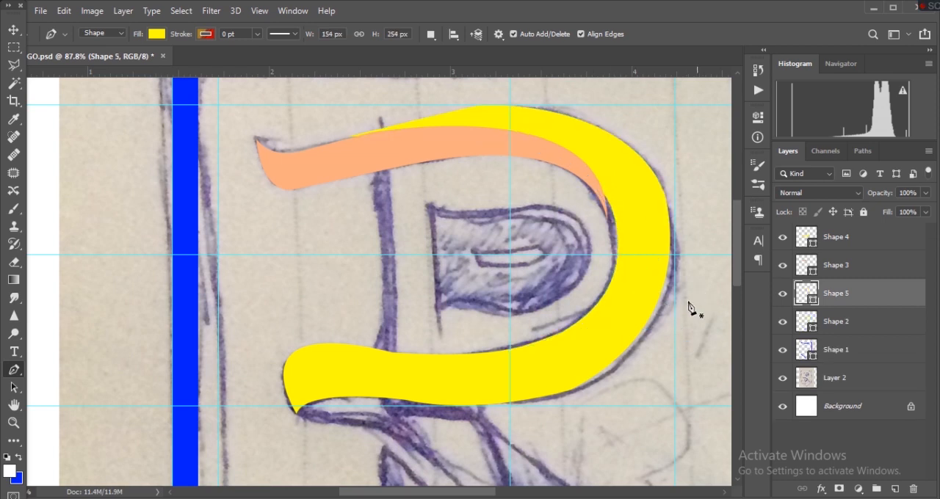
- Extend the peach shape's pointed tip down along the bowl's inner edge and reshape its outer curve with the tip's direction handle
click(843, 273)
mouse_move(611, 224)
mouse_down()
mouse_move(621, 255)
mouse_move(642, 254)
mouse_move(615, 233)
mouse_up()
mouse_move(621, 103)
mouse_down()
mouse_move(619, 138)
mouse_move(623, 104)
mouse_up()
drag(613, 232, 617, 262)
drag(606, 121, 646, 103)
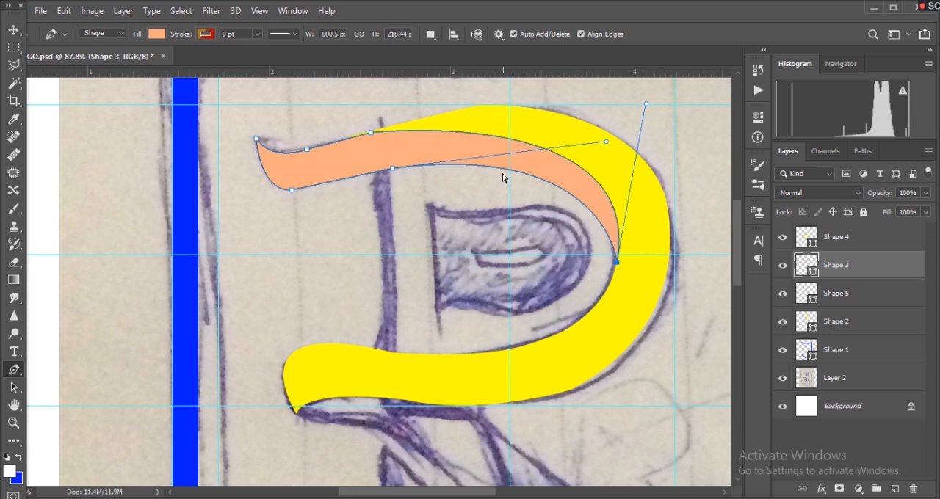
- Smooth the peach shape's upper and lower edges by repositioning their mid-stroke anchors and adjusting the direction handles towards the tip
drag(393, 170, 414, 161)
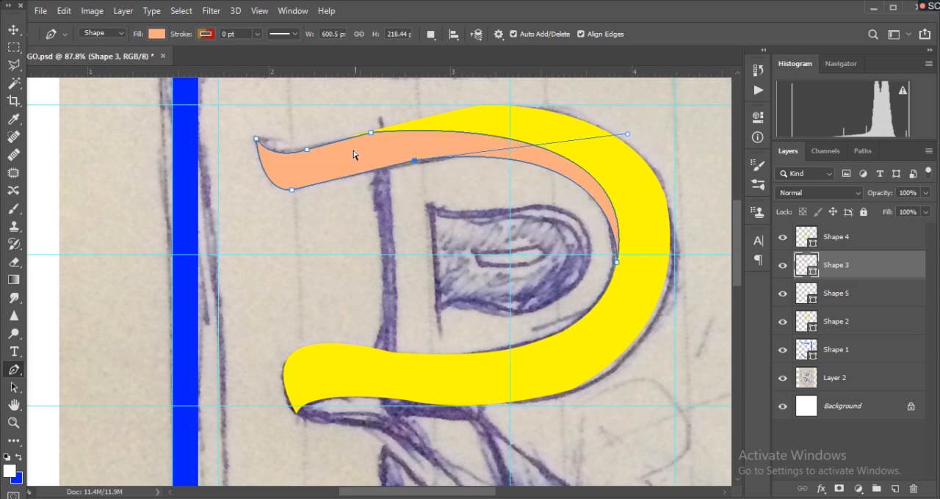
drag(629, 134, 626, 137)
ctrl+click(617, 262)
drag(647, 104, 645, 105)
drag(652, 98, 659, 84)
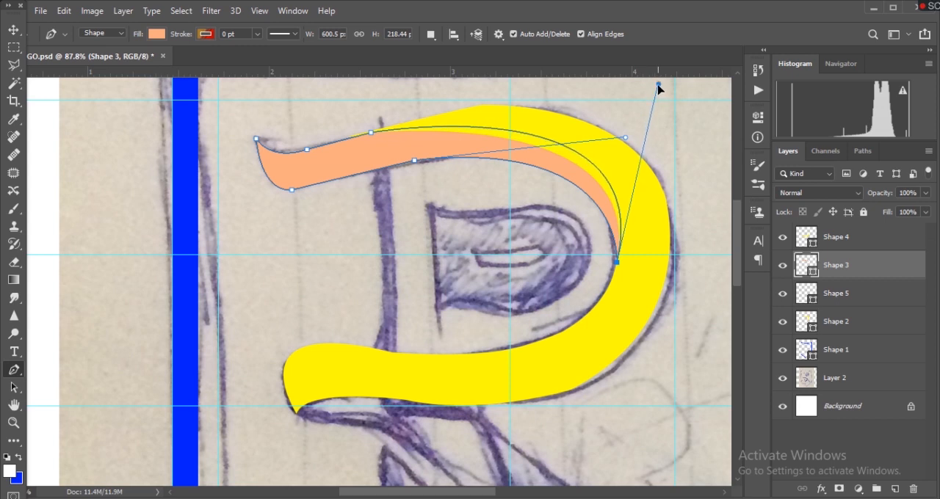
drag(371, 133, 371, 136)
drag(414, 160, 414, 163)
drag(627, 141, 627, 132)
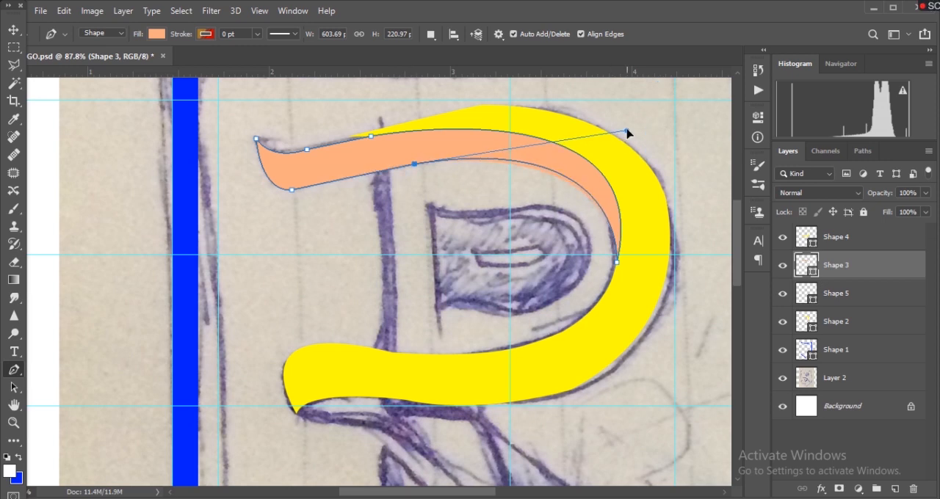
key(Escape)
- Nudge the peach shape's tip anchor to line up with the inner edge of the yellow bowl
scroll(481, 268, down, 2)
scroll(481, 269, up, 3)
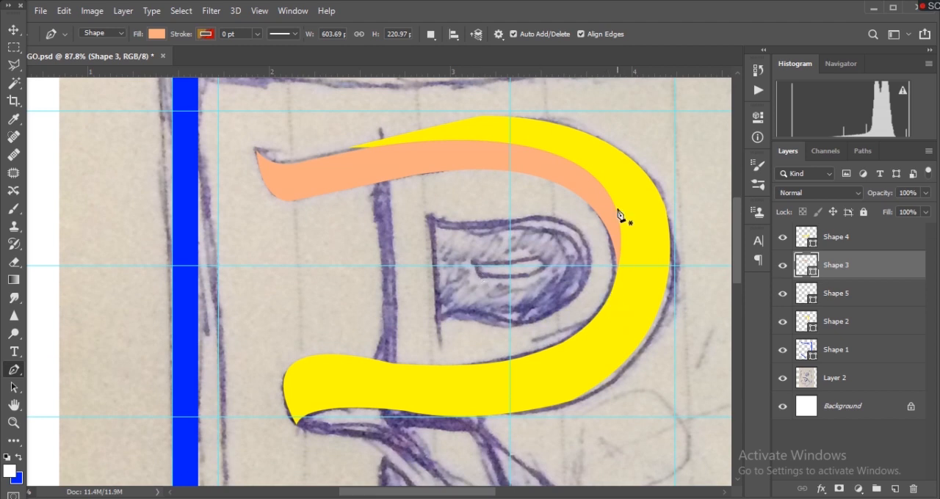
ctrl+click(618, 239)
ctrl+click(617, 272)
drag(619, 277, 618, 275)
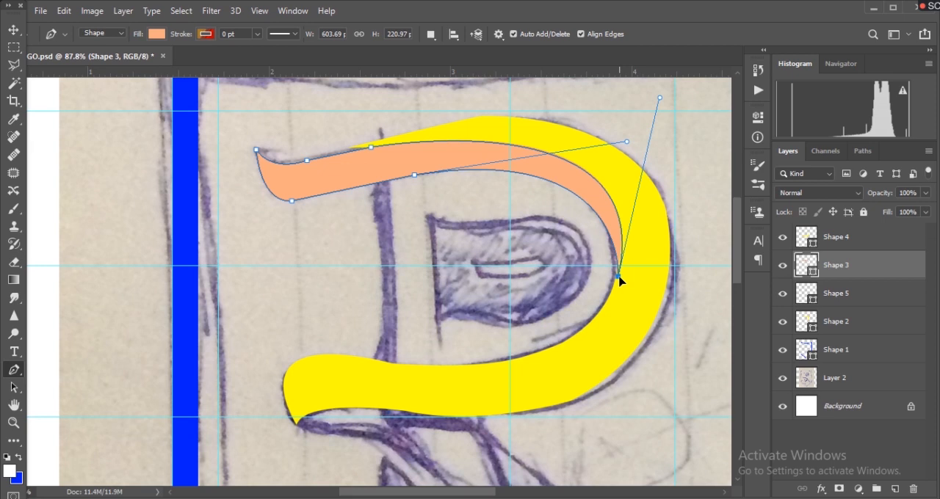
ctrl+click(689, 159)
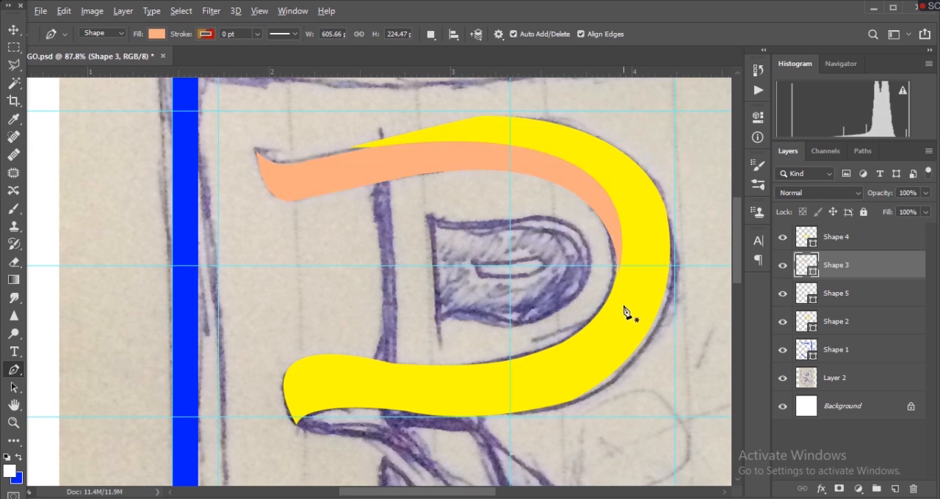
- Examine the join between the peach tip and the yellow bowl up close, toggling the shape layers' visibility to tell the pieces apart
scroll(623, 308, up, 5)
scroll(625, 314, up, 2)
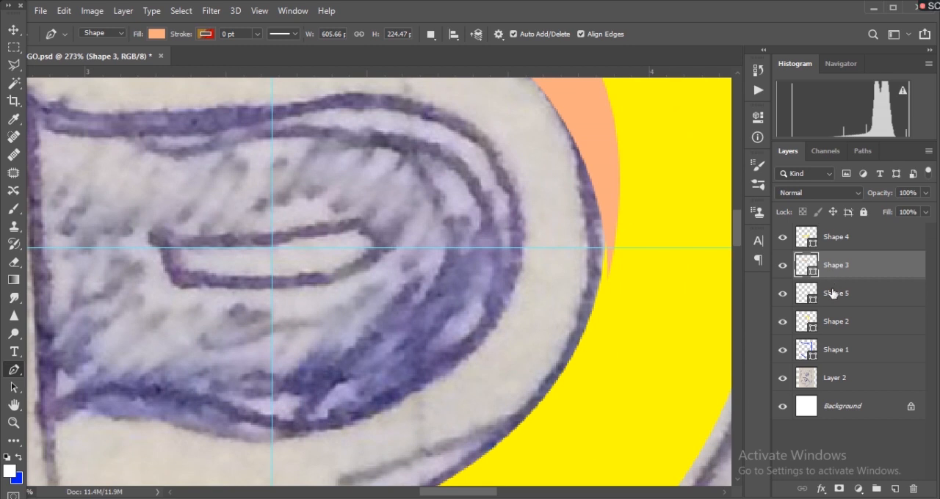
click(833, 293)
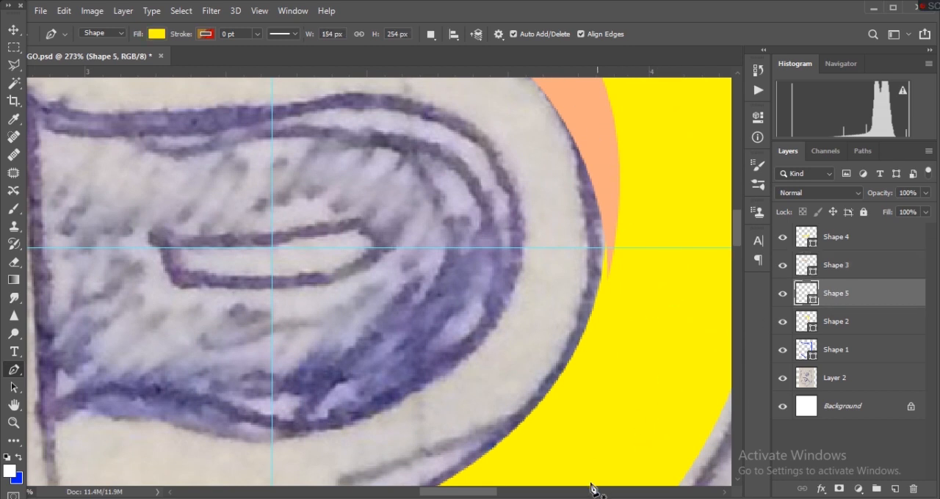
click(586, 492)
scroll(543, 463, left, 6)
scroll(470, 367, right, 2)
scroll(450, 318, up, 1)
scroll(450, 318, down, 3)
scroll(450, 323, down, 4)
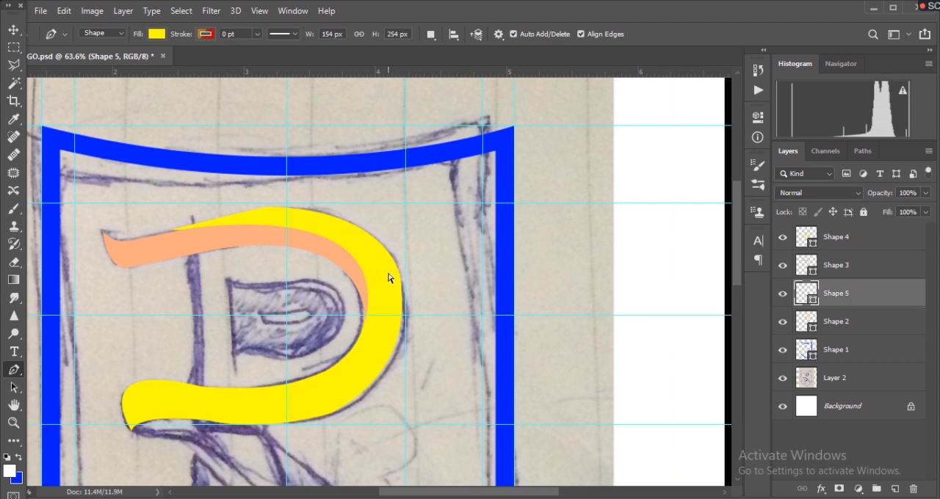
key(ctrl+z)
click(783, 267)
click(783, 266)
click(780, 241)
click(782, 237)
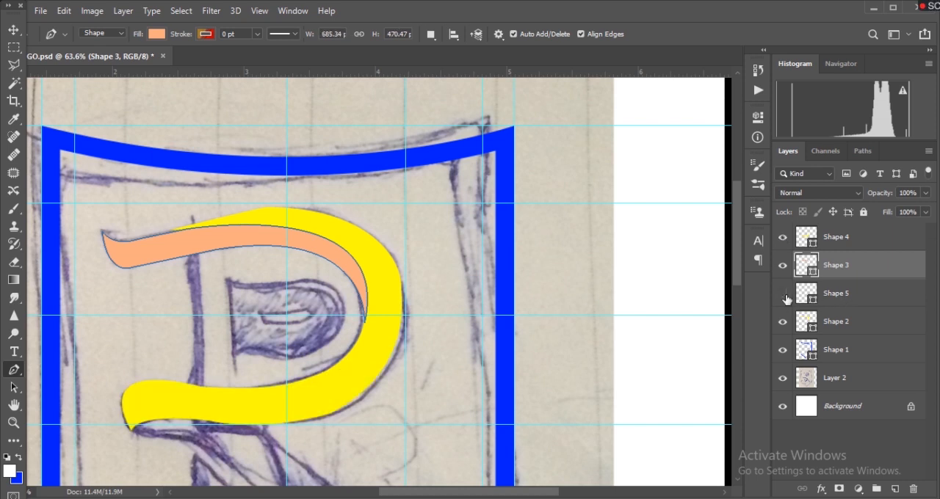
click(783, 296)
click(782, 323)
- Adjust the lower curve of yellow Shape 2, inside the R bowl, with its direction handle
click(850, 326)
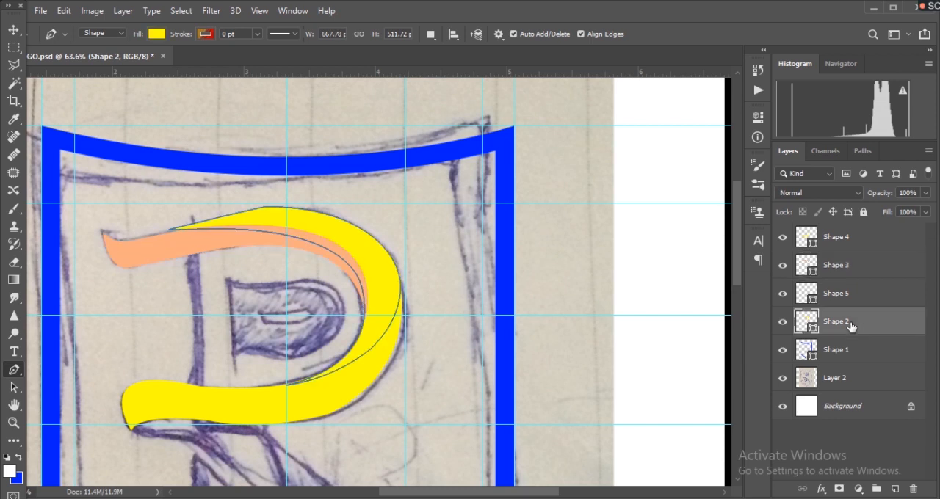
scroll(581, 380, up, 3)
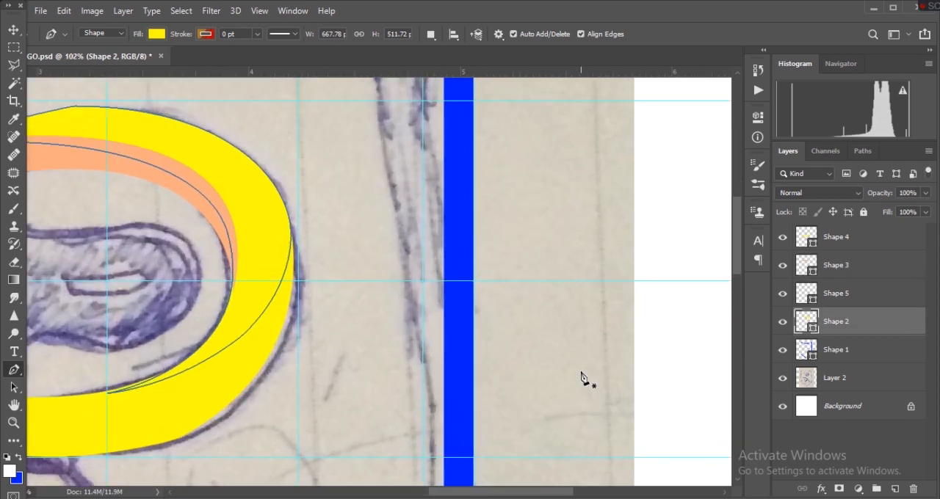
scroll(581, 377, up, 3)
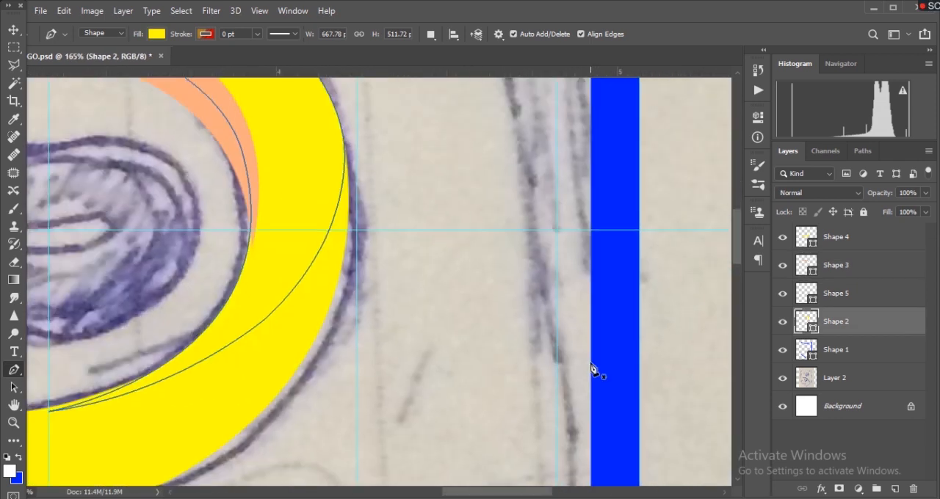
scroll(591, 367, left, 5)
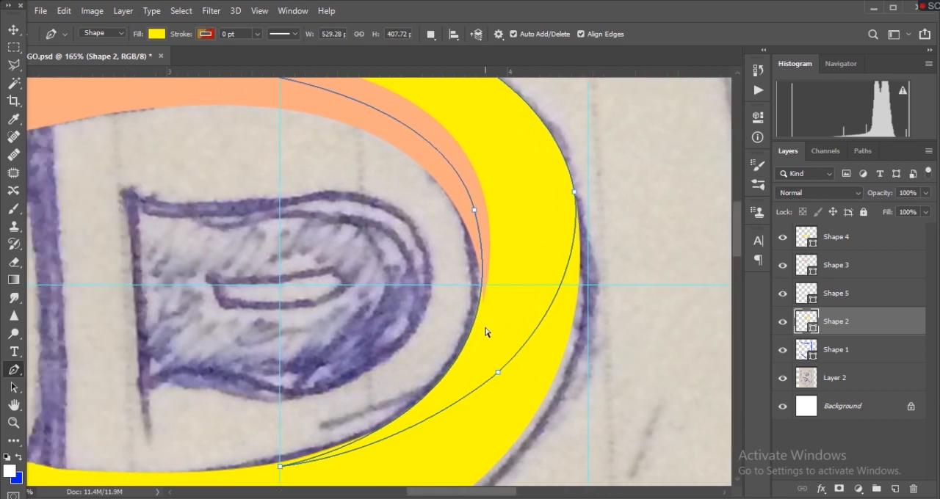
ctrl+click(474, 210)
drag(531, 424, 540, 417)
key(Escape)
- Examine the traced R bowl against the sketch, toggling Shape 4's visibility to tell its yellow pieces apart
scroll(613, 373, down, 3)
scroll(617, 375, up, 5)
scroll(622, 379, down, 4)
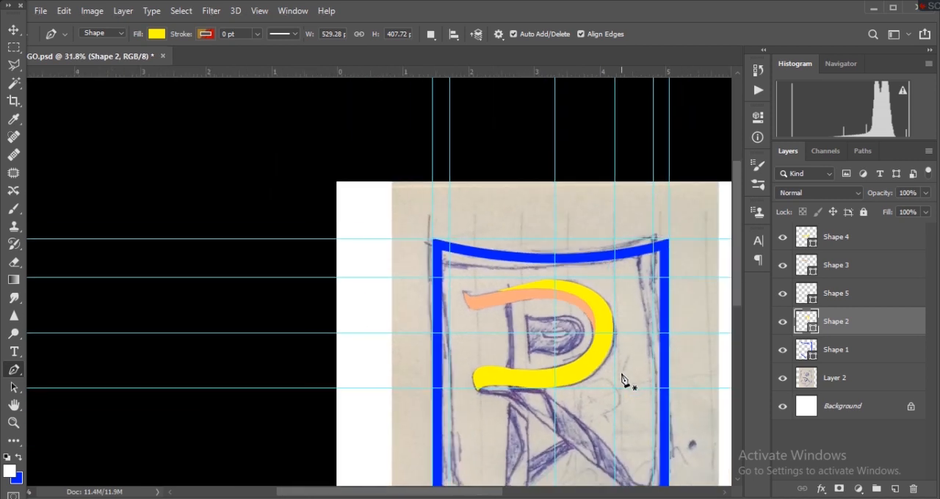
scroll(622, 378, up, 3)
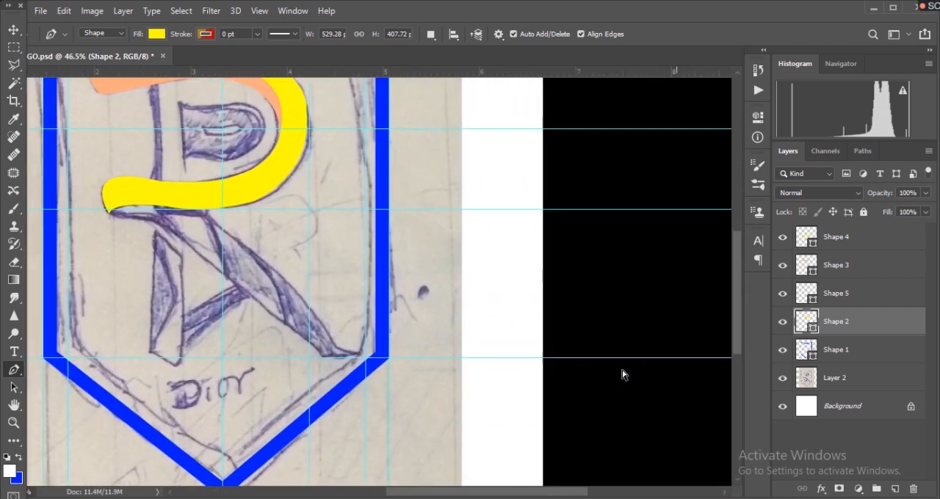
scroll(622, 376, left, 3)
scroll(624, 377, up, 3)
scroll(623, 379, down, 1)
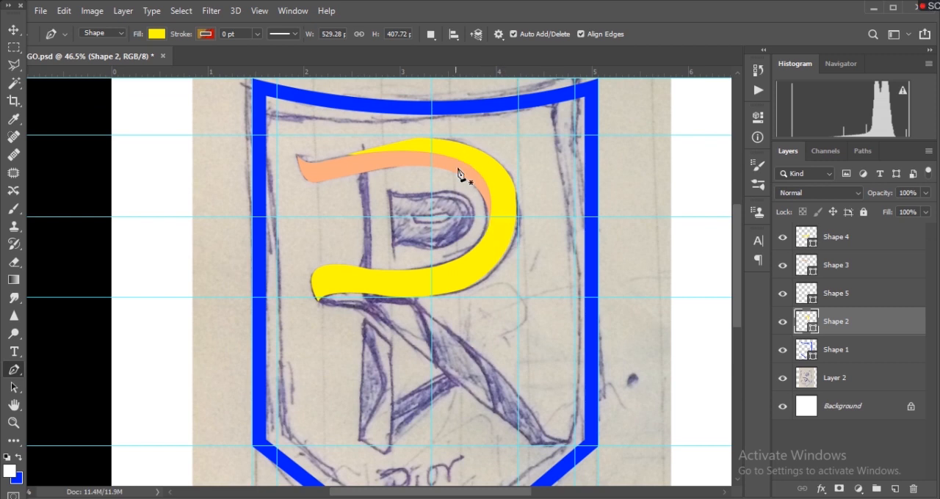
scroll(543, 332, up, 4)
scroll(546, 338, up, 3)
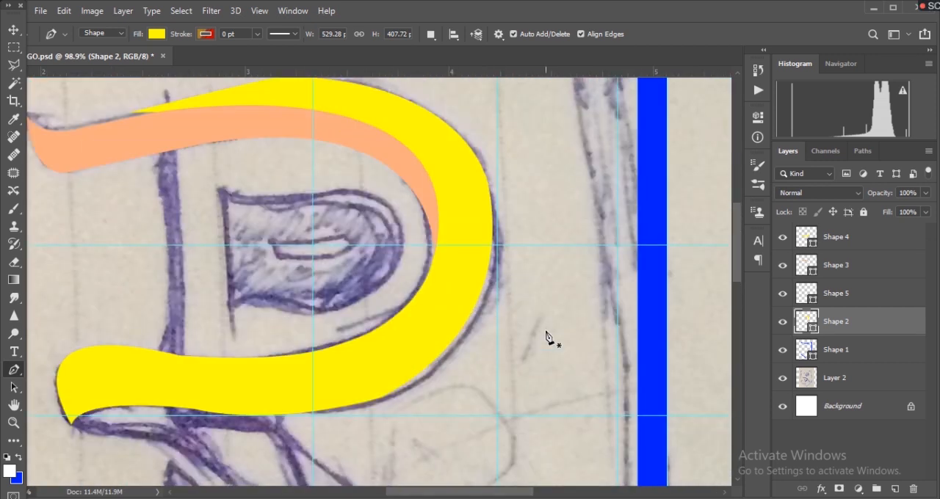
scroll(545, 338, down, 2)
click(13, 29)
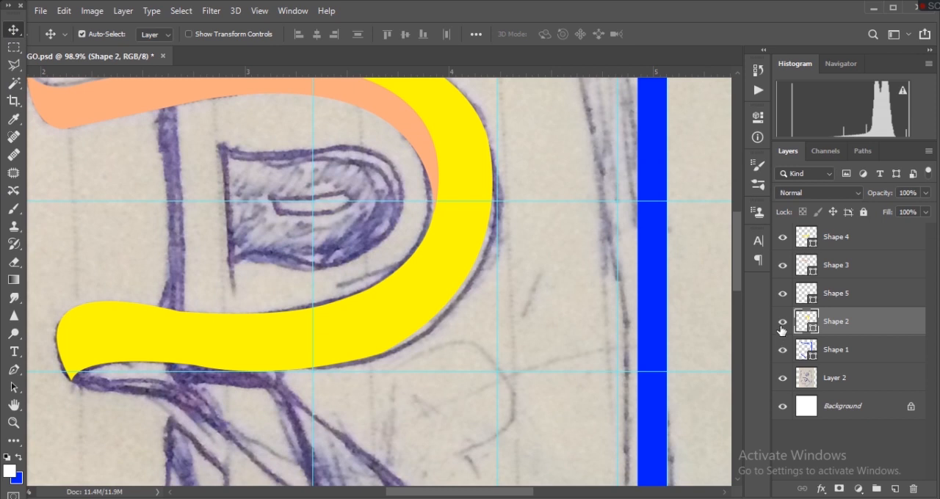
click(782, 238)
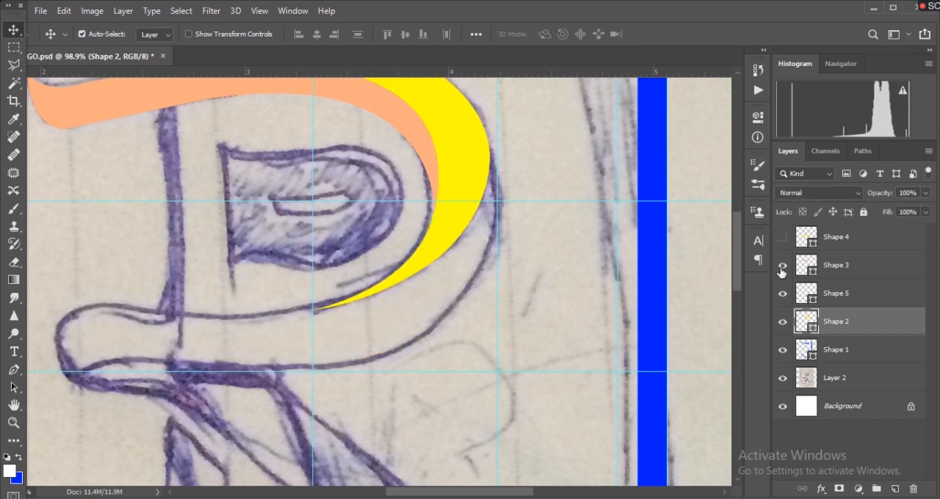
click(783, 238)
click(784, 240)
click(783, 240)
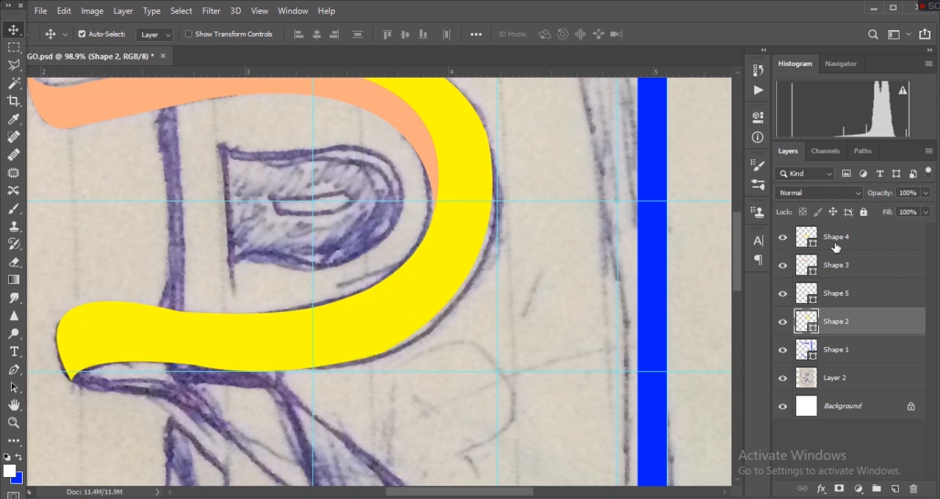
- Change the fill of Shape 4, the lower part of the R bowl, to blue
click(834, 247)
click(13, 370)
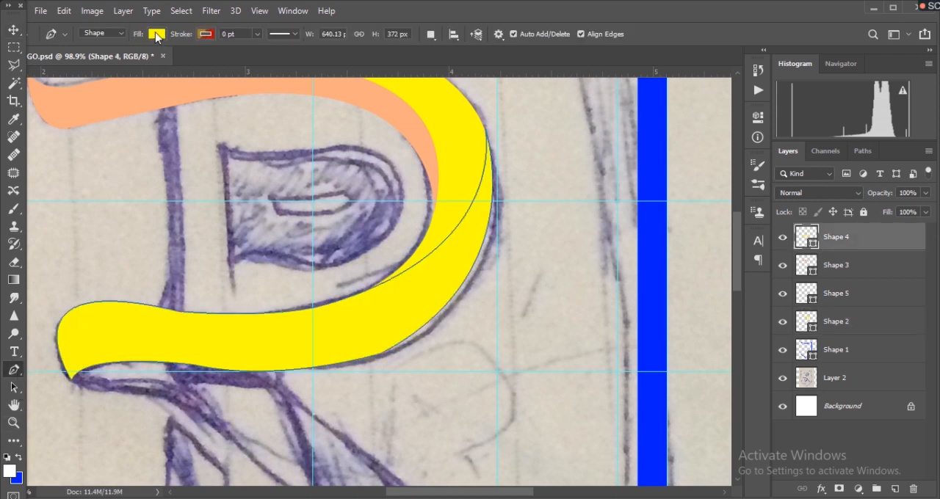
click(157, 34)
click(126, 97)
key(Return)
key(v)
scroll(524, 342, up, 3)
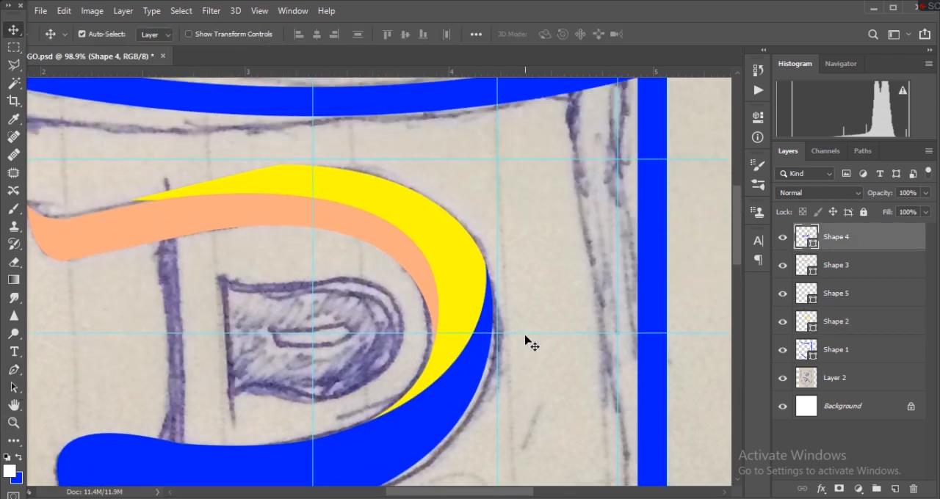
scroll(527, 341, down, 1)
scroll(534, 351, down, 6)
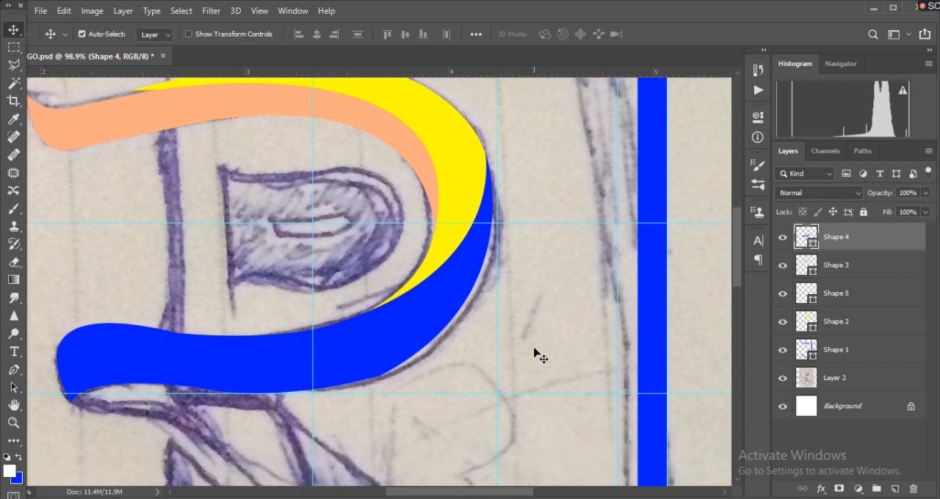
- Reshape the outer curve of the blue lower bowl to follow the sketch by moving its direction handle
scroll(535, 354, up, 5)
key(p)
drag(539, 294, 536, 321)
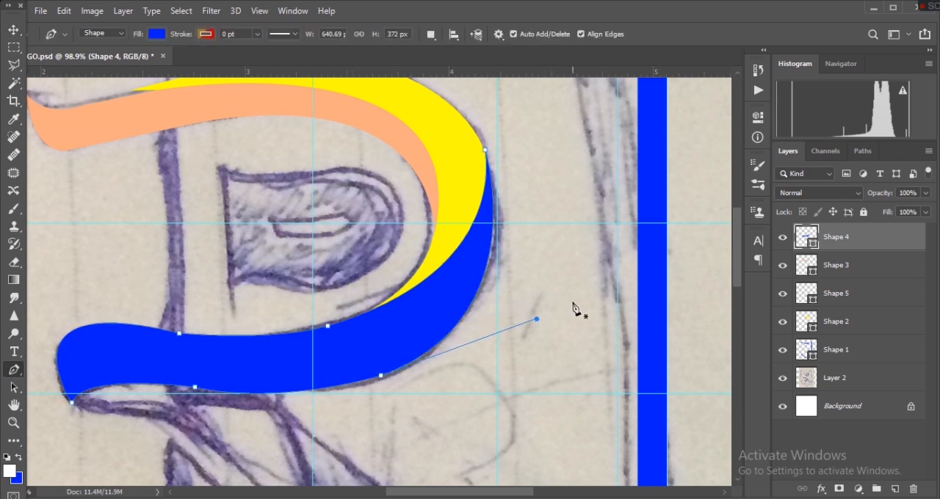
- Create a new layer and start a Pen shape at the pointed lower-left tip of the blue stroke
scroll(575, 309, up, 4)
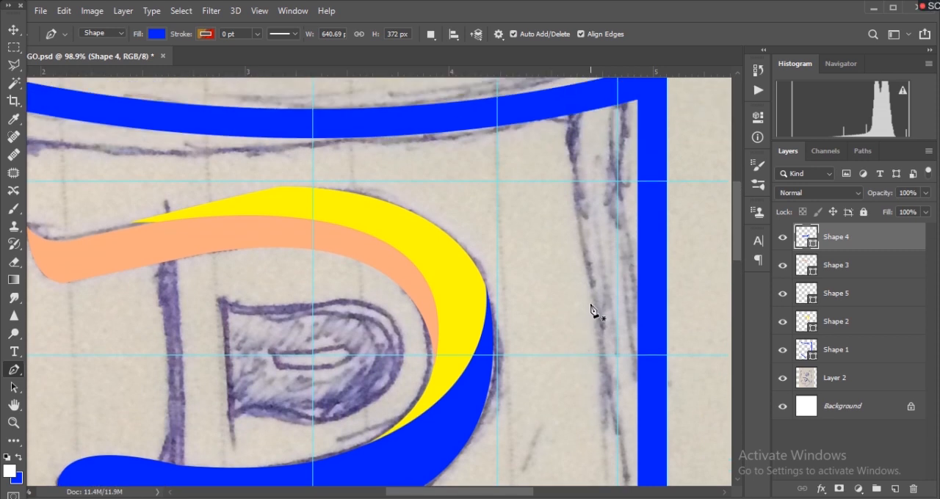
scroll(592, 309, down, 10)
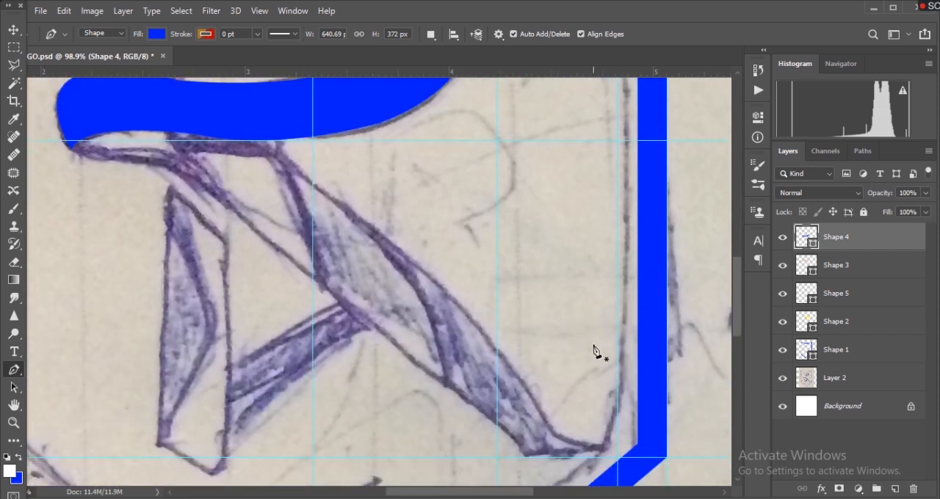
scroll(598, 354, down, 1)
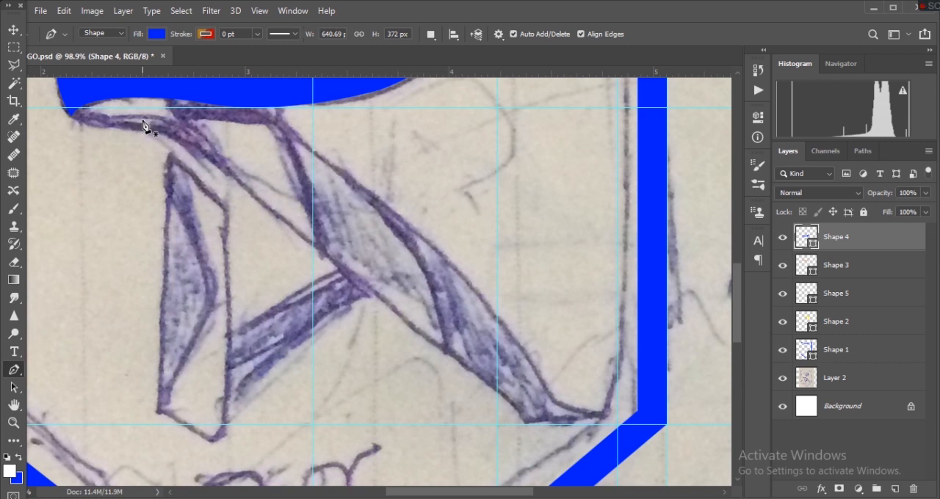
scroll(256, 264, down, 1)
scroll(285, 308, up, 3)
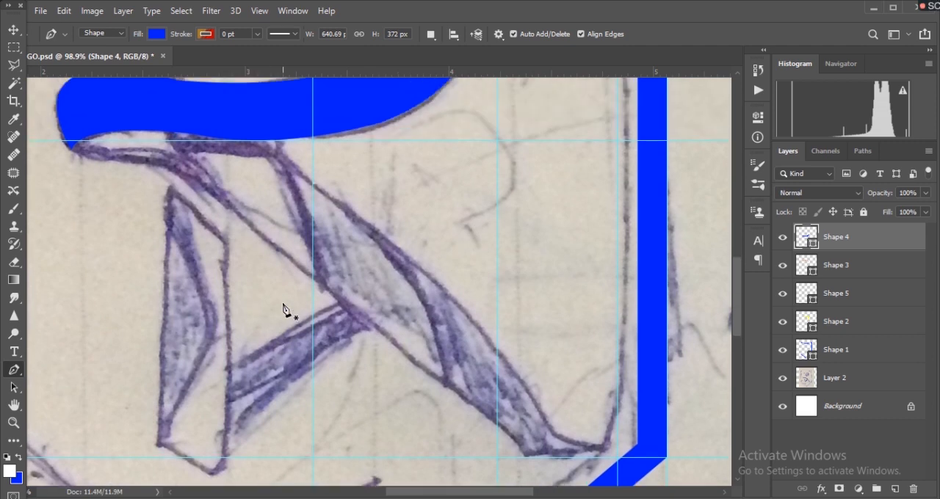
click(895, 488)
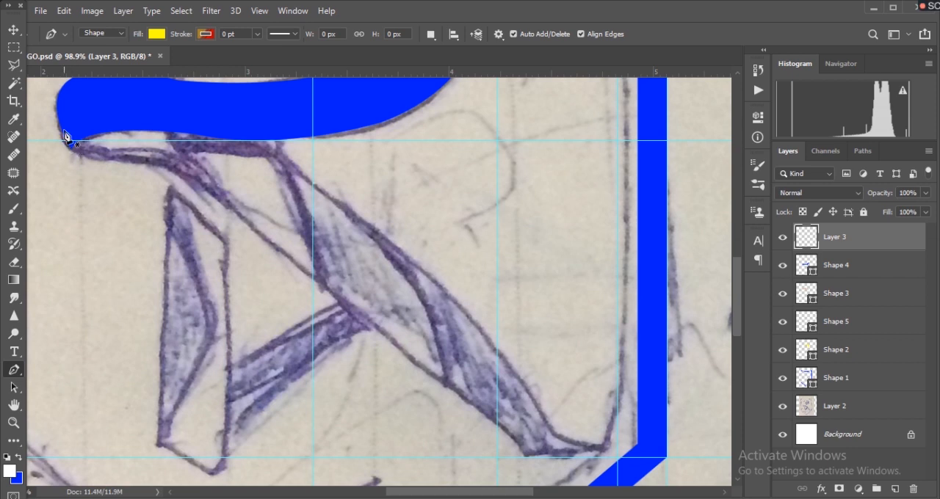
scroll(62, 191, up, 3)
click(61, 197)
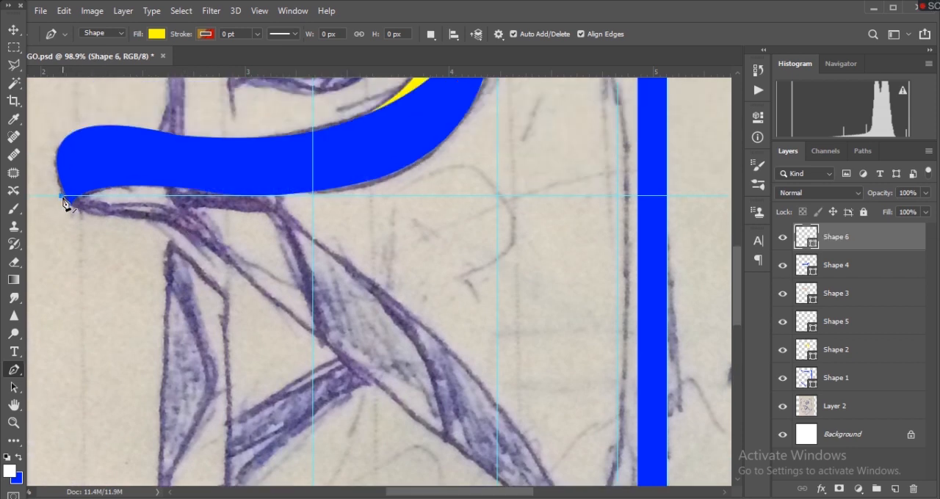
drag(163, 222, 257, 223)
key(ctrl+z)
drag(114, 218, 155, 216)
drag(167, 177, 280, 168)
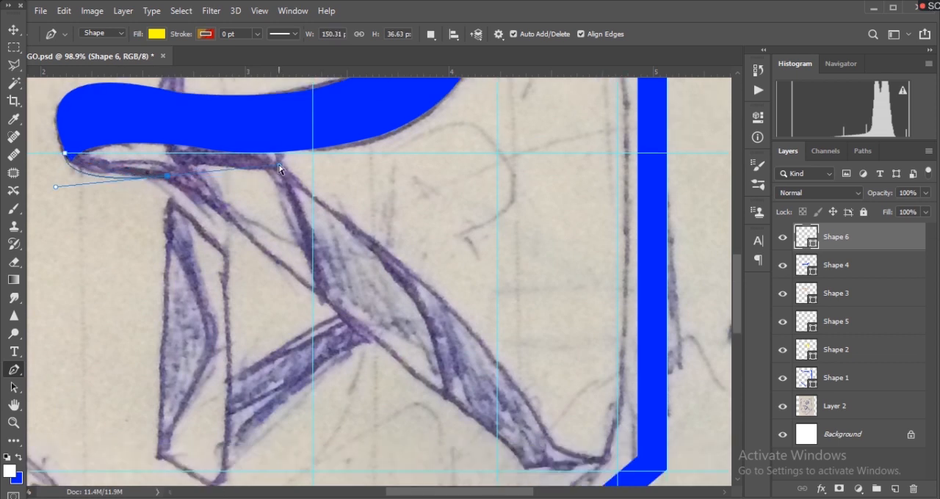
key(ctrl+z)
drag(166, 171, 250, 155)
key(ctrl+z)
- Trace the ribbon's lower edge below the blue stroke with curved anchors, ending in a corner on the diagonal leg
drag(113, 172, 162, 173)
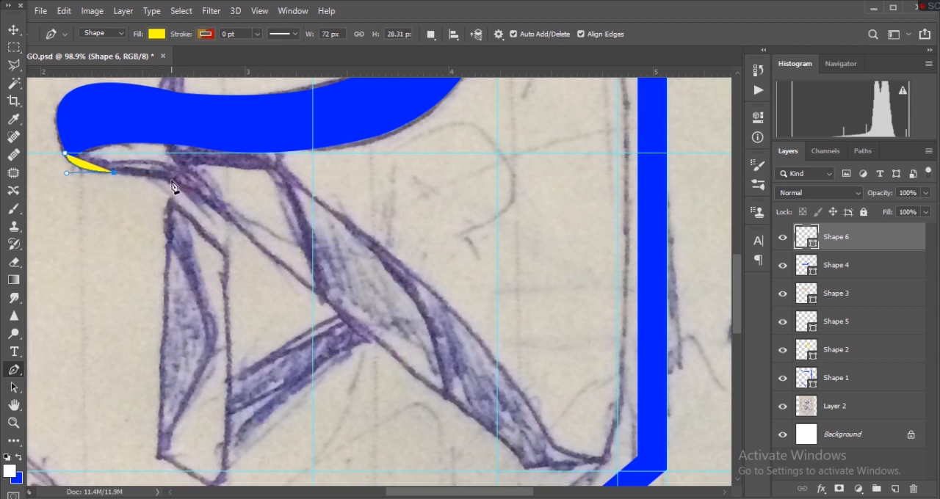
drag(221, 214, 261, 259)
alt+click(222, 216)
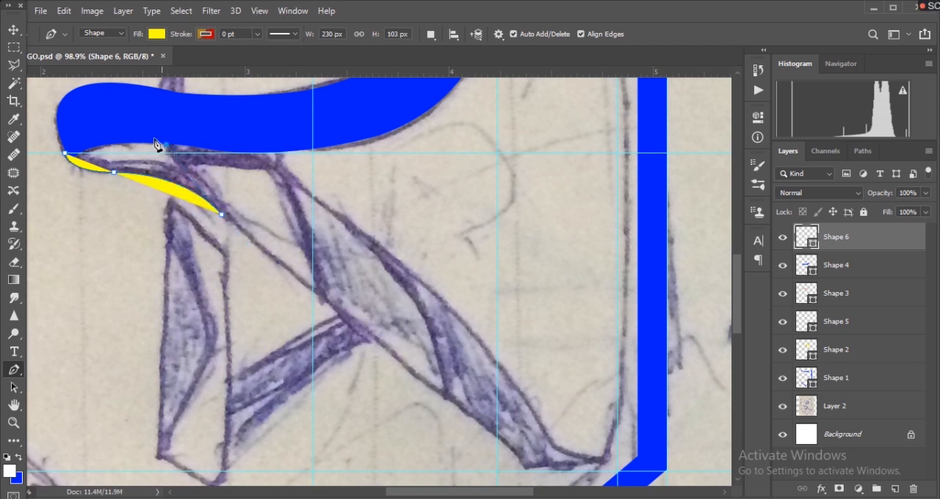
- Close the ribbon piece with a corner under the blue stroke and a curved upper edge, about 230 px wide and 111 px high
click(167, 146)
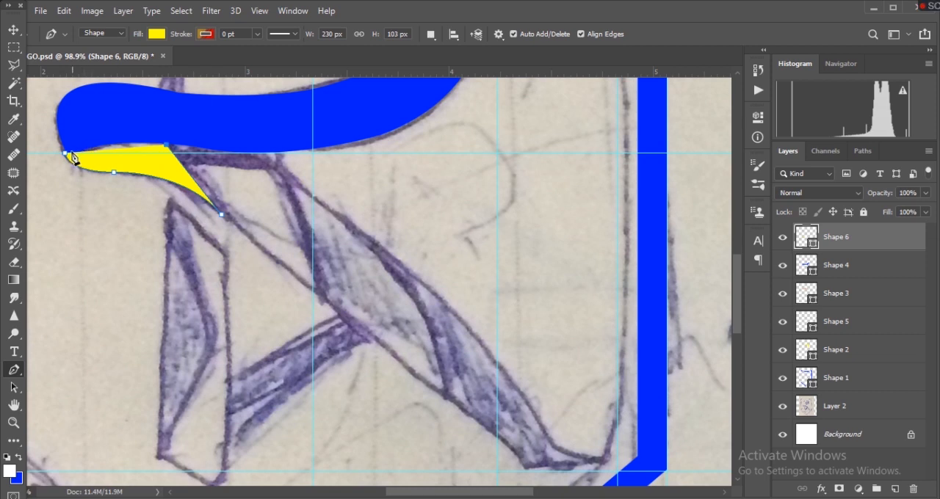
drag(66, 153, 30, 183)
alt+click(66, 157)
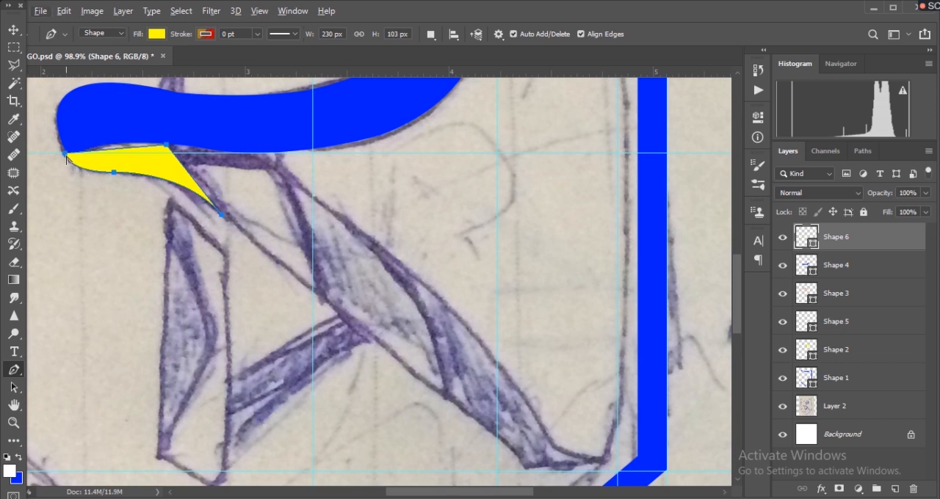
key(ctrl+z)
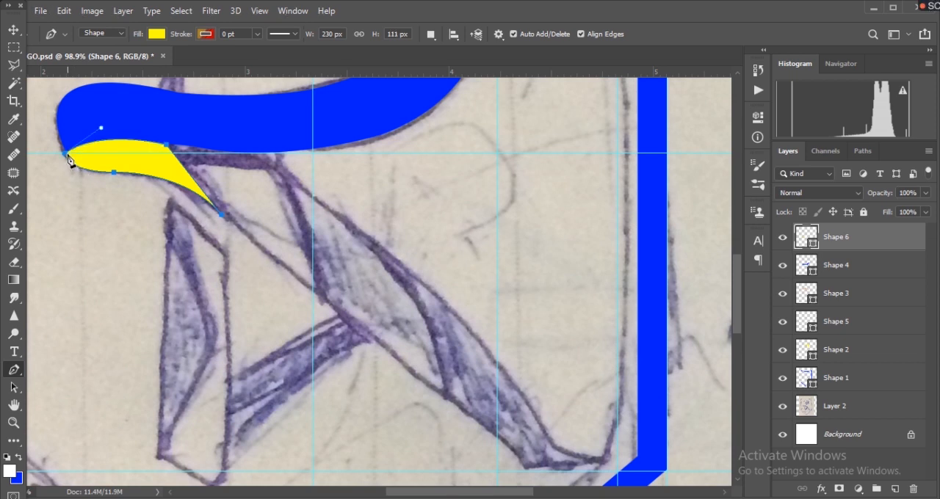
key(Return)
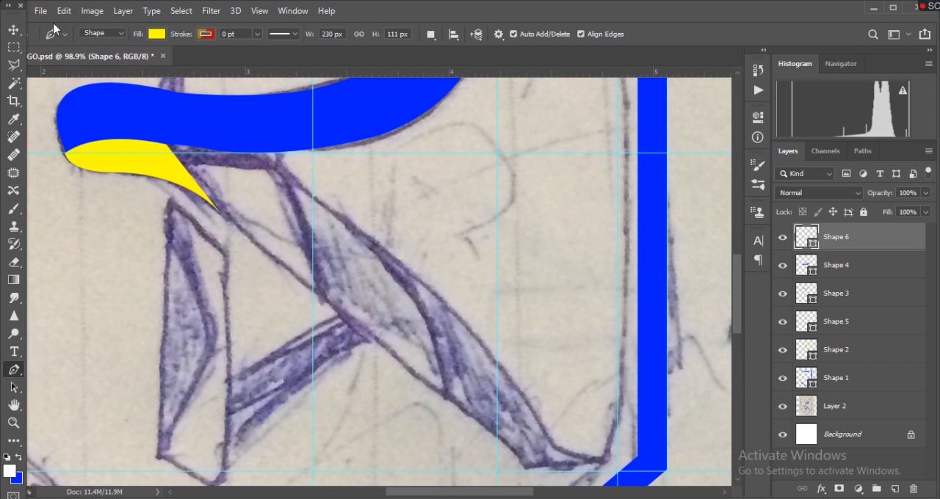
- Set the fill of the new ribbon piece to pink, trying green and light yellow first
click(156, 34)
click(166, 133)
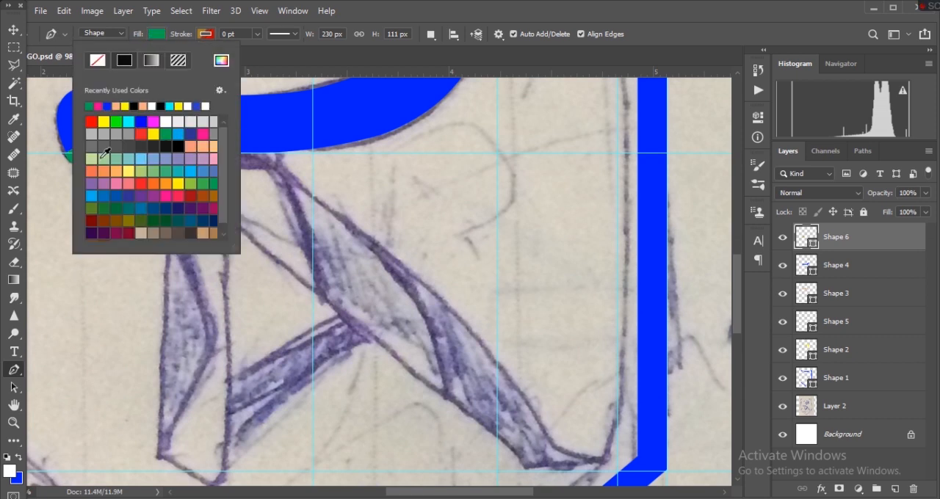
click(135, 171)
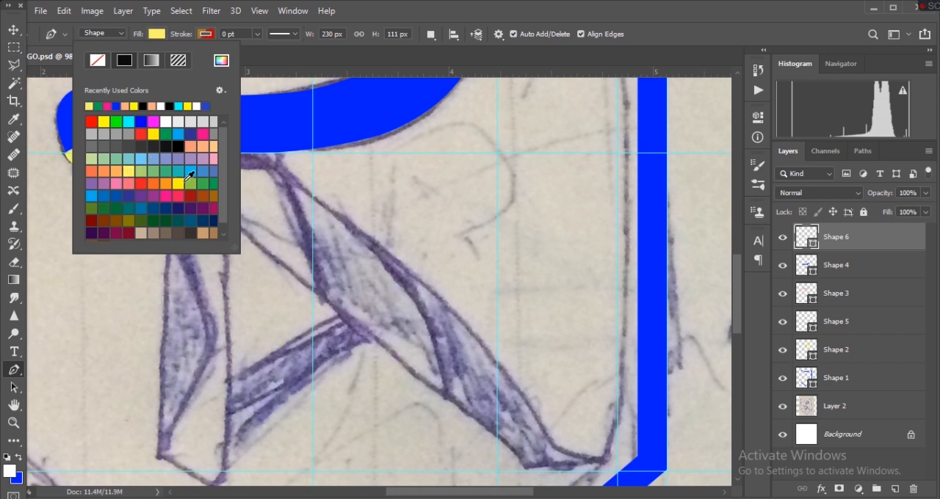
click(108, 106)
click(13, 29)
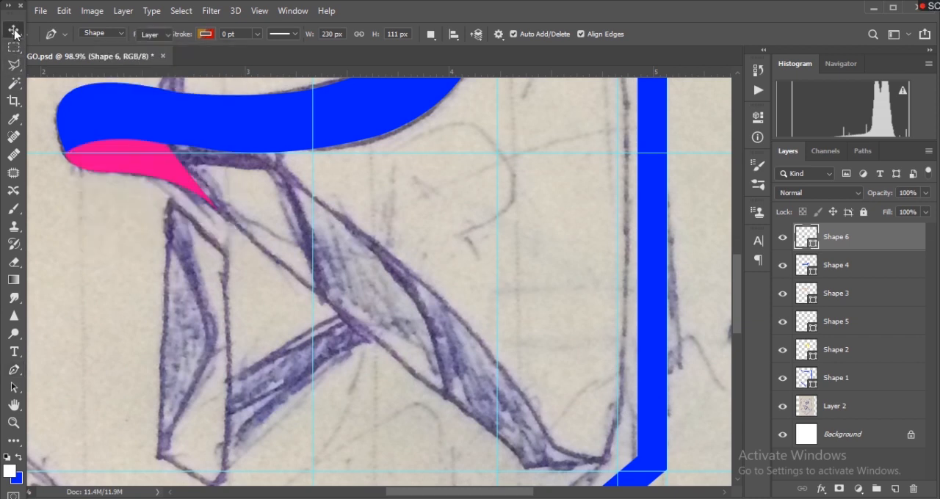
- Move the pointed tip anchor of blue Shape 4 slightly down and outward so it tucks behind the pink piece
scroll(130, 174, up, 2)
click(123, 179)
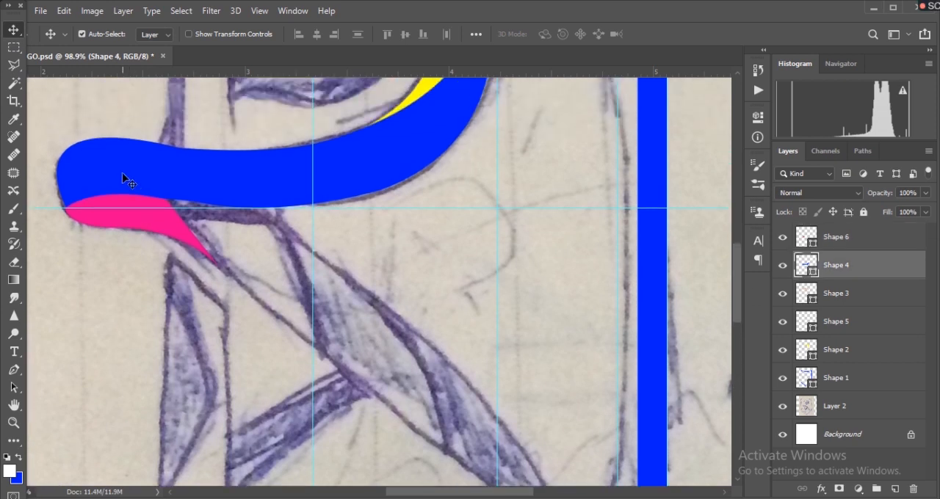
click(14, 370)
ctrl+click(73, 177)
drag(69, 213, 66, 218)
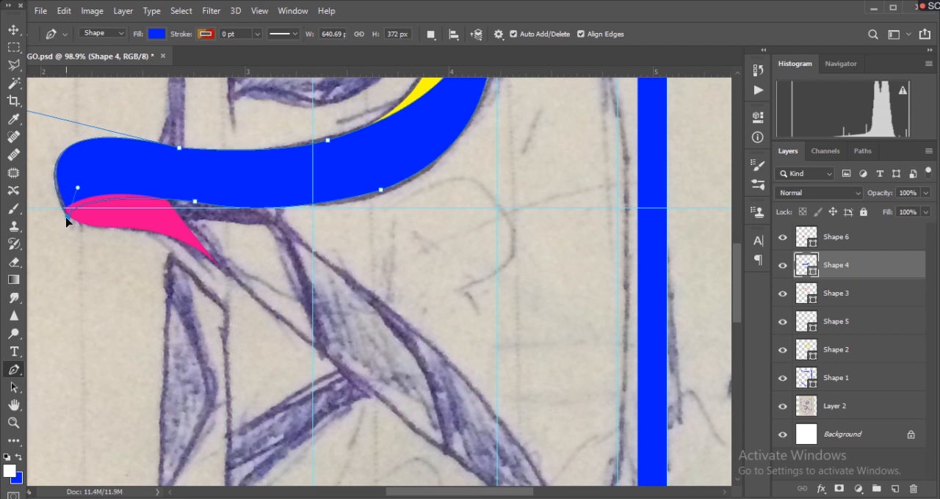
drag(66, 218, 67, 218)
ctrl+click(94, 254)
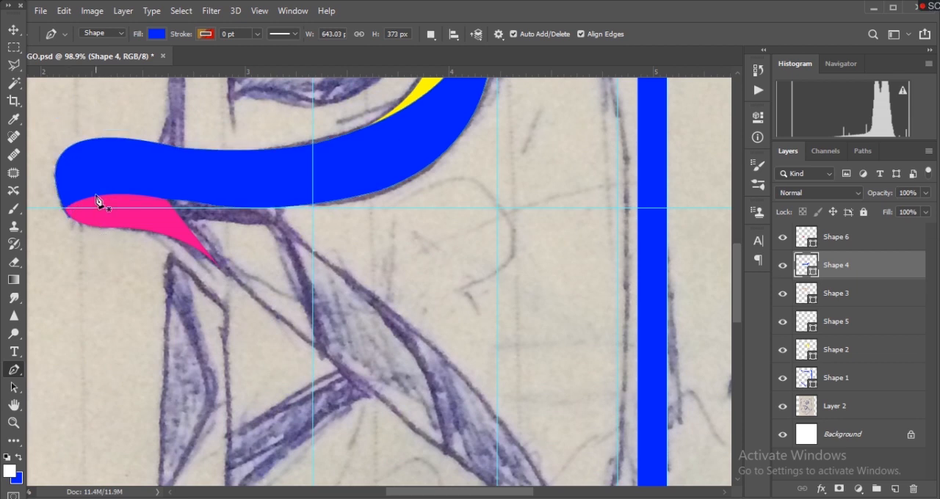
ctrl+click(100, 180)
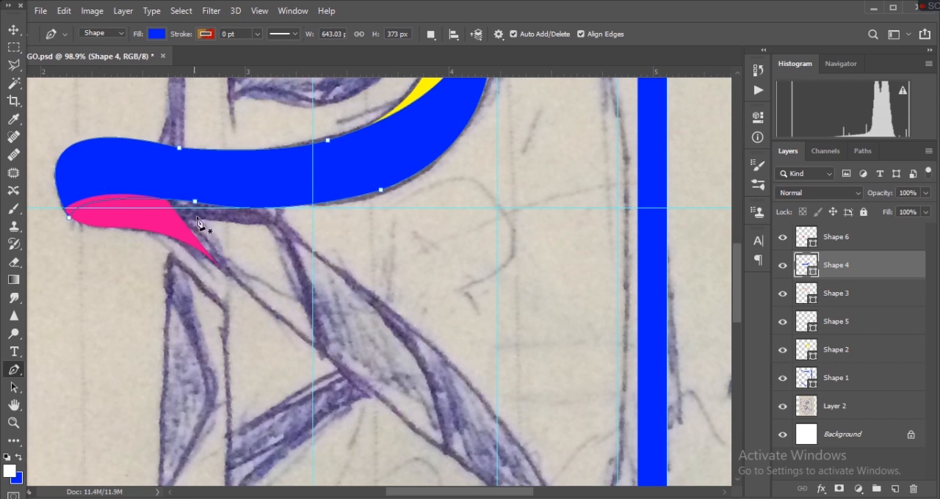
- Move the pointed tip anchor of blue Shape 4 slightly up, making the shape about 370 px high
scroll(203, 225, up, 7)
scroll(203, 227, right, 2)
scroll(212, 225, left, 6)
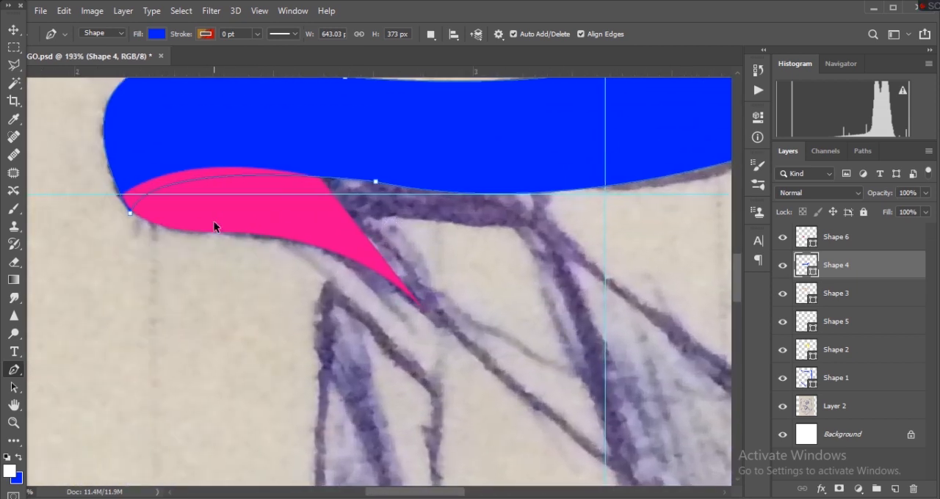
scroll(214, 227, up, 2)
scroll(213, 227, up, 3)
scroll(213, 227, left, 2)
scroll(214, 227, down, 2)
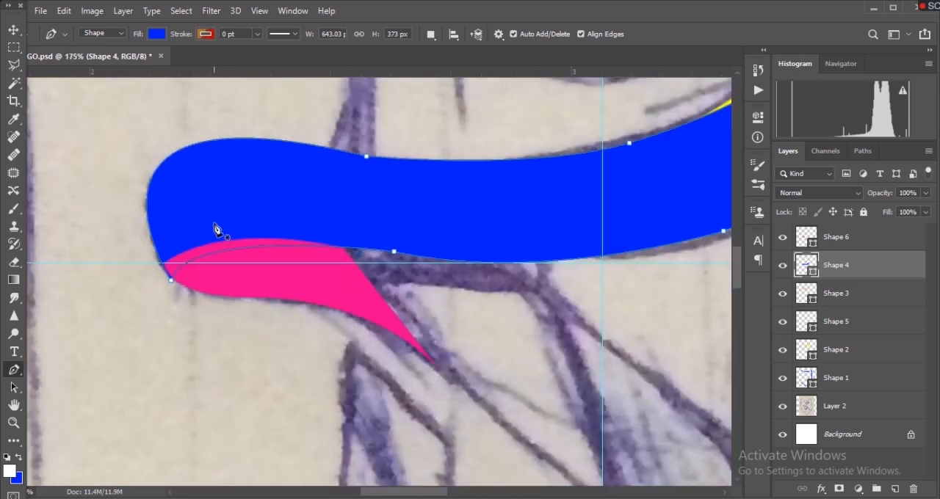
scroll(216, 227, up, 5)
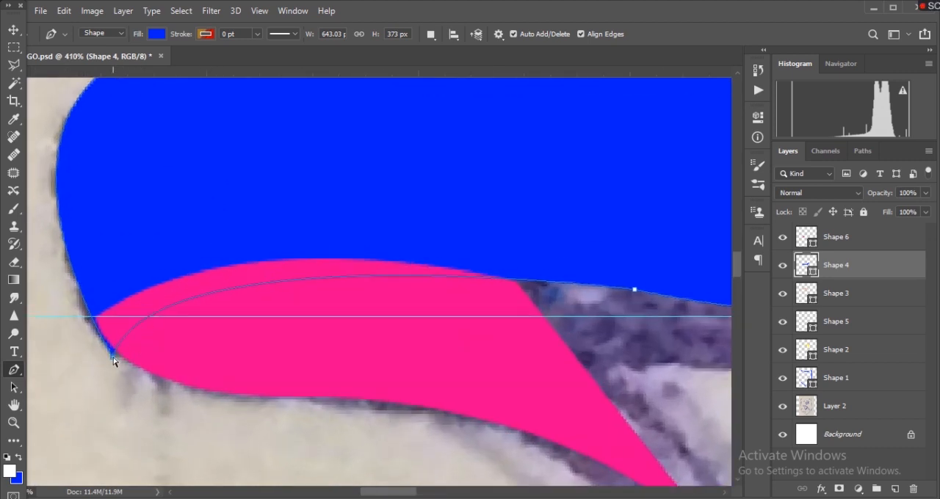
drag(153, 229, 152, 229)
mouse_move(112, 357)
mouse_down()
mouse_move(99, 329)
mouse_move(112, 351)
mouse_up()
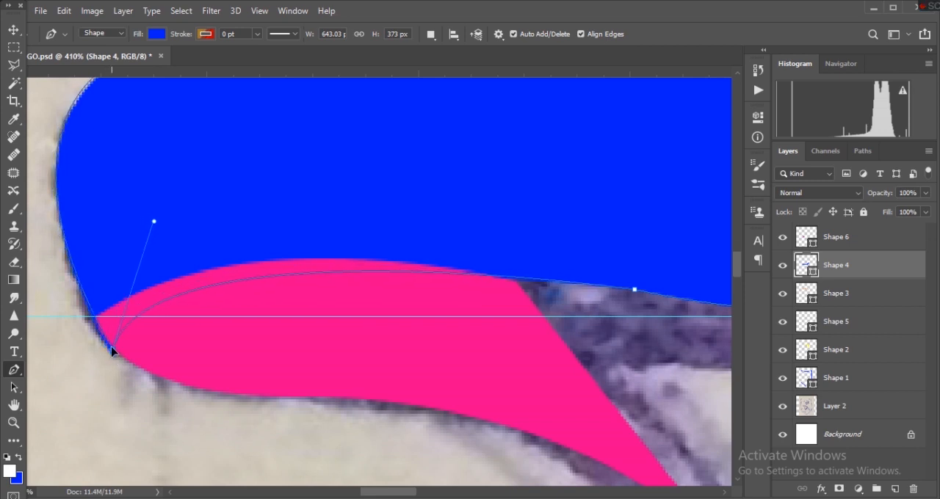
scroll(252, 353, up, 5)
scroll(252, 353, down, 3)
key(Escape)
scroll(125, 441, down, 3)
scroll(125, 441, up, 3)
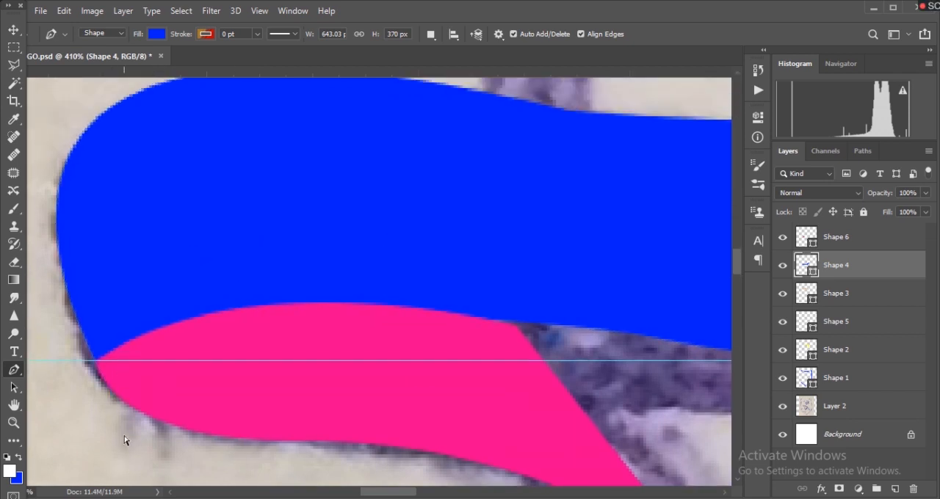
- Pull the tip anchor's direction handle slightly inward and nudge the anchor up along the pink piece's edge
ctrl+click(151, 218)
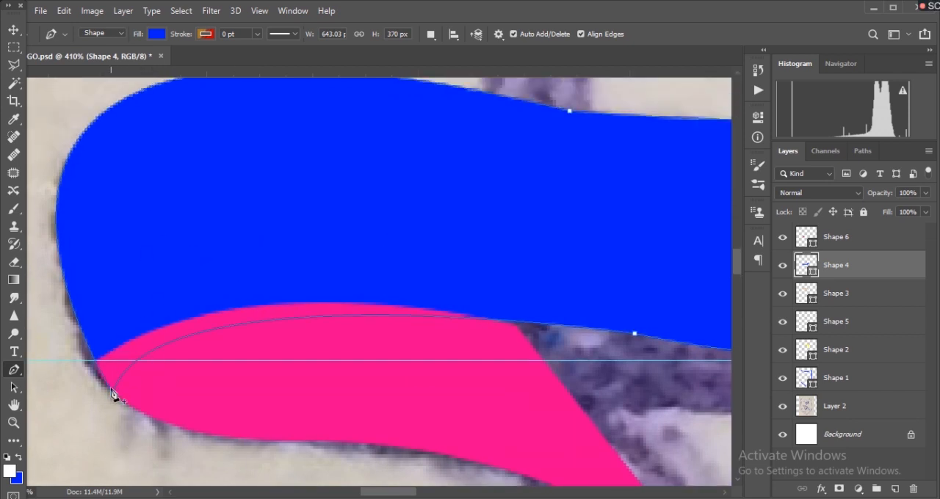
scroll(131, 392, up, 5)
scroll(206, 358, down, 6)
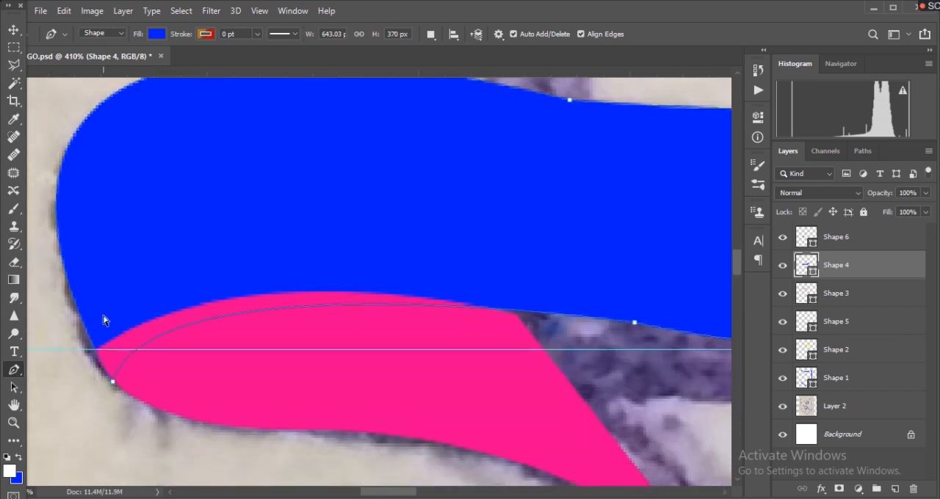
ctrl+click(113, 383)
drag(154, 256, 149, 255)
mouse_move(154, 260)
mouse_down()
mouse_move(132, 253)
mouse_move(145, 262)
mouse_up()
click(111, 380)
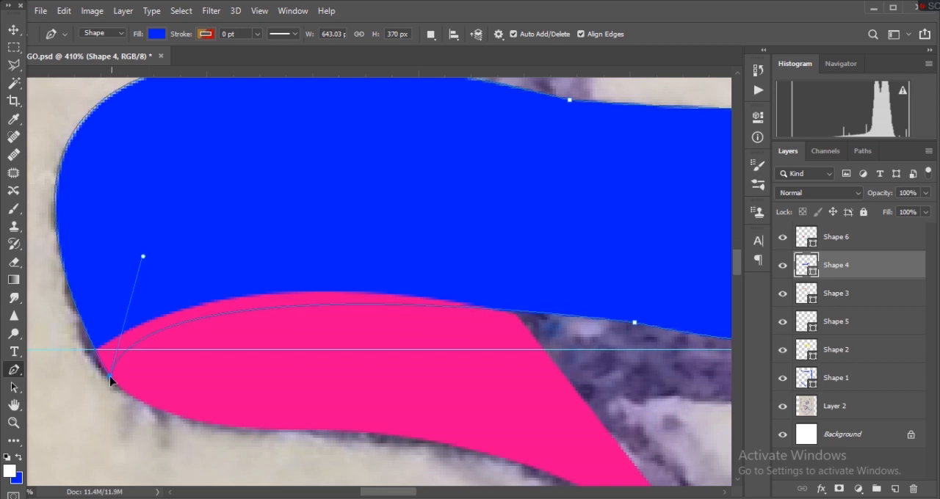
drag(109, 379, 109, 381)
scroll(220, 388, up, 2)
scroll(267, 394, down, 2)
ctrl+click(160, 426)
scroll(206, 423, down, 2)
scroll(235, 420, up, 3)
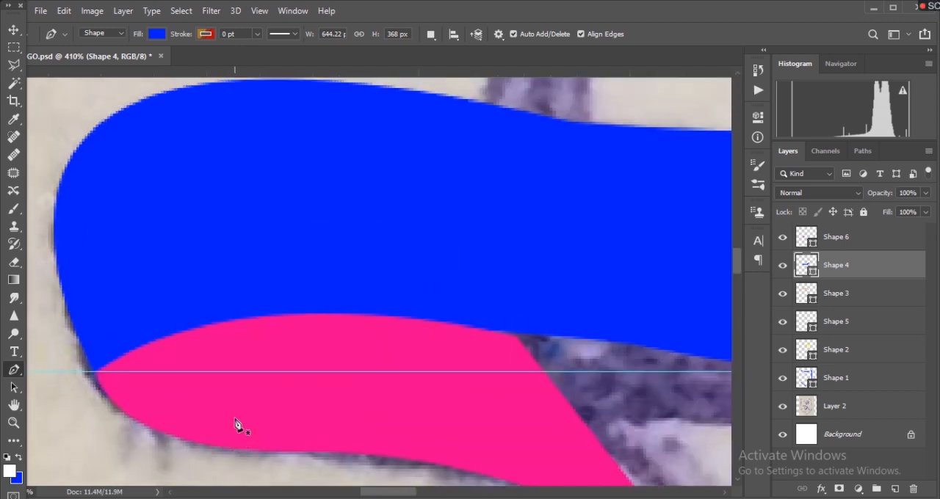
- Refine the blue stroke's rounded end by shortening the upper anchor's handle and nudging the tip anchor, about 642.5 by 366 px
scroll(236, 425, up, 2)
scroll(221, 428, down, 1)
ctrl+click(145, 284)
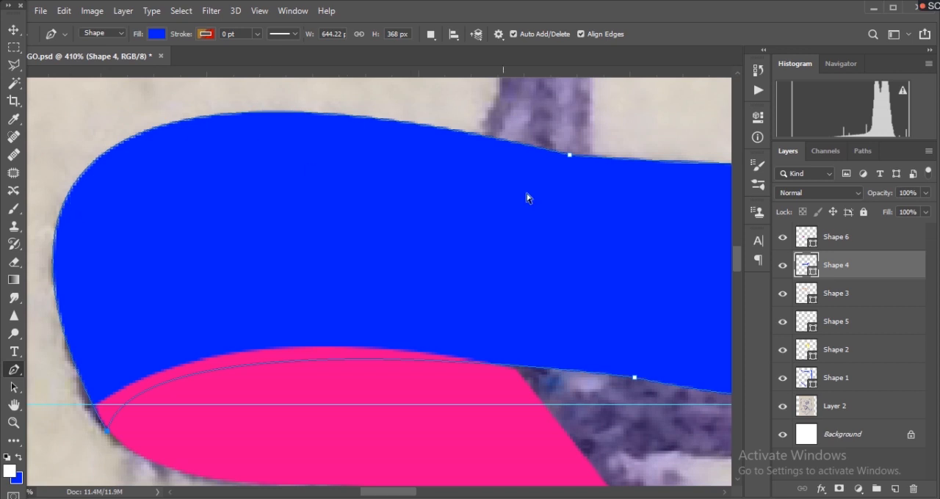
ctrl+click(570, 156)
scroll(255, 257, down, 2)
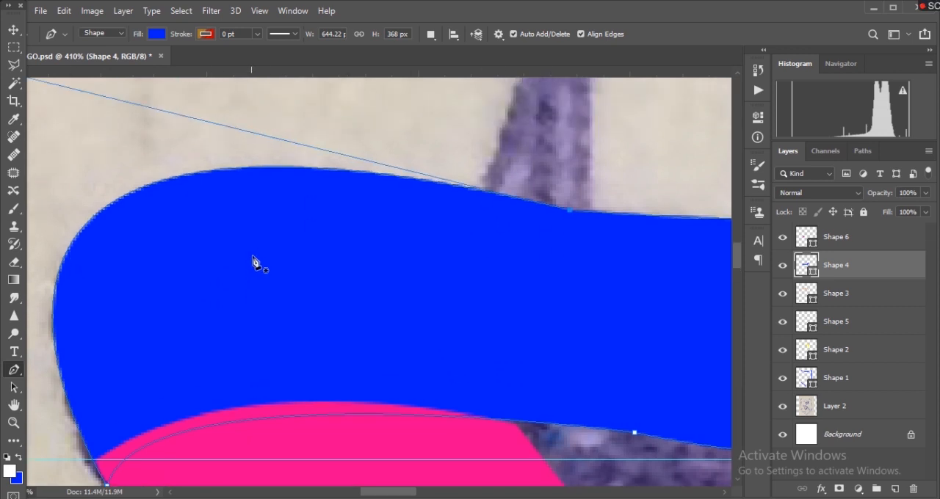
scroll(365, 384, down, 2)
mouse_move(55, 185)
mouse_down()
mouse_move(65, 185)
mouse_move(82, 217)
mouse_move(60, 198)
mouse_up()
drag(217, 440, 212, 437)
drag(60, 197, 72, 200)
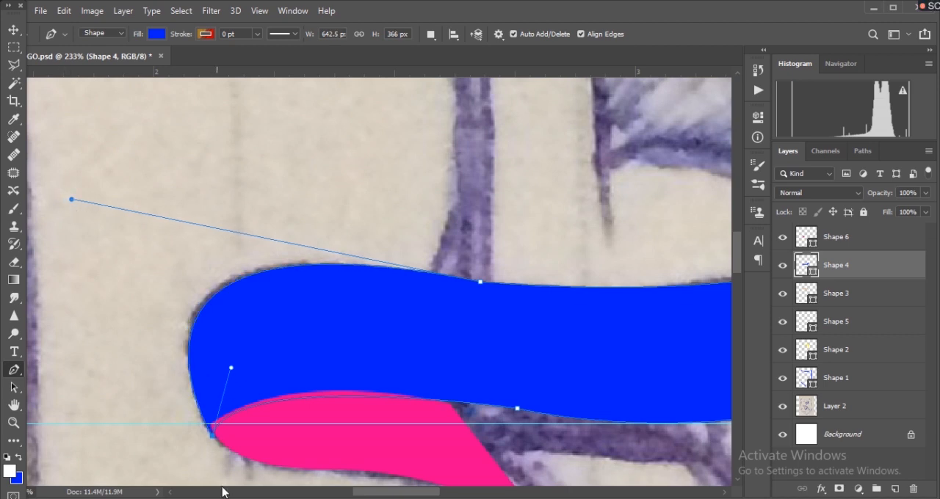
scroll(307, 424, down, 3)
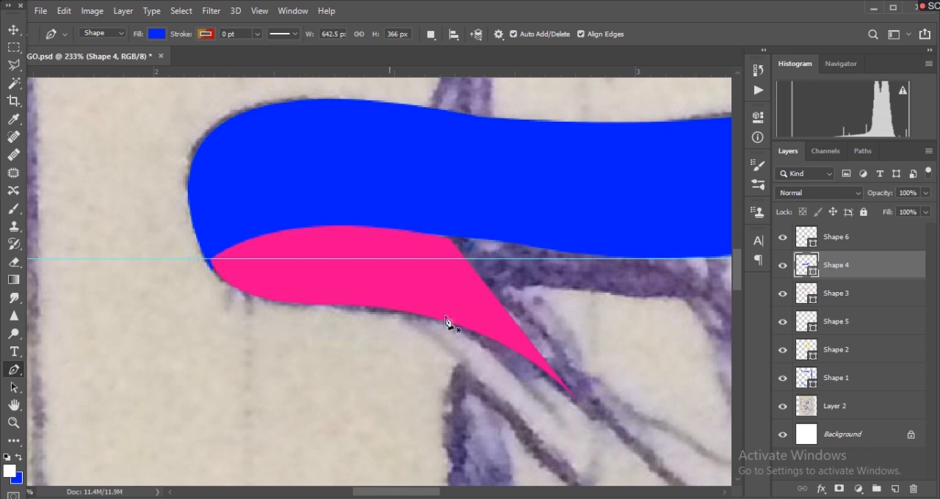
- Move pink Shape 6's outer corner anchor to the blue stroke's edge and raise its upper curve handle, about 233 by 112 px
click(835, 237)
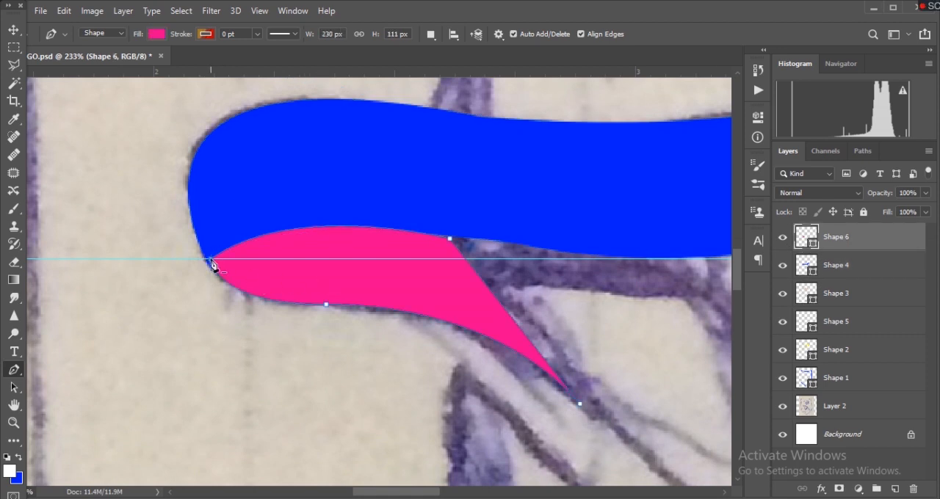
drag(166, 258, 168, 264)
ctrl+click(209, 262)
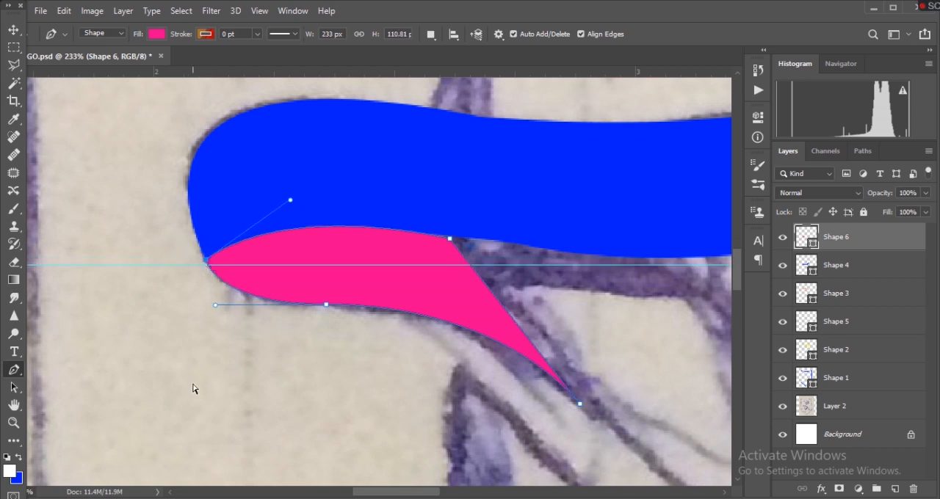
drag(290, 201, 293, 194)
ctrl+click(229, 334)
scroll(287, 416, up, 1)
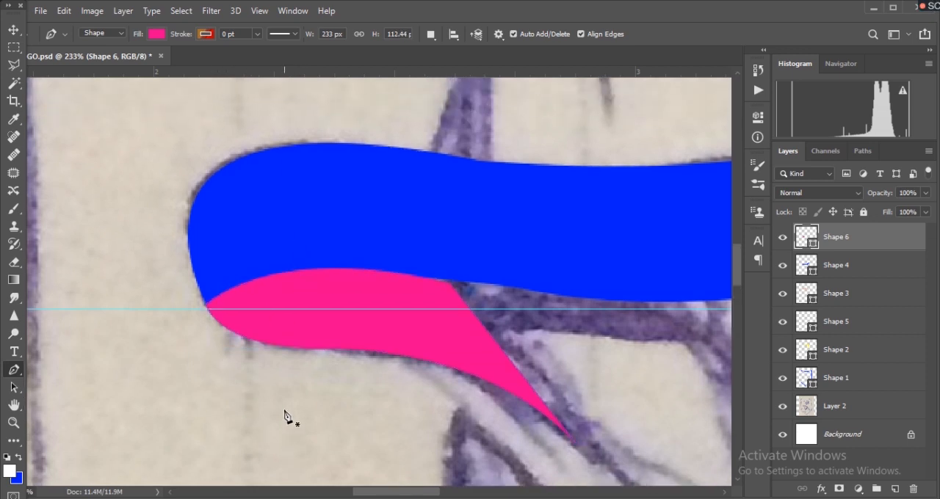
- Shorten the upper anchor's curve handle on Shape 4 to tighten the blue stroke's rounded end, about 638 px wide
click(855, 264)
scroll(339, 312, up, 1)
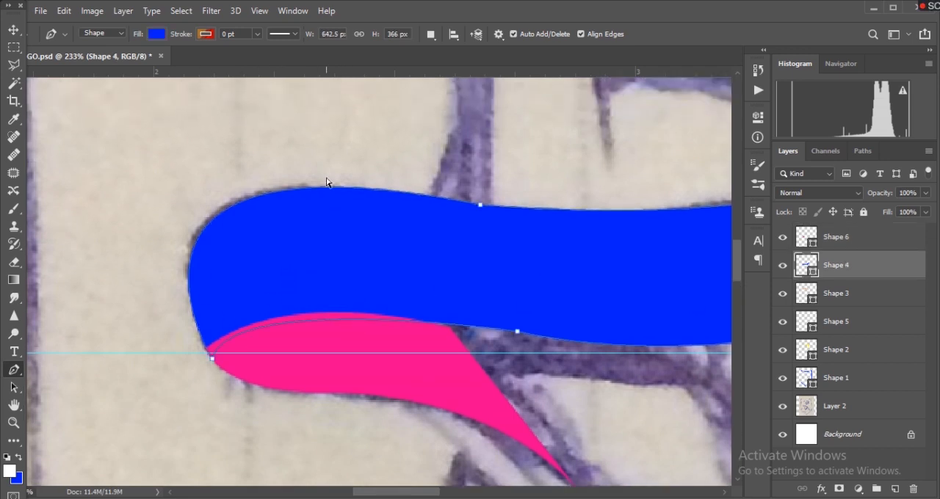
scroll(269, 351, up, 1)
click(482, 274)
drag(71, 190, 96, 218)
key(Escape)
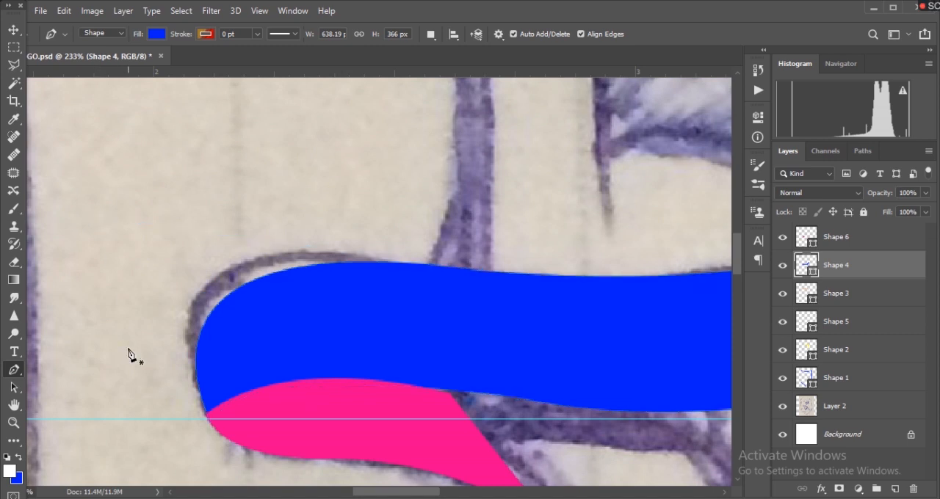
- Nudge Shape 4's tip anchor slightly inward behind the pink piece and finish editing the path
ctrl+click(219, 403)
ctrl+click(208, 423)
drag(210, 424, 212, 425)
scroll(336, 432, up, 6)
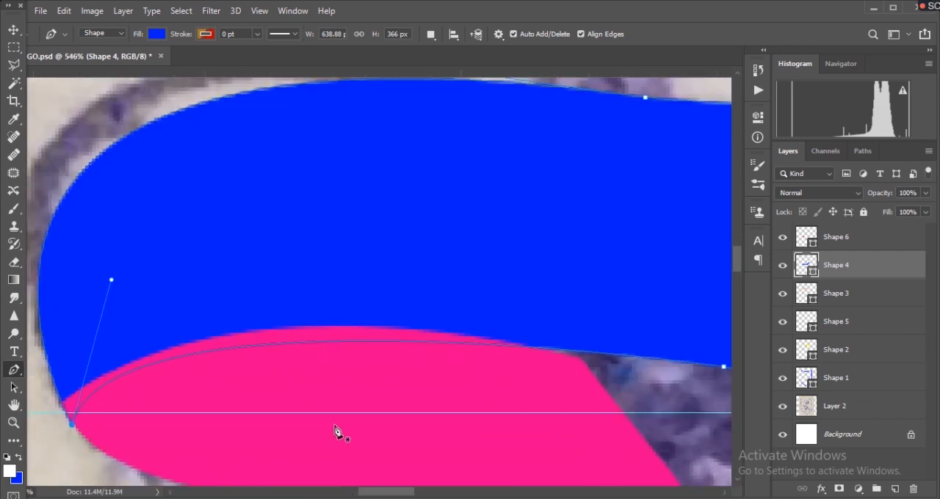
scroll(336, 432, up, 2)
scroll(335, 429, left, 3)
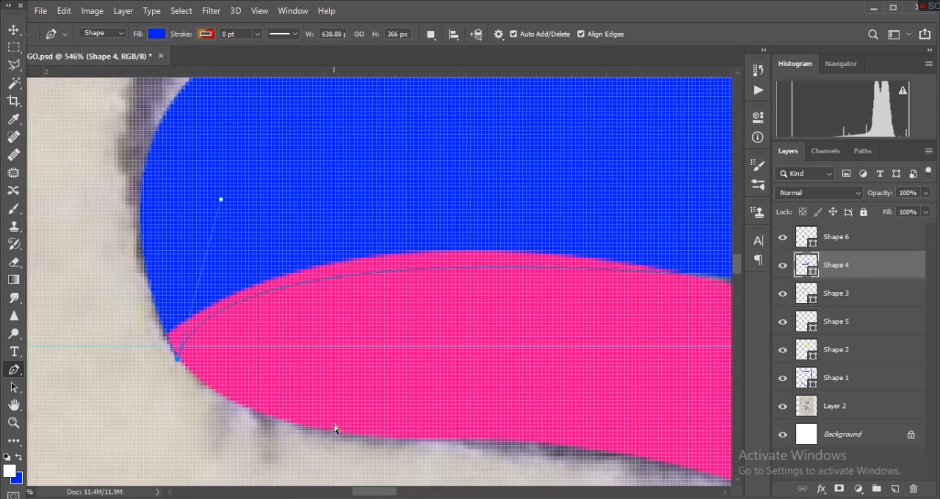
key(Return)
- Examine the whole shield logo and the sketched leg below the bowl
scroll(249, 441, up, 3)
scroll(250, 440, down, 7)
scroll(415, 439, down, 4)
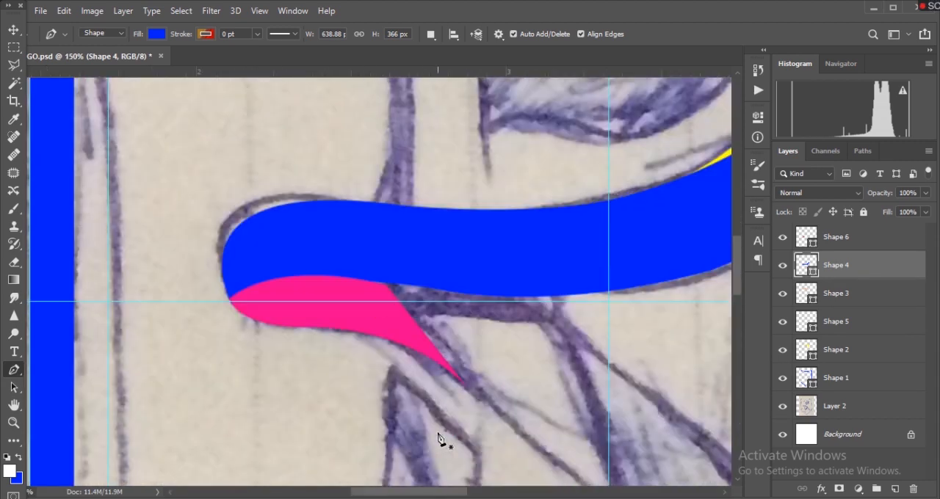
scroll(440, 440, down, 7)
scroll(439, 439, down, 4)
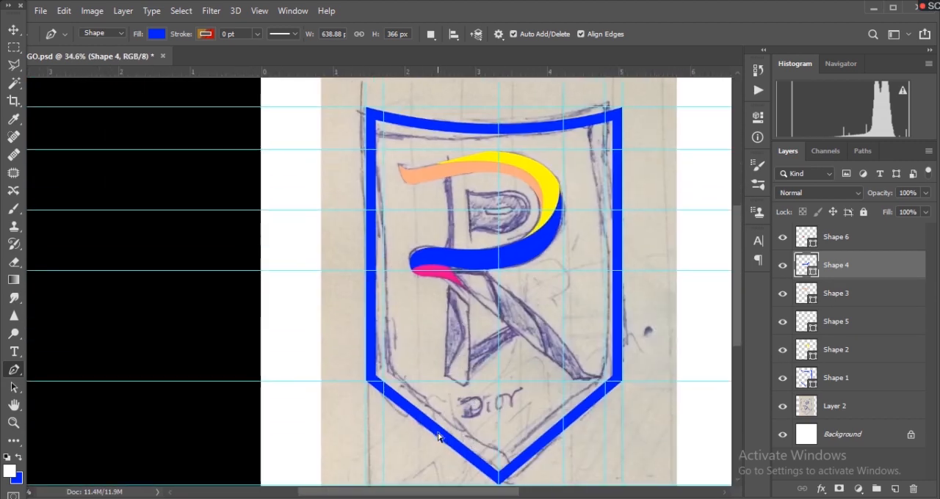
scroll(438, 439, right, 2)
scroll(438, 438, up, 6)
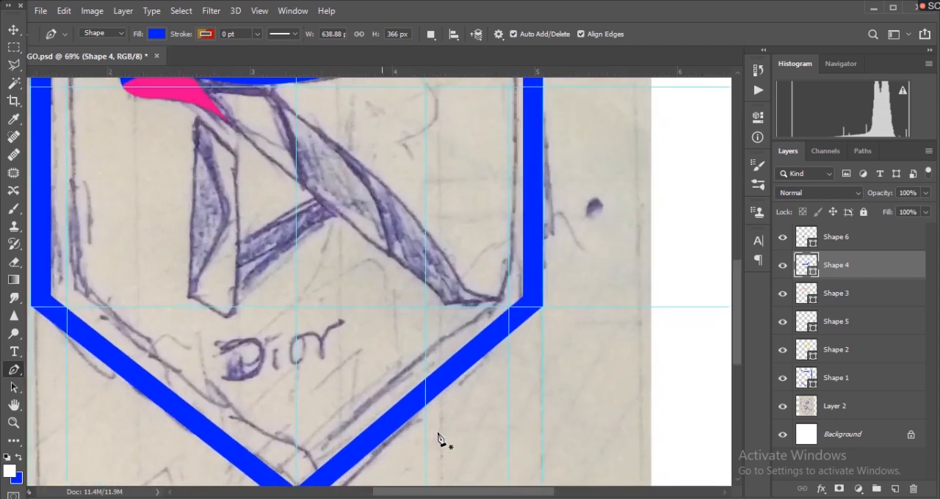
scroll(439, 438, up, 10)
scroll(441, 437, left, 6)
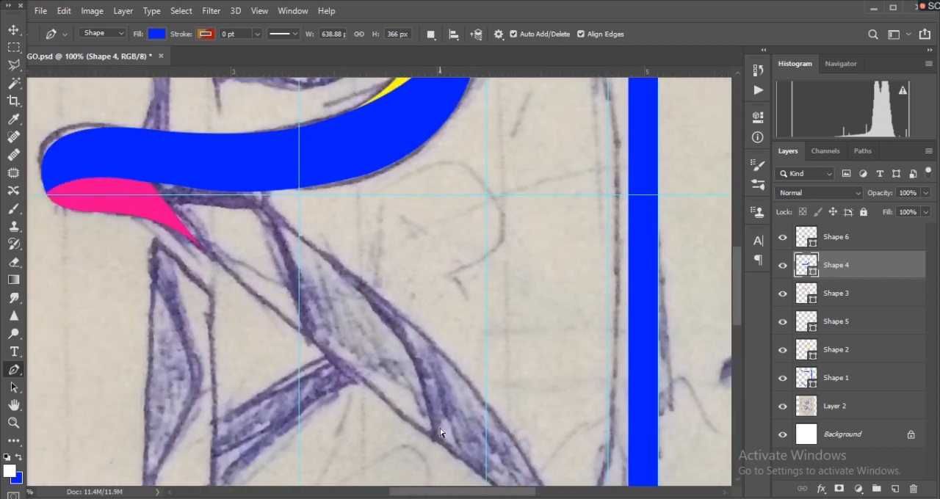
scroll(440, 433, left, 1)
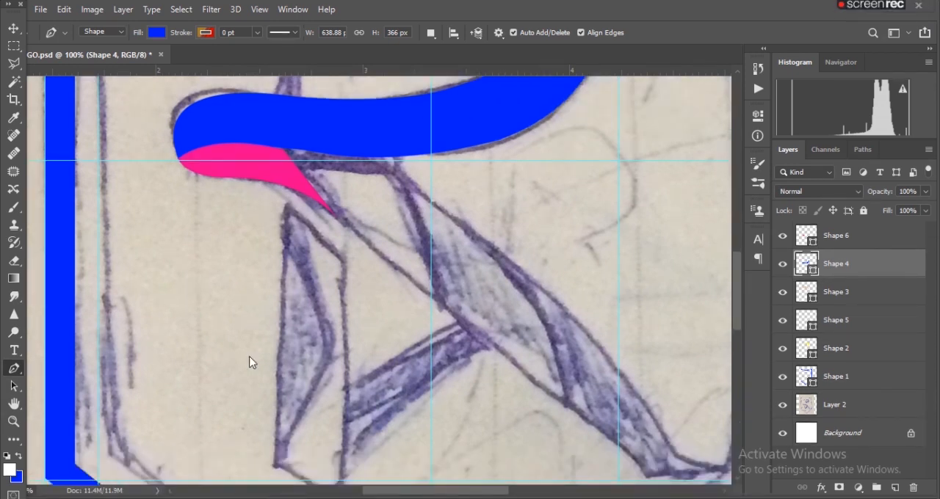
- Add a new layer above Shape 6 and start a yellow shape along the diagonal leg's lower edge from the pink tip
click(836, 237)
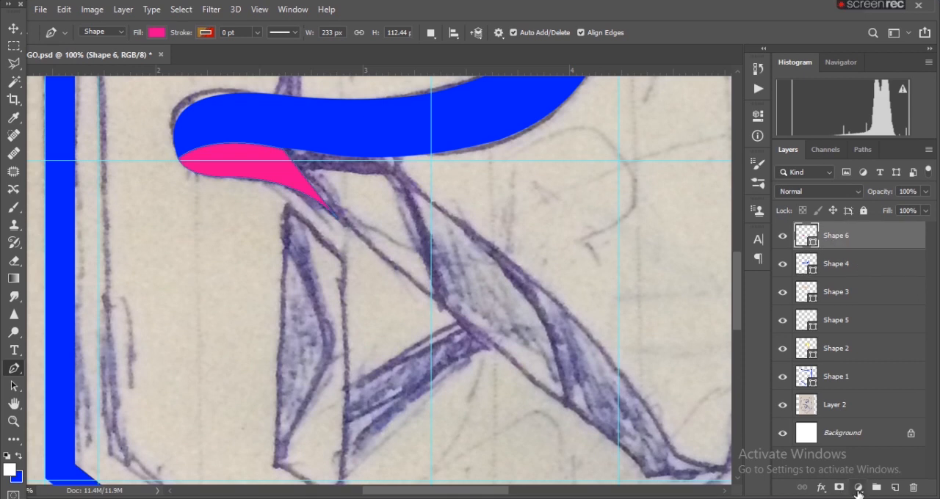
click(895, 488)
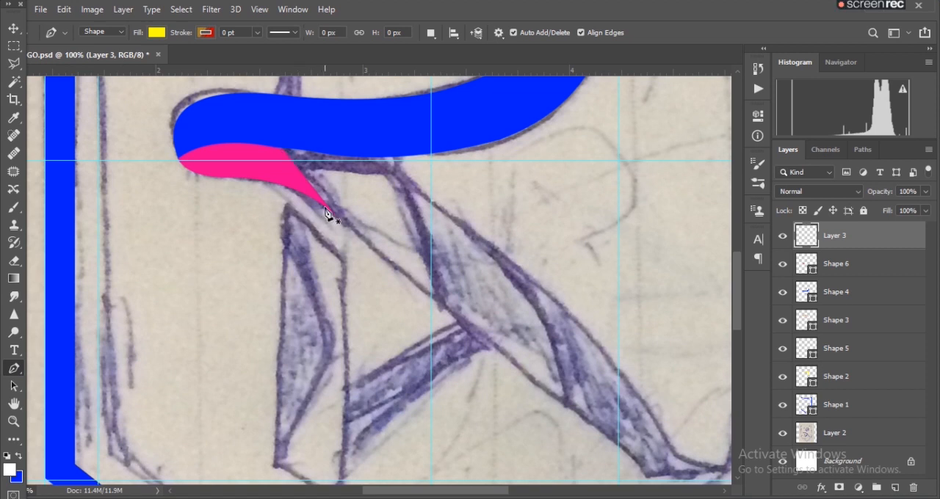
scroll(327, 213, up, 6)
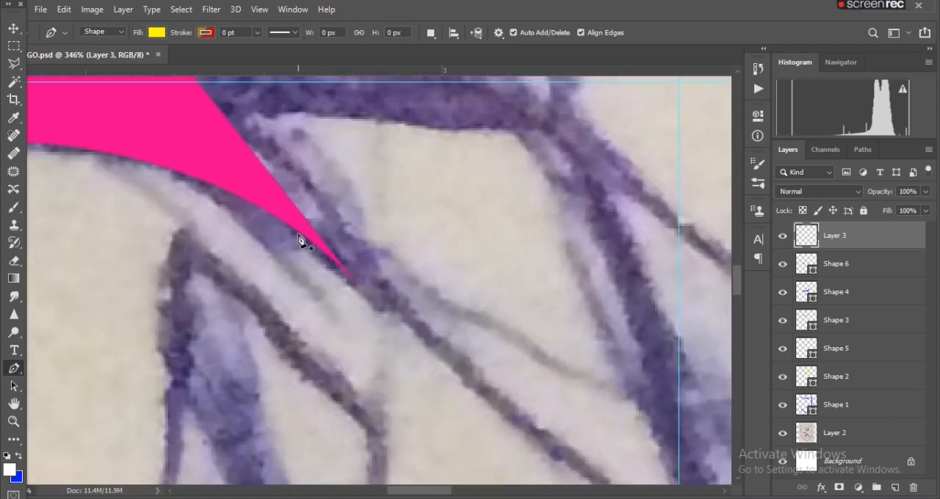
click(301, 240)
scroll(563, 387, down, 3)
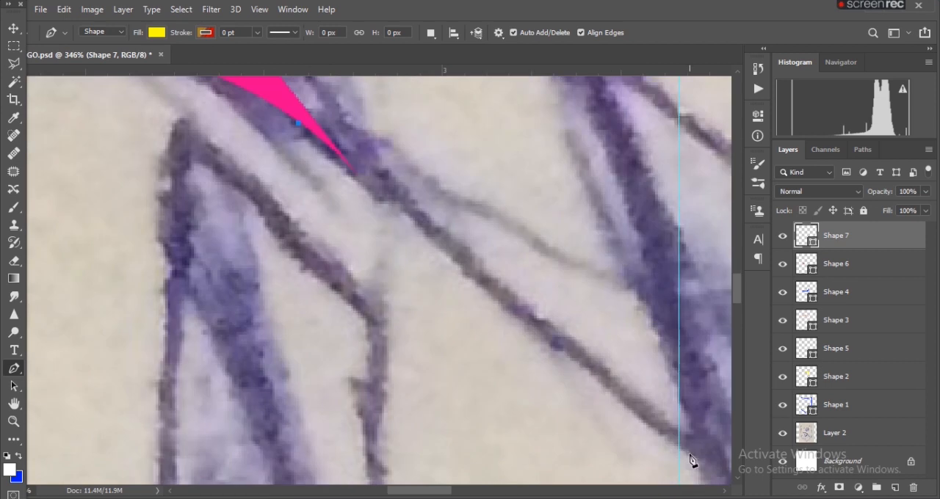
click(695, 462)
scroll(709, 419, up, 5)
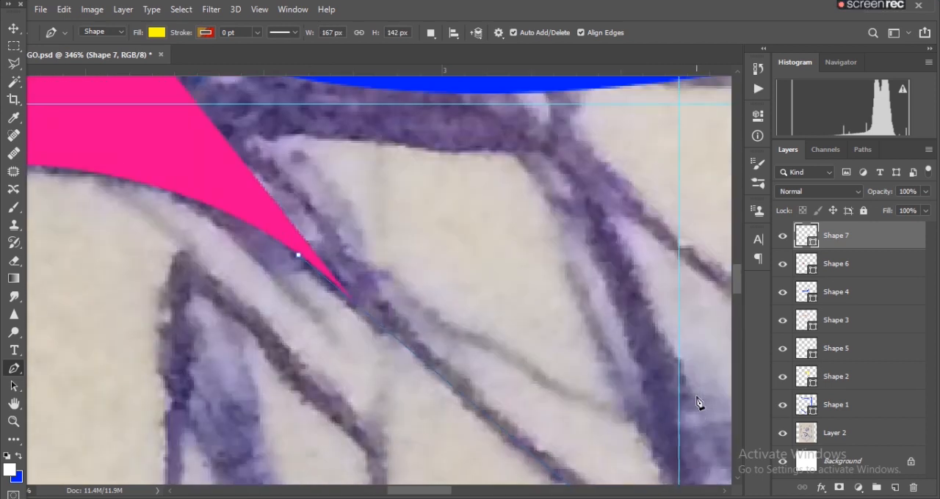
- Close the yellow leg piece with two corners on the blue stroke's lower edge, making it about 235 px wide and 226 px high
click(546, 189)
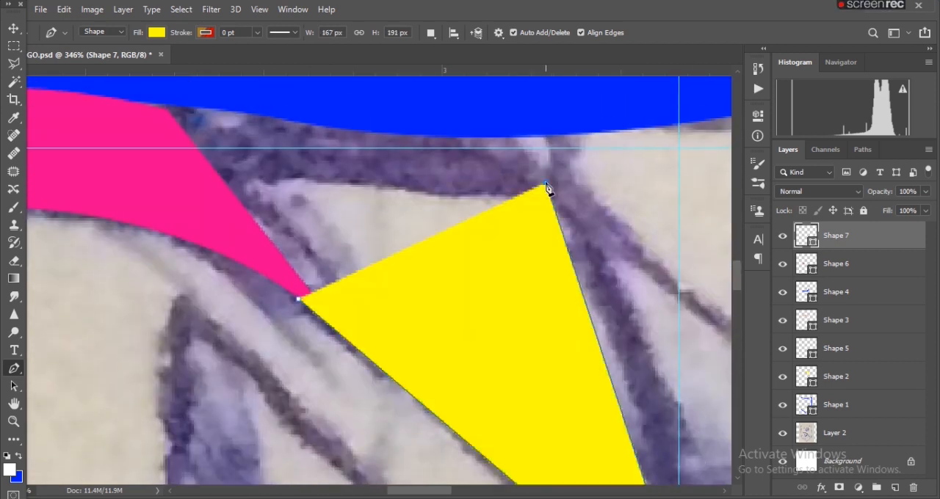
scroll(597, 283, up, 3)
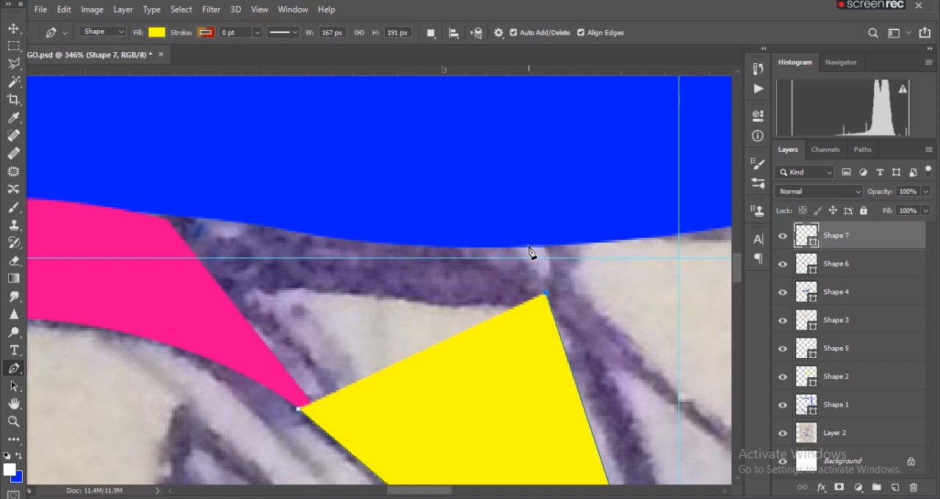
key(ctrl+z)
click(525, 249)
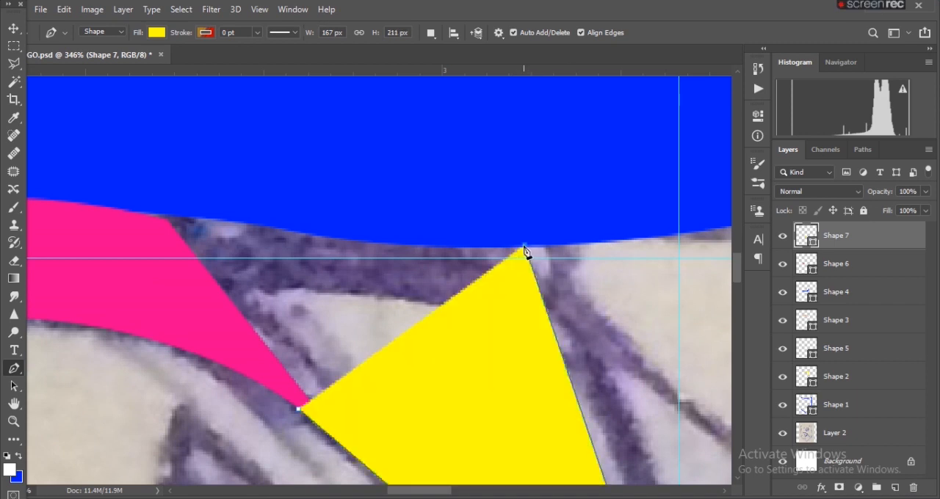
click(137, 210)
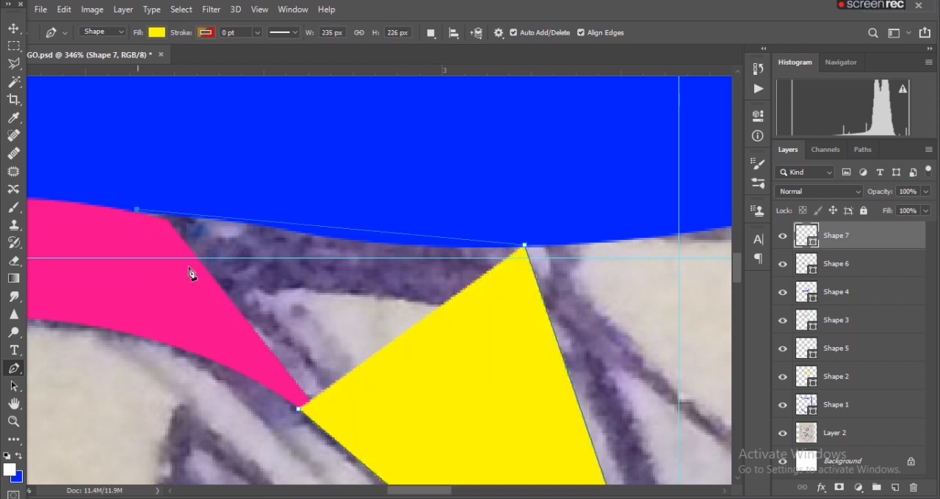
click(298, 413)
scroll(365, 419, down, 6)
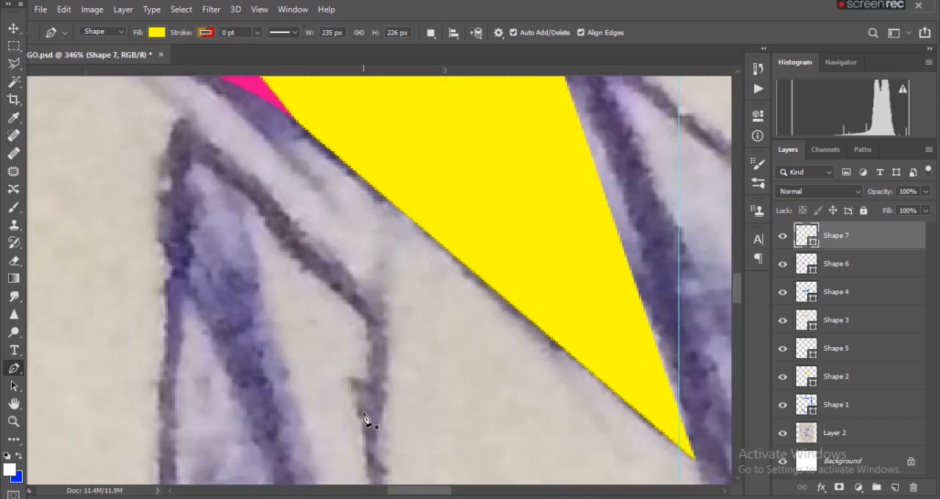
scroll(365, 420, up, 2)
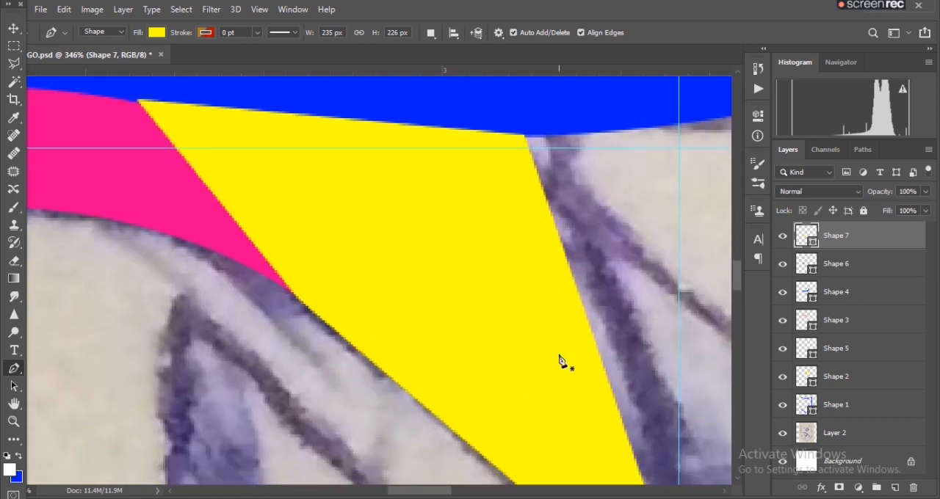
- Examine the sketched diagonal leg beyond the yellow piece, from the blue stroke down to the foot
scroll(716, 294, down, 5)
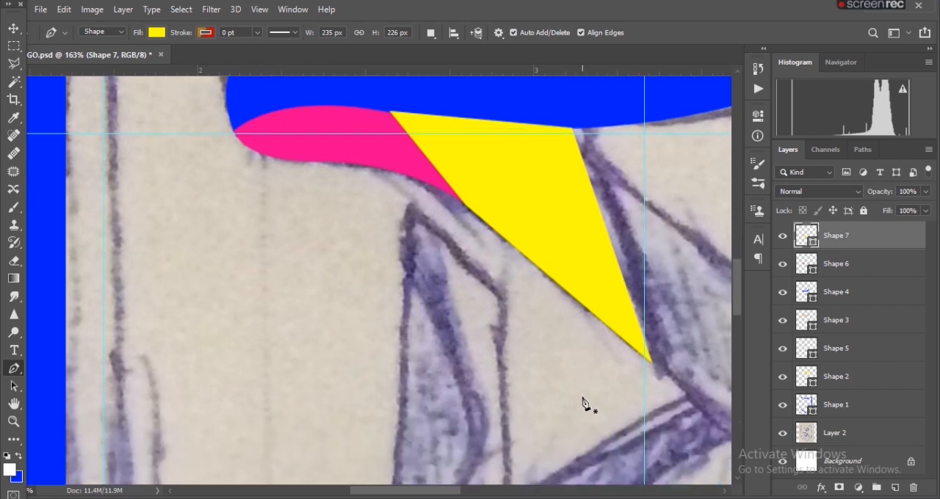
scroll(584, 396, right, 4)
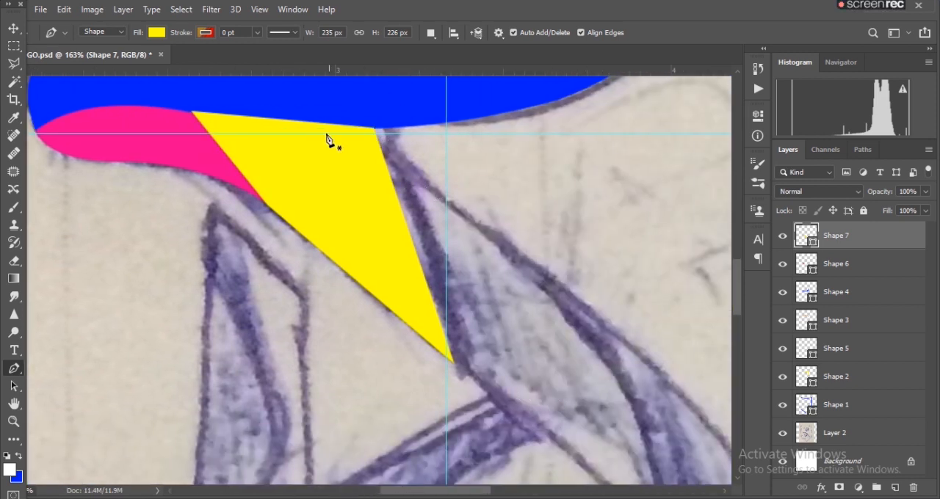
scroll(484, 250, up, 3)
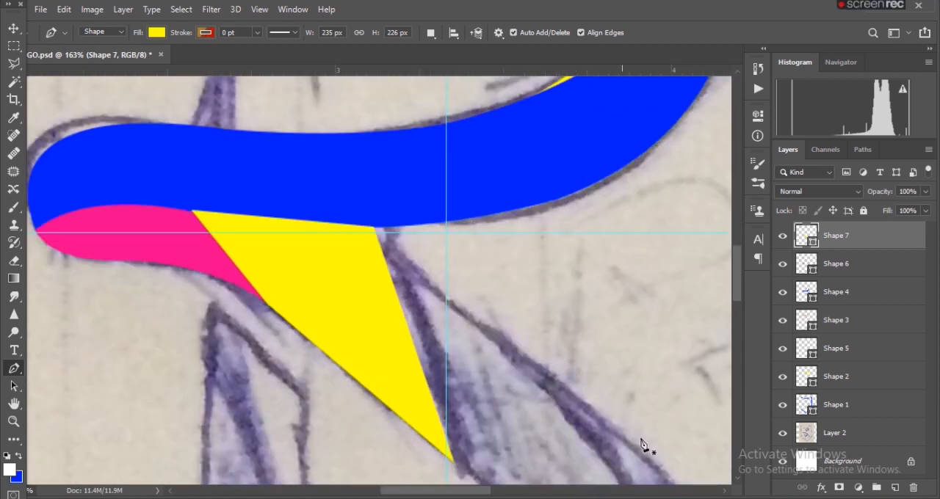
scroll(559, 287, down, 3)
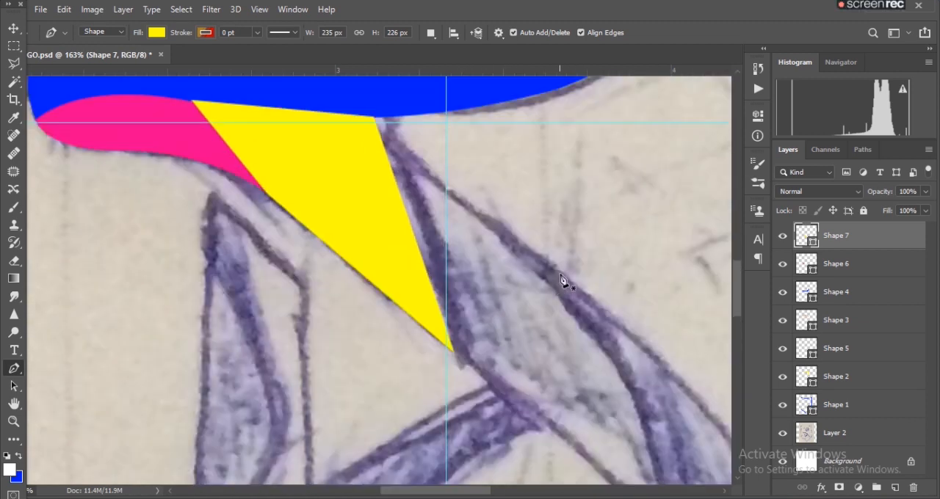
scroll(558, 288, up, 2)
scroll(614, 404, down, 4)
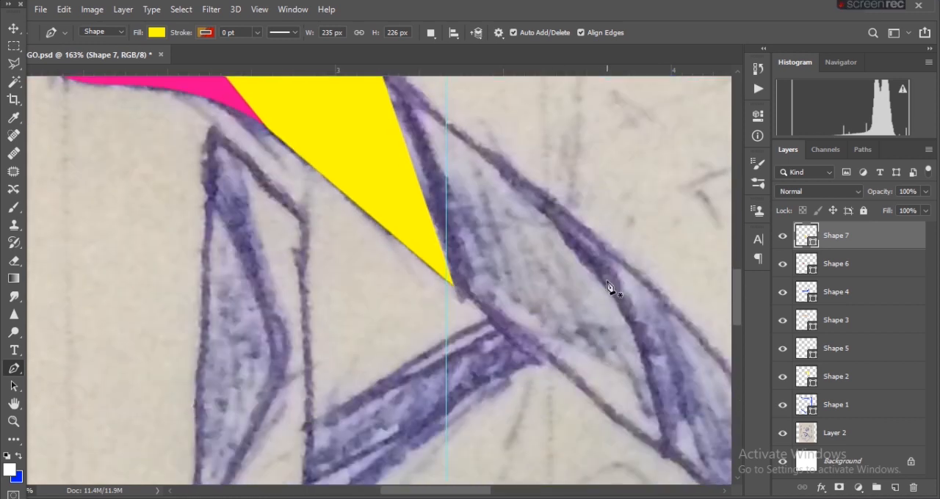
scroll(604, 407, down, 2)
scroll(609, 412, up, 6)
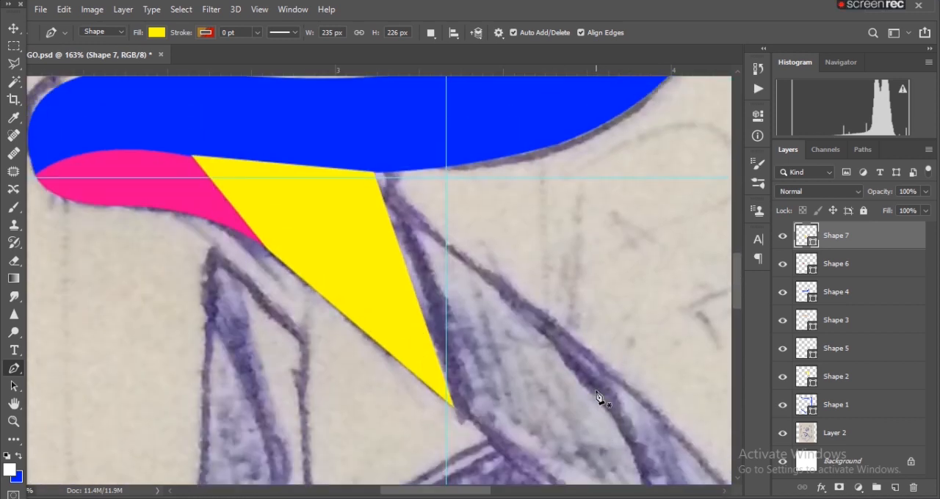
- Add a new layer above Shape 7 and start a shape curving from the yellow piece's upper corner to the leg's lower edge, about 261 by 356 px
click(896, 492)
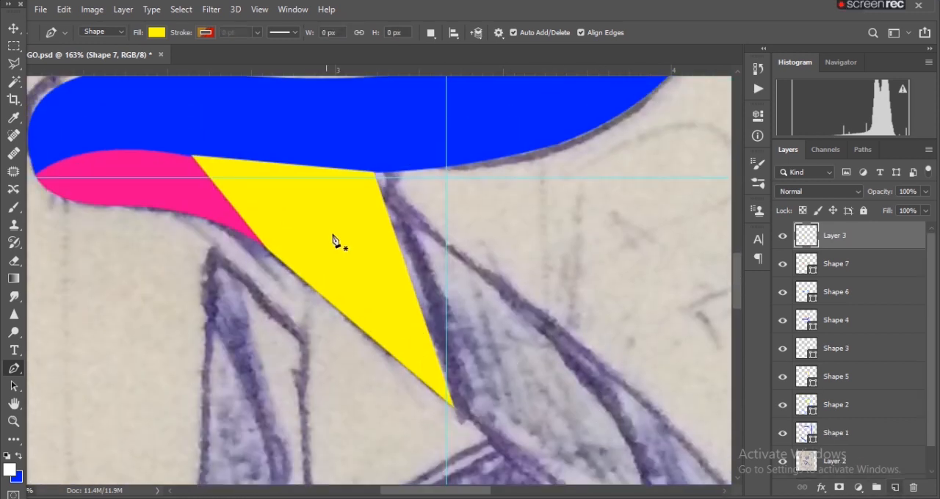
click(374, 179)
scroll(639, 455, down, 3)
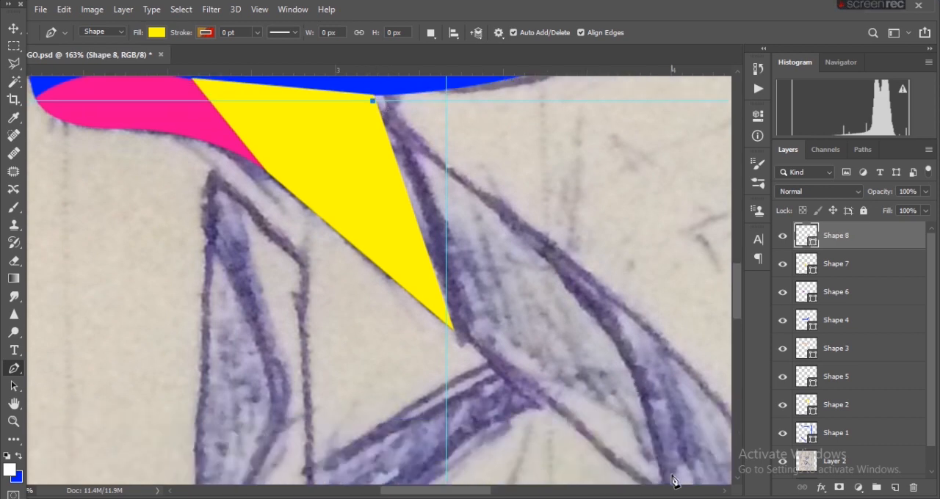
drag(665, 475, 651, 403)
scroll(651, 404, down, 3)
scroll(651, 403, down, 3)
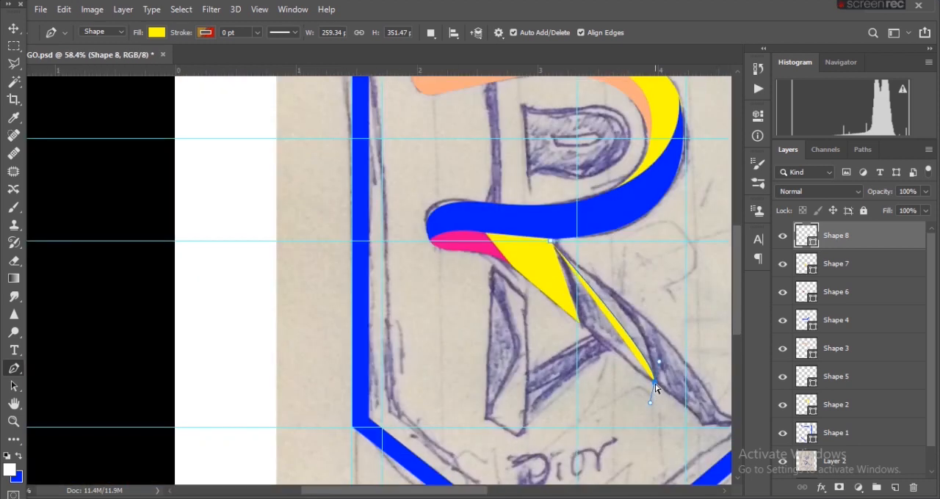
drag(656, 388, 640, 449)
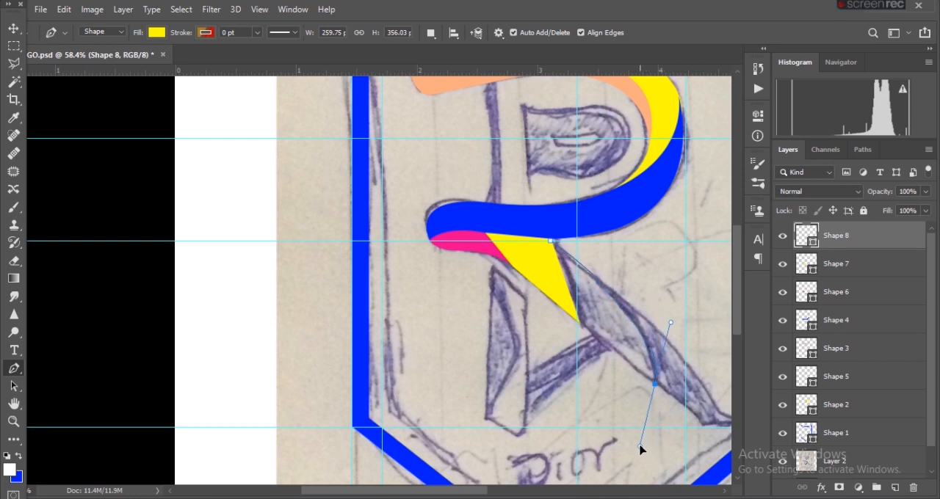
drag(641, 450, 649, 450)
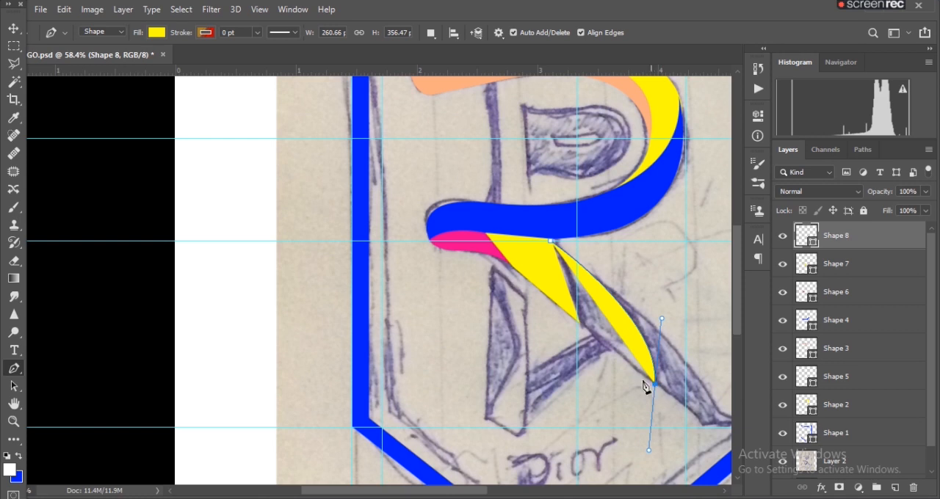
- Close the curved leg piece through the yellow piece's lower tip, fill it with light green and finish editing the path
scroll(584, 338, up, 5)
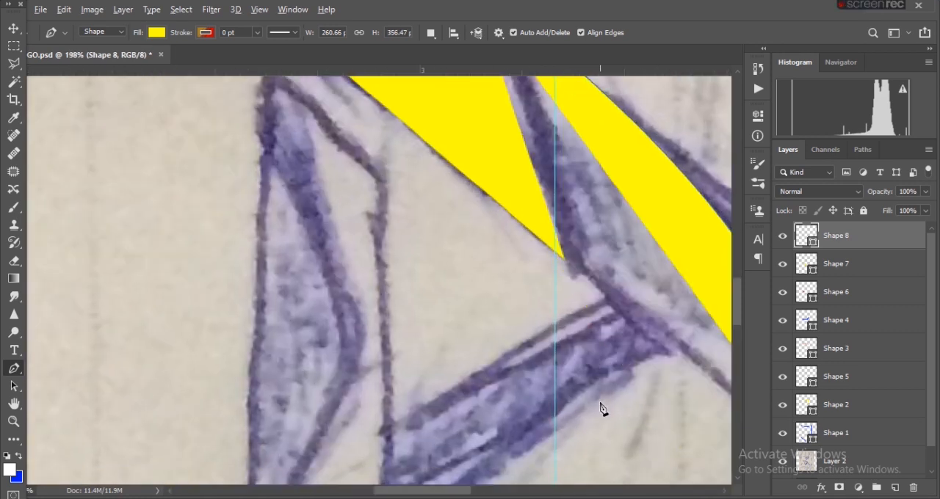
scroll(602, 407, down, 3)
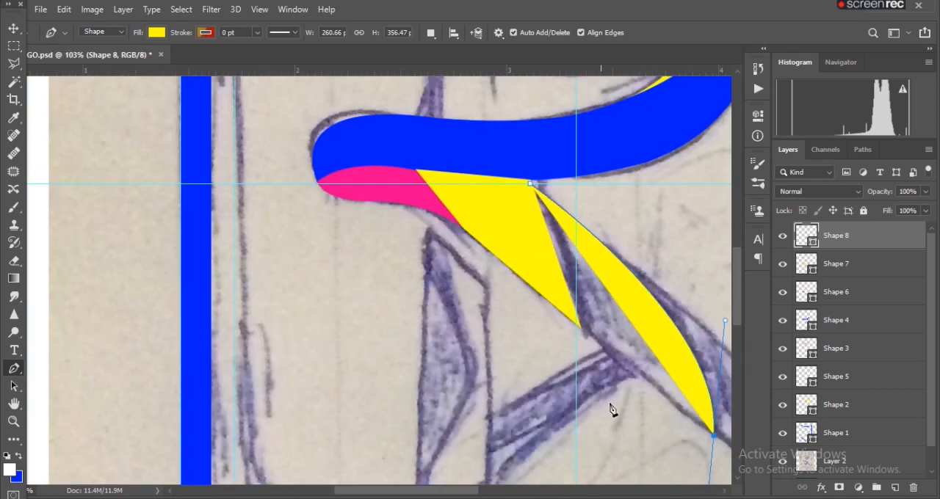
click(577, 327)
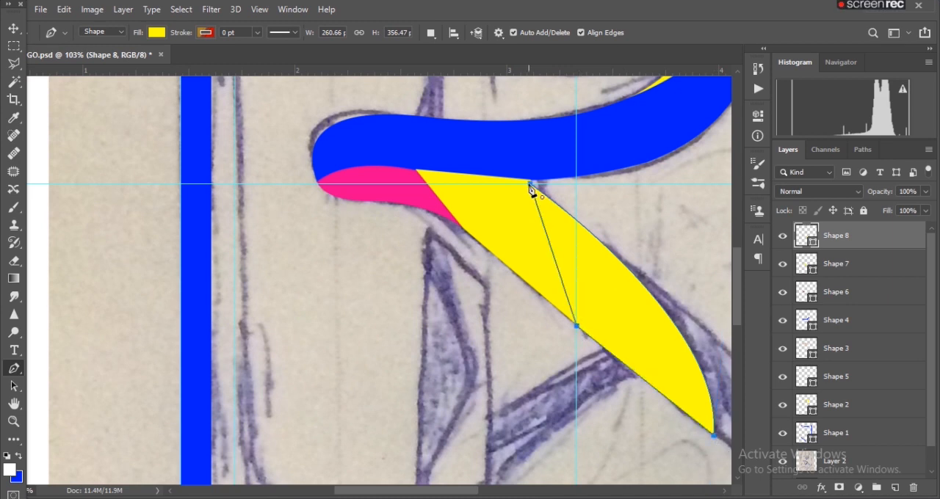
click(156, 33)
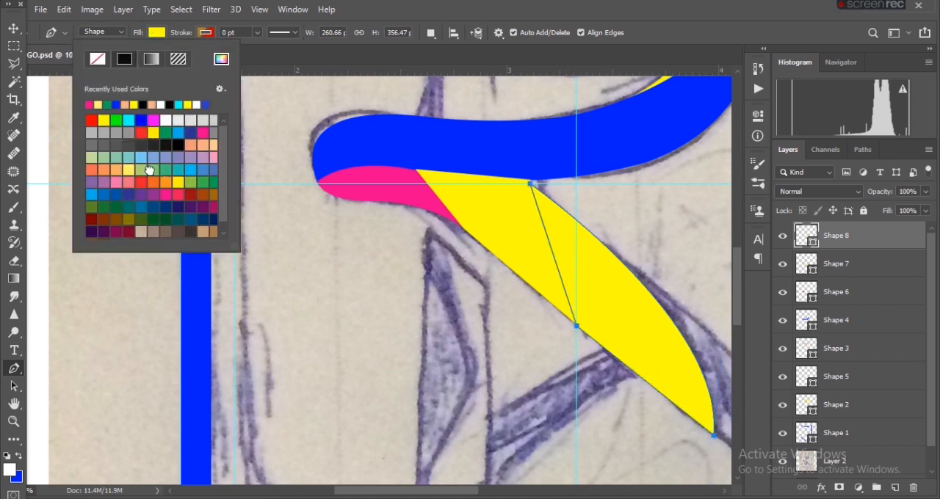
click(149, 170)
click(552, 362)
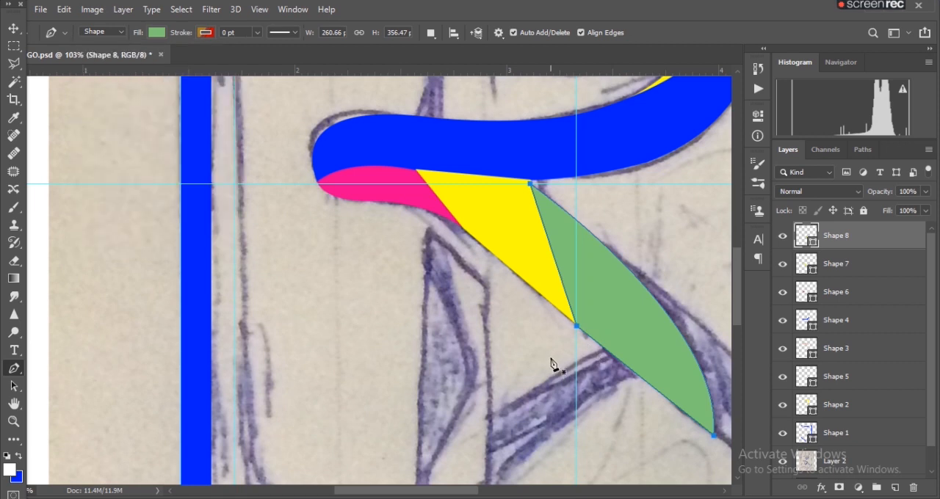
key(Escape)
- Add a new layer above Shape 8 and start another shape with an anchor on the green piece's upper edge
scroll(650, 449, down, 2)
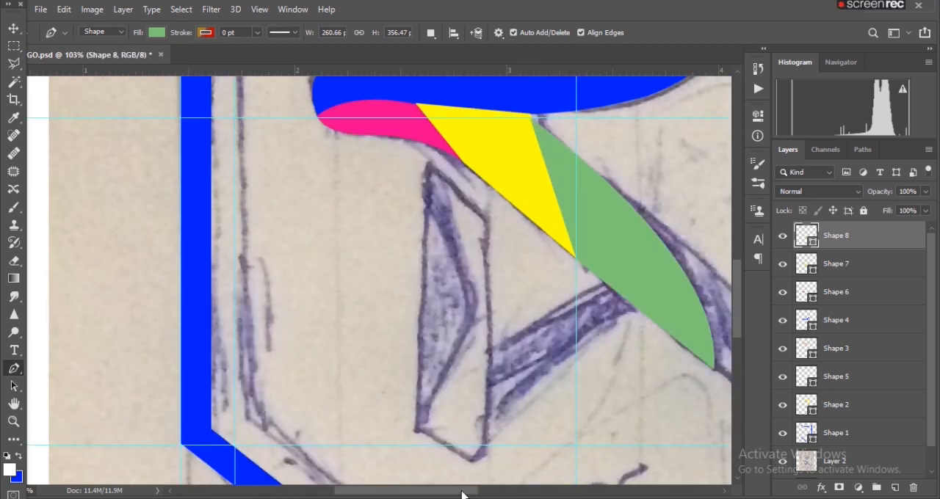
drag(462, 496, 512, 495)
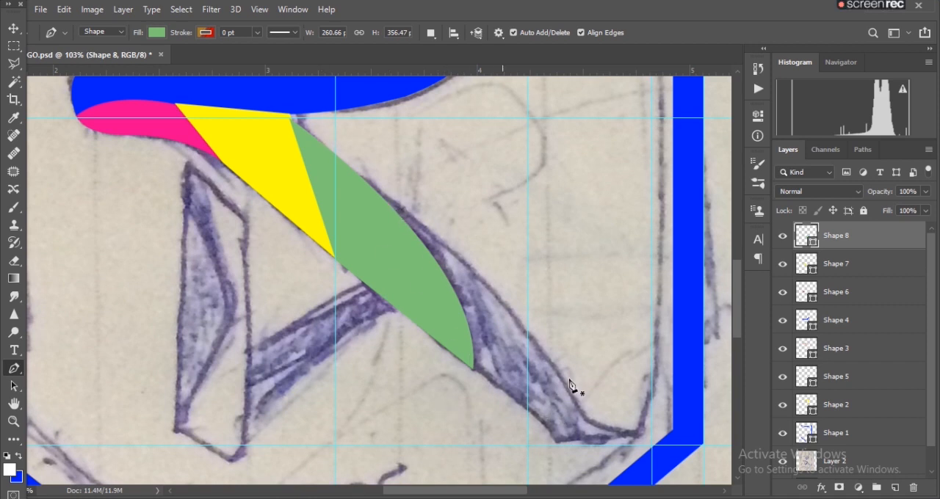
click(894, 488)
scroll(345, 301, up, 1)
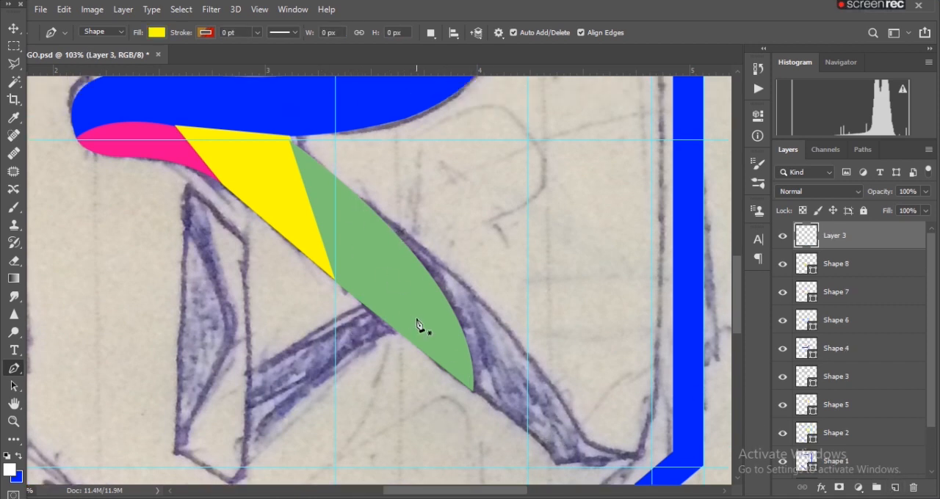
scroll(424, 330, up, 4)
scroll(230, 201, up, 3)
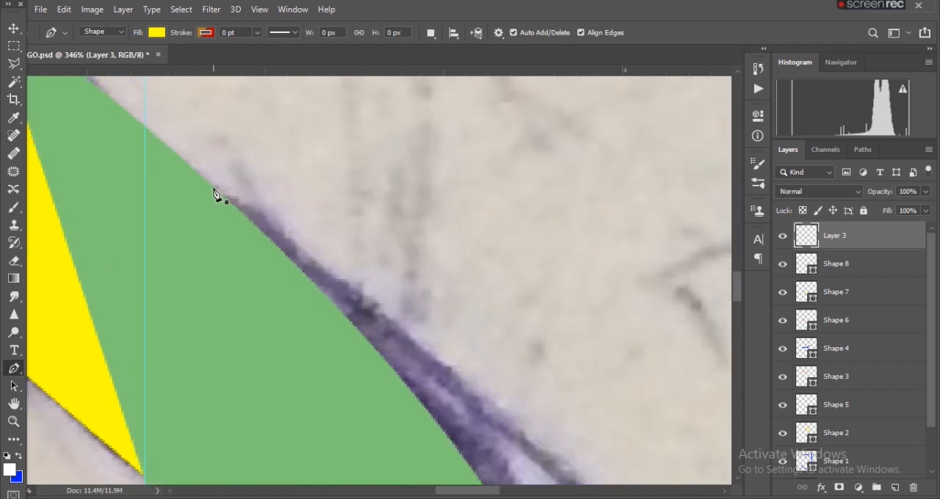
click(215, 194)
scroll(504, 388, down, 5)
scroll(492, 460, right, 10)
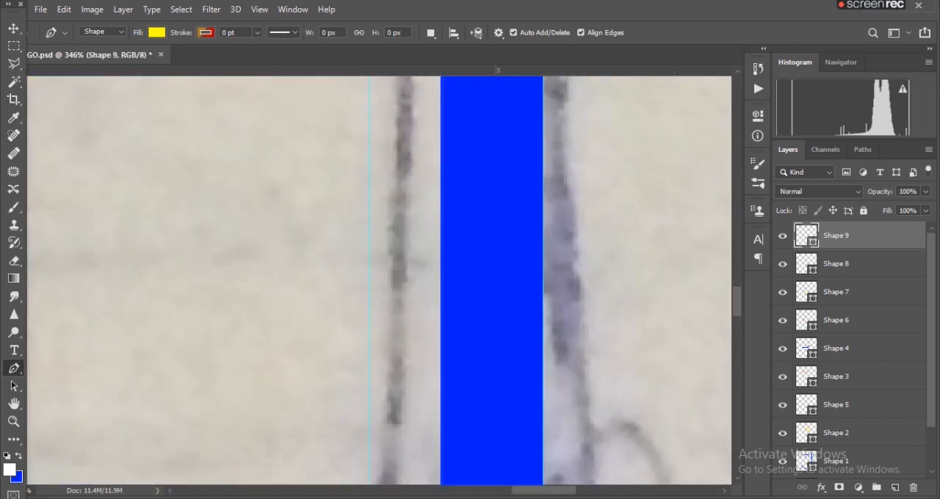
scroll(481, 405, down, 8)
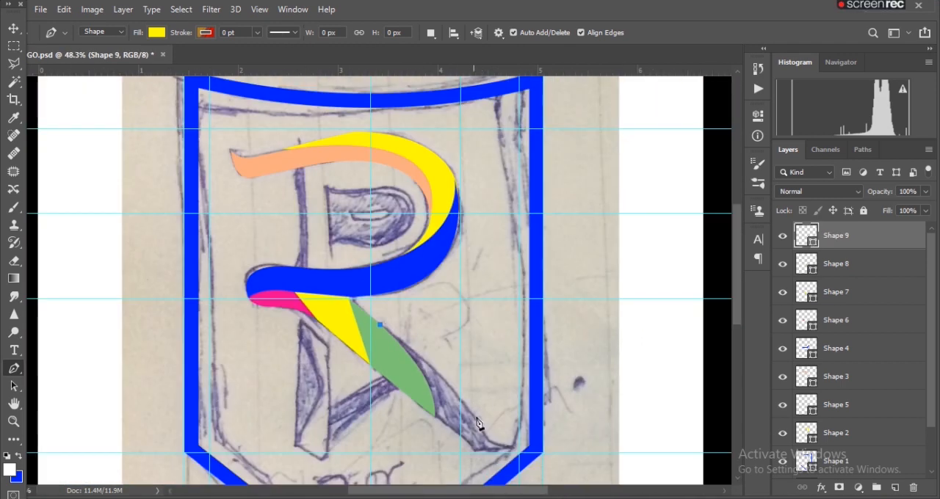
drag(485, 438, 505, 489)
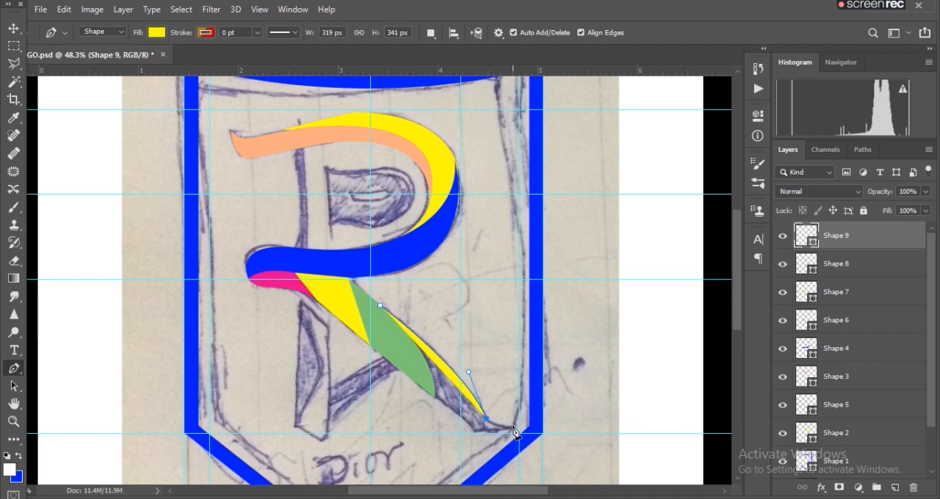
drag(513, 427, 505, 432)
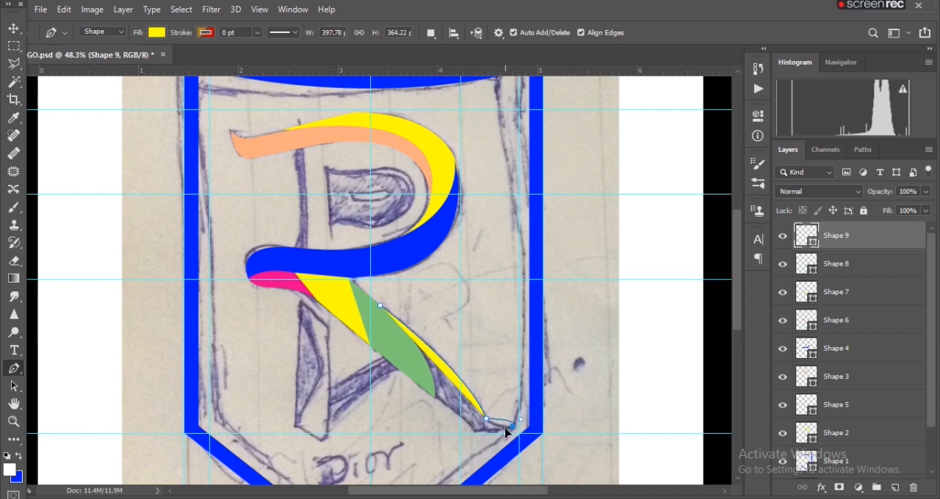
key(ctrl+z)
key(ctrl+z)
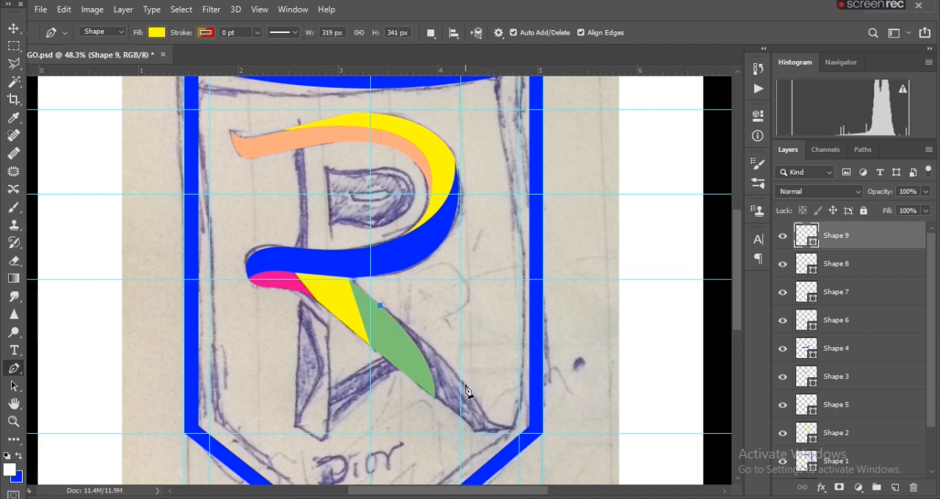
drag(461, 383, 478, 412)
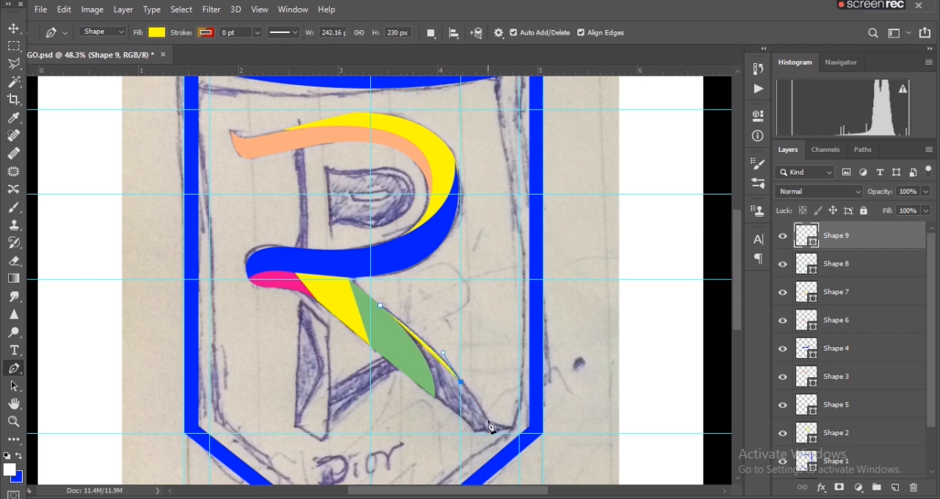
drag(509, 425, 528, 417)
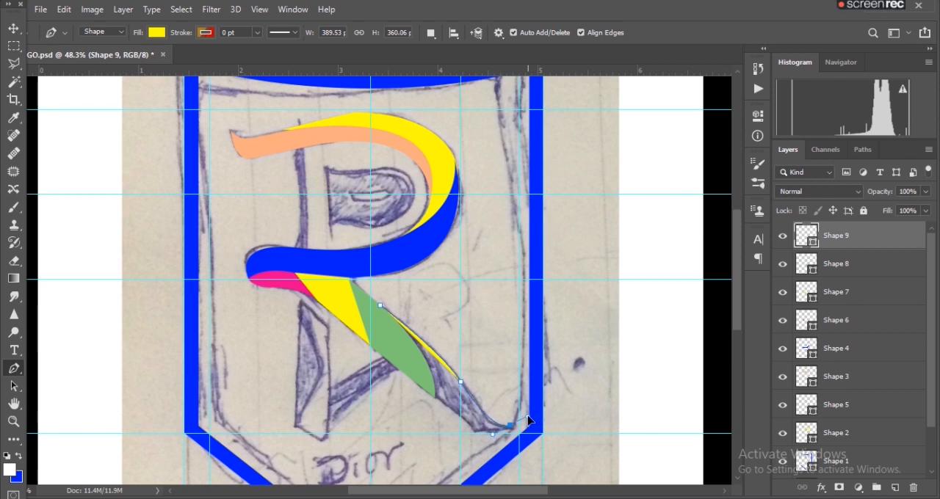
drag(527, 417, 528, 417)
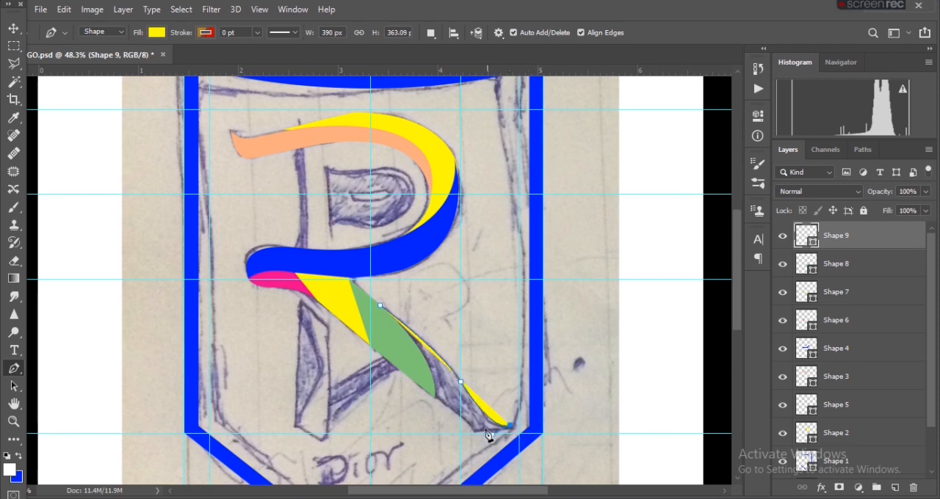
click(473, 432)
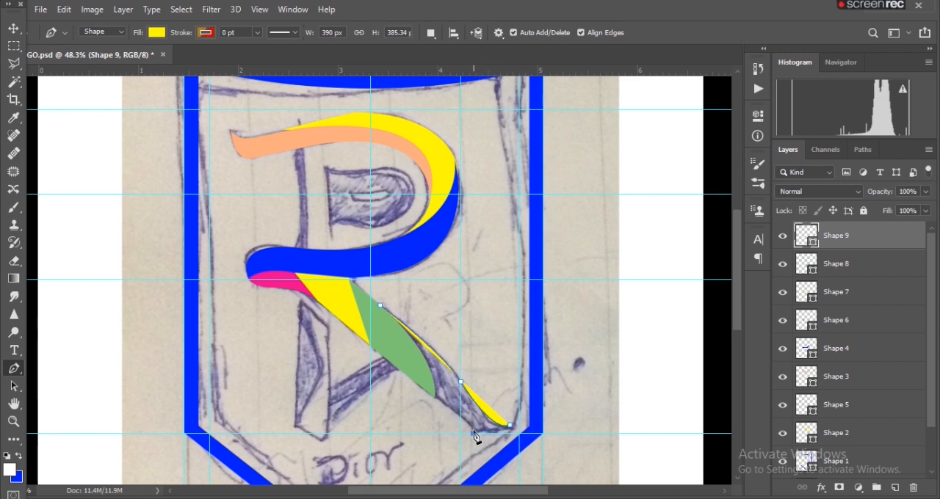
click(474, 435)
click(510, 426)
key(ctrl+z)
click(512, 433)
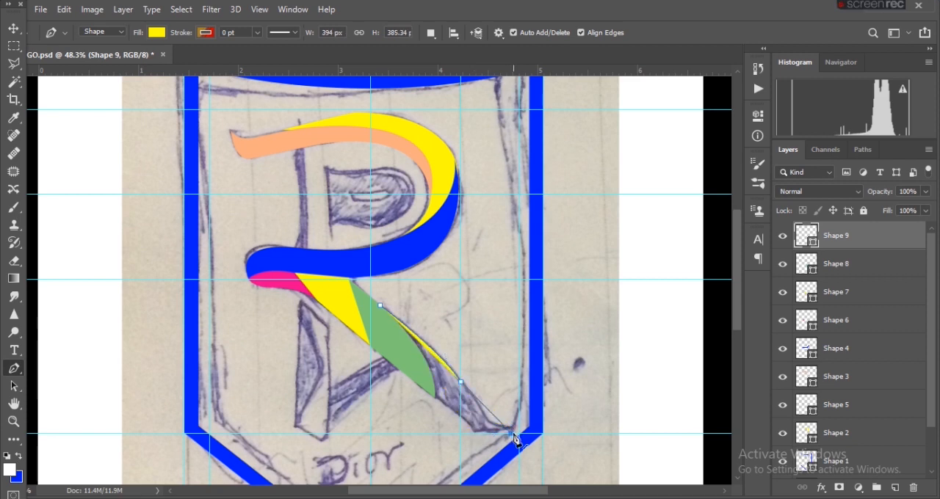
key(ctrl+z)
key(ctrl+z)
key(ctrl+z)
click(511, 431)
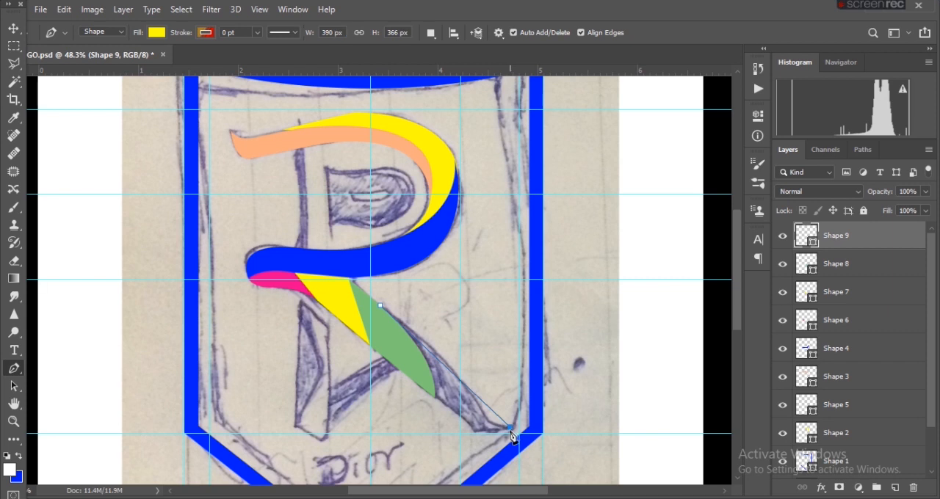
- Outline the leg's foot with straight corners back to the green piece's tip, about 418 by 385 px, and fill it light blue
click(520, 435)
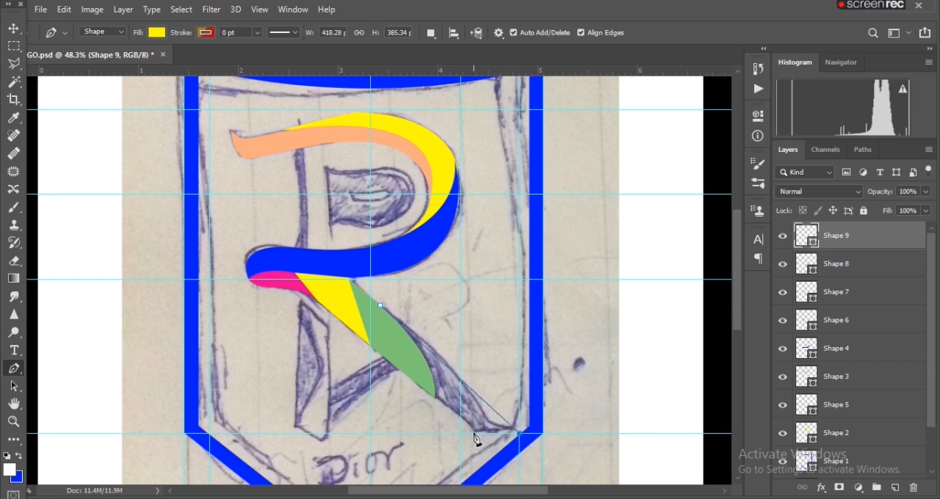
click(433, 402)
click(432, 398)
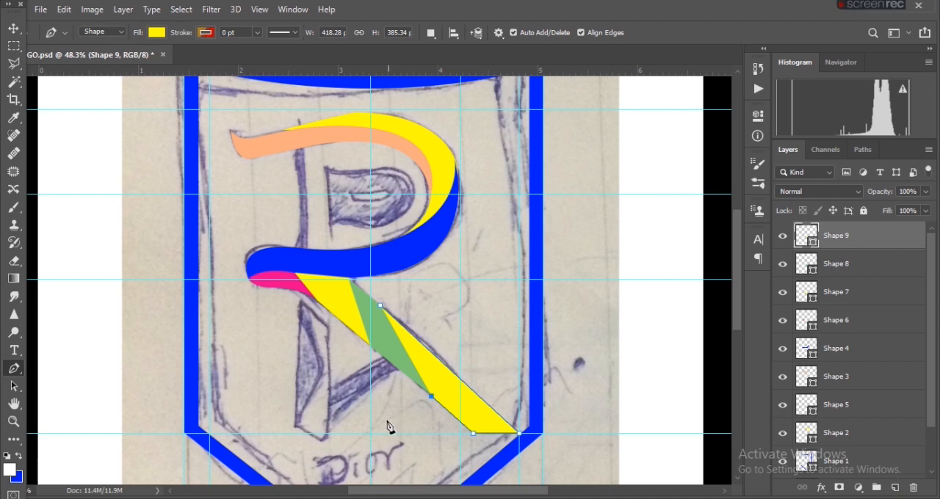
click(157, 32)
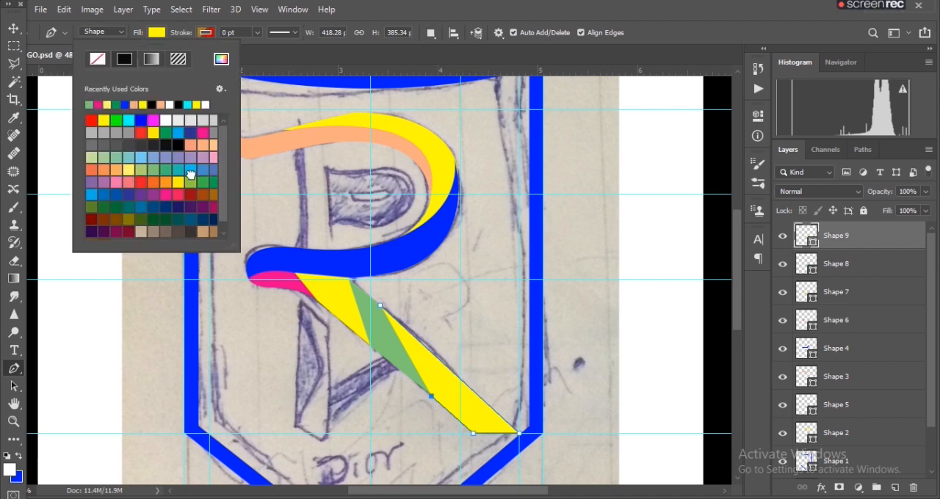
click(191, 173)
click(14, 28)
scroll(364, 327, down, 6)
scroll(364, 328, up, 3)
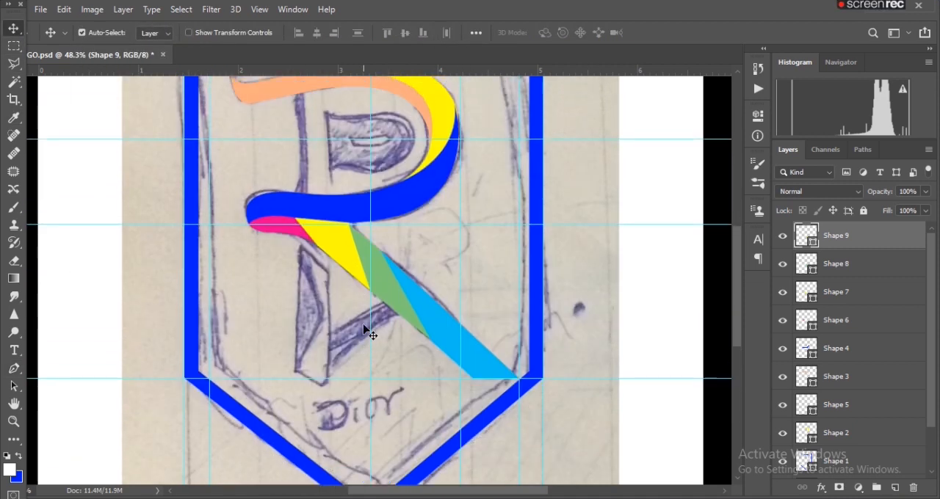
- Add a new layer above Shape 9 and start the vertical stem's outline along its slanted upper edge, about 84 by 86 px
scroll(367, 332, up, 5)
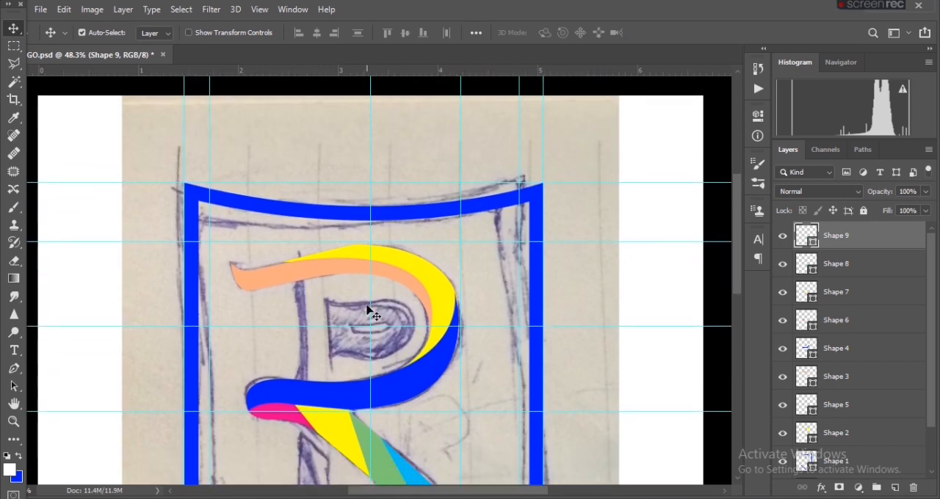
scroll(371, 315, down, 6)
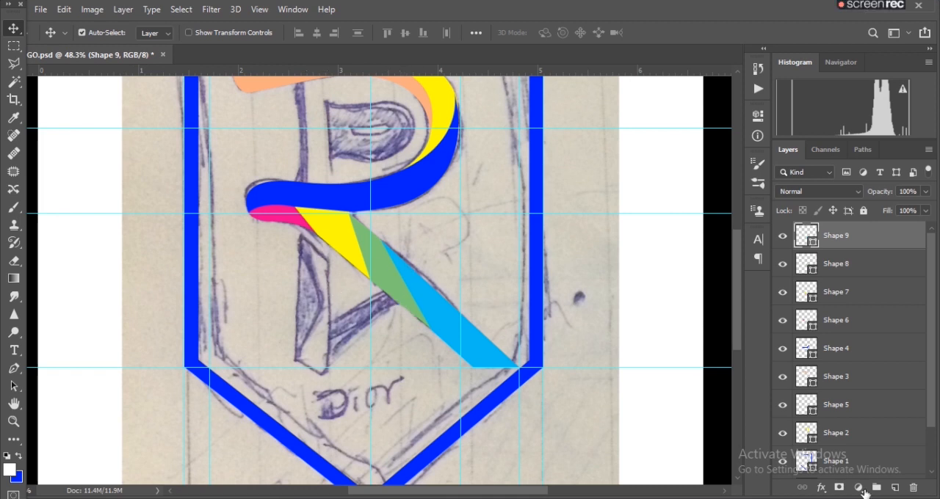
click(896, 488)
click(14, 368)
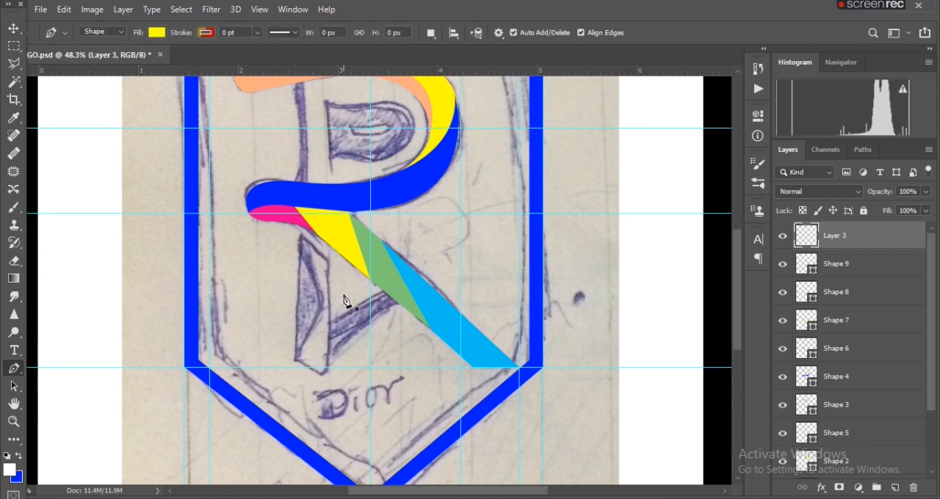
scroll(351, 302, up, 3)
click(252, 167)
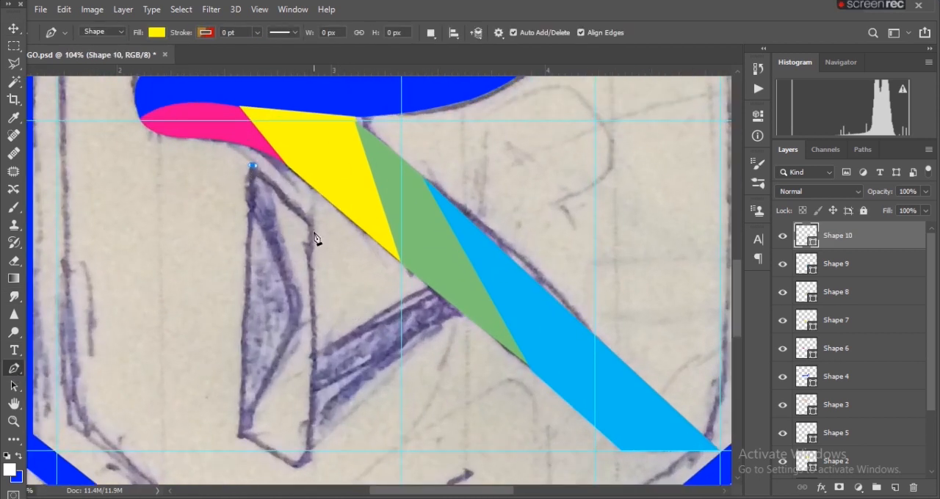
click(313, 227)
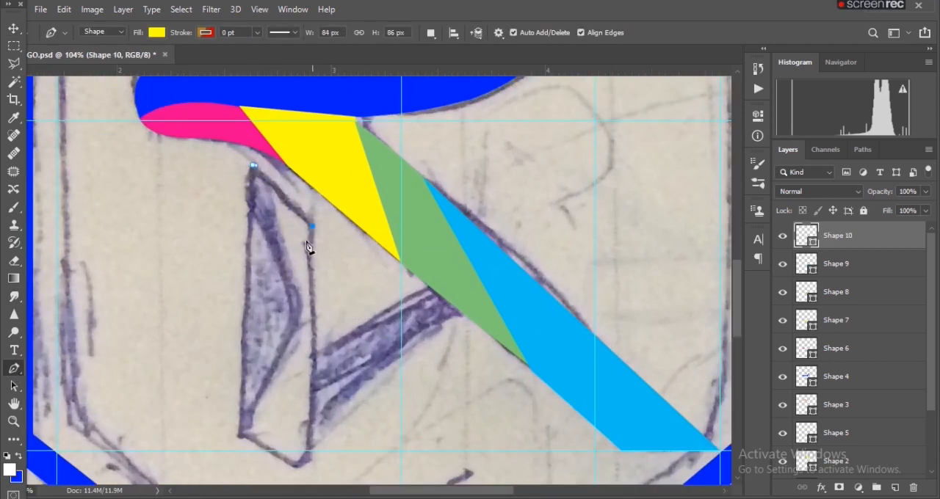
- Close the yellow stem outline with an inward V-shaped notch on its outer side, about 105 by 430 px, and finish the path
click(302, 470)
click(237, 434)
click(292, 313)
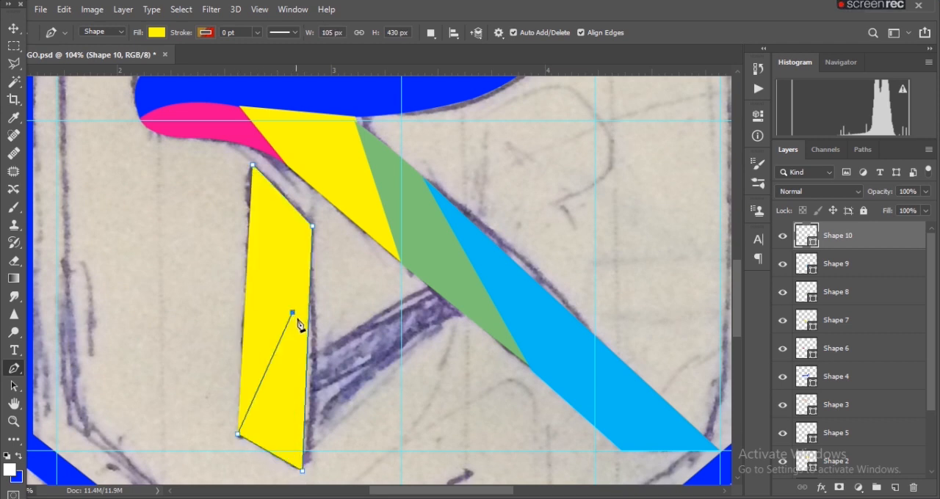
click(251, 211)
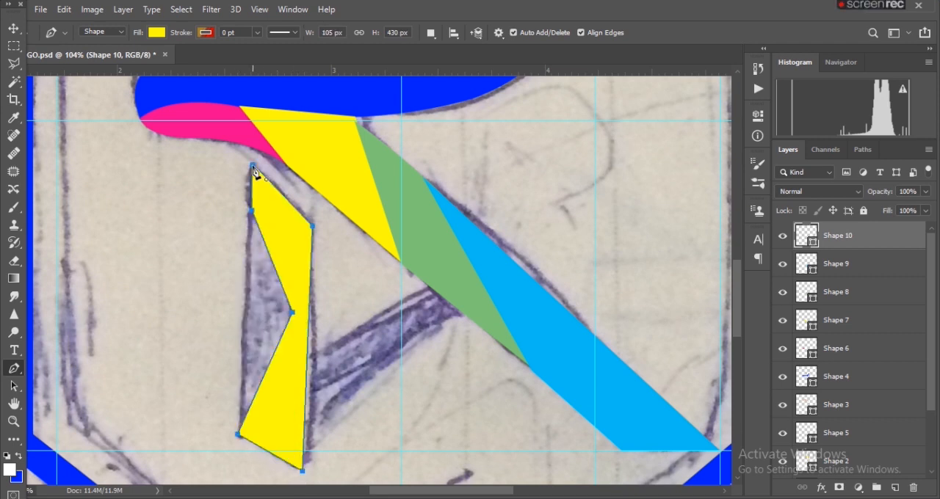
key(Return)
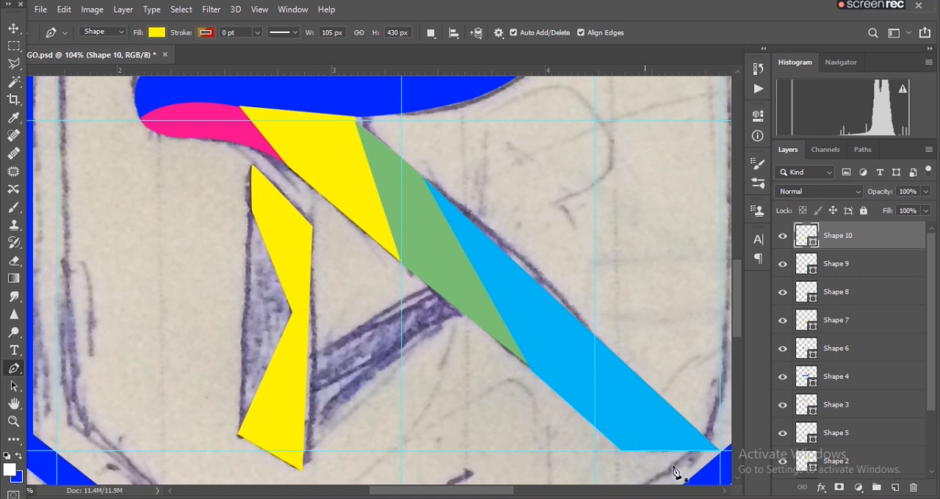
- Add a new layer above Shape 10 and draw a triangle filling the stem's notch, about 76 by 315 px
click(893, 488)
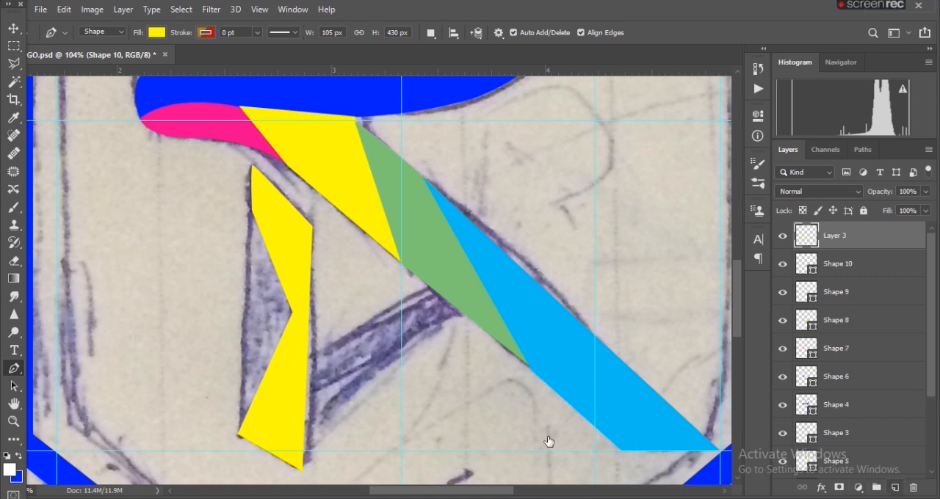
click(239, 434)
click(250, 211)
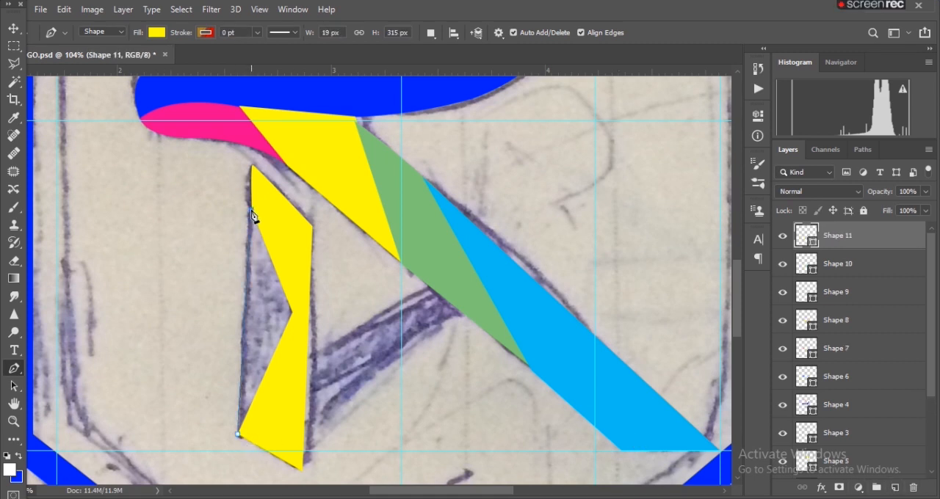
click(292, 313)
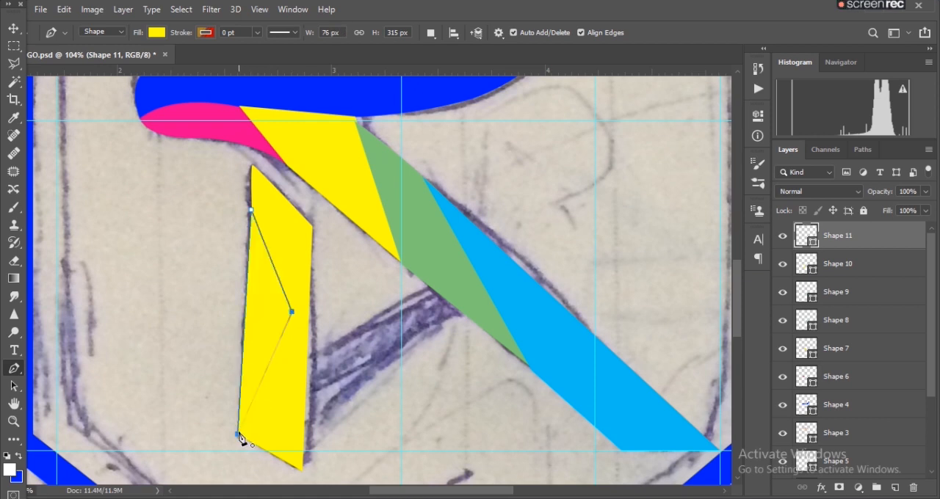
key(Escape)
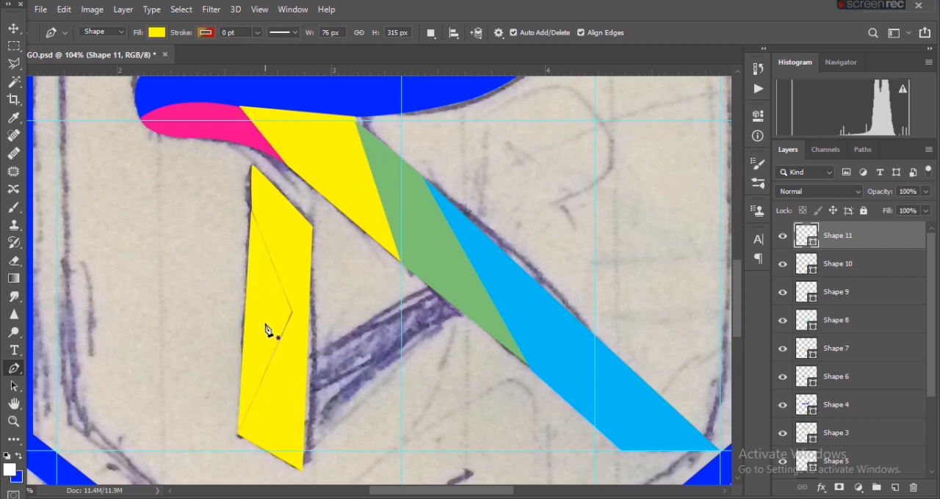
- Scale the notch triangle to about 106.58% width and 106.35% height and pick a different fill colour for it
key(ctrl+t)
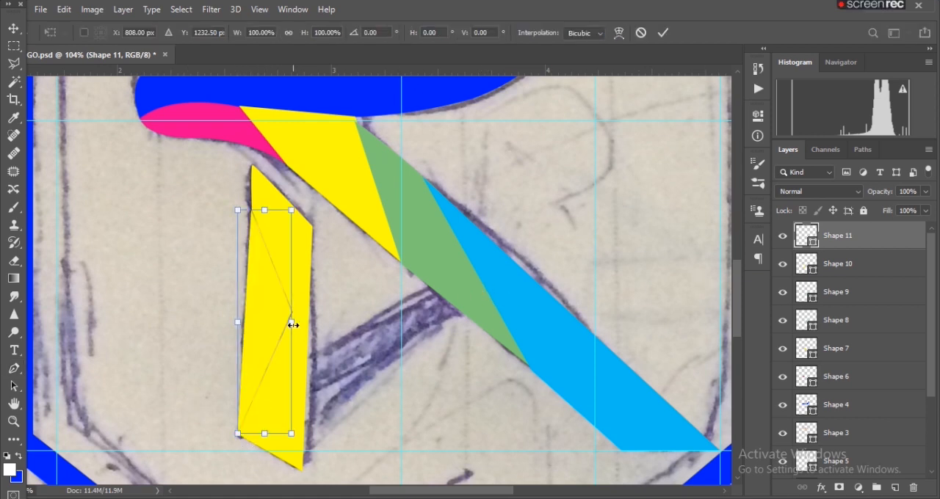
drag(295, 325, 298, 324)
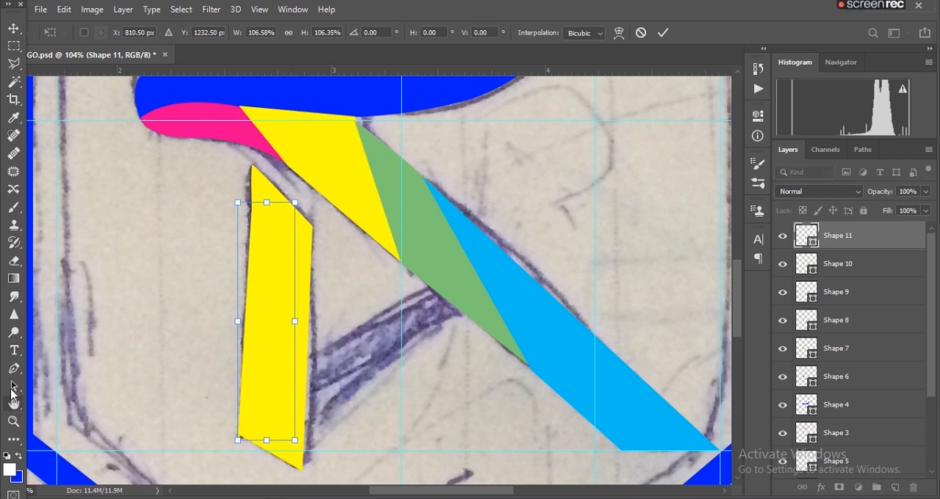
key(Return)
click(156, 32)
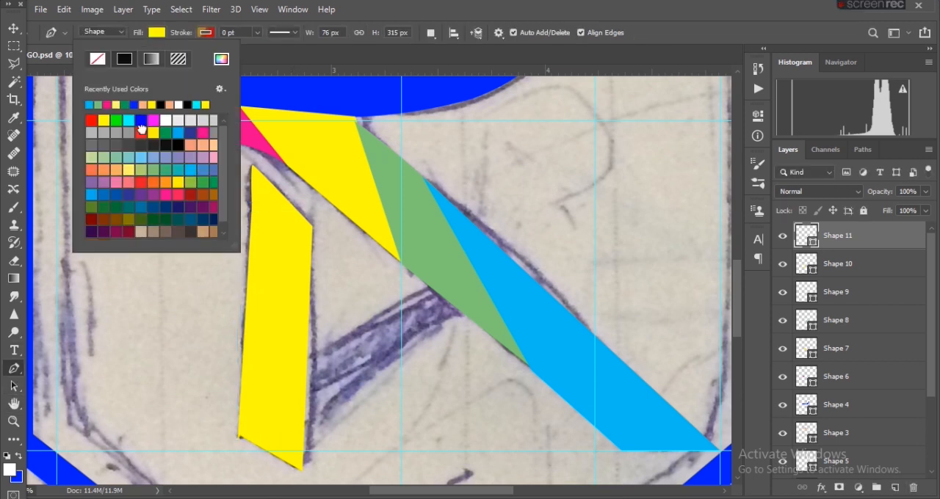
click(141, 131)
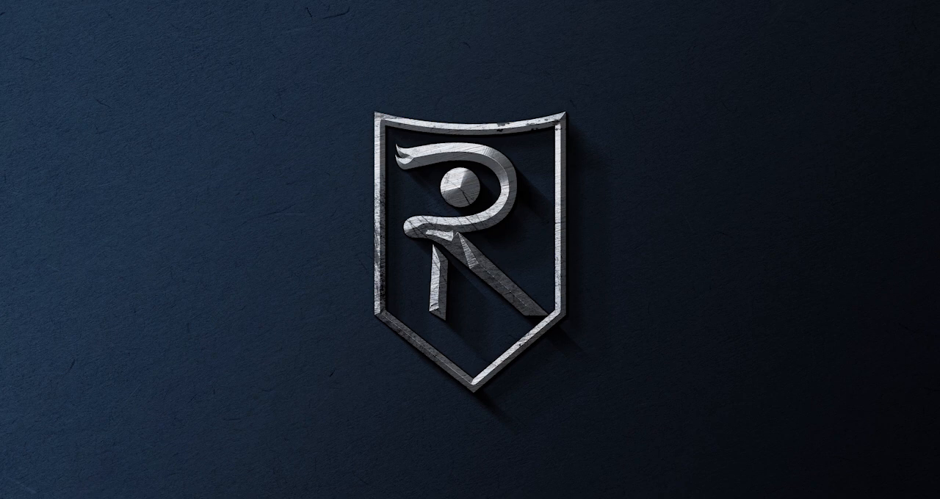